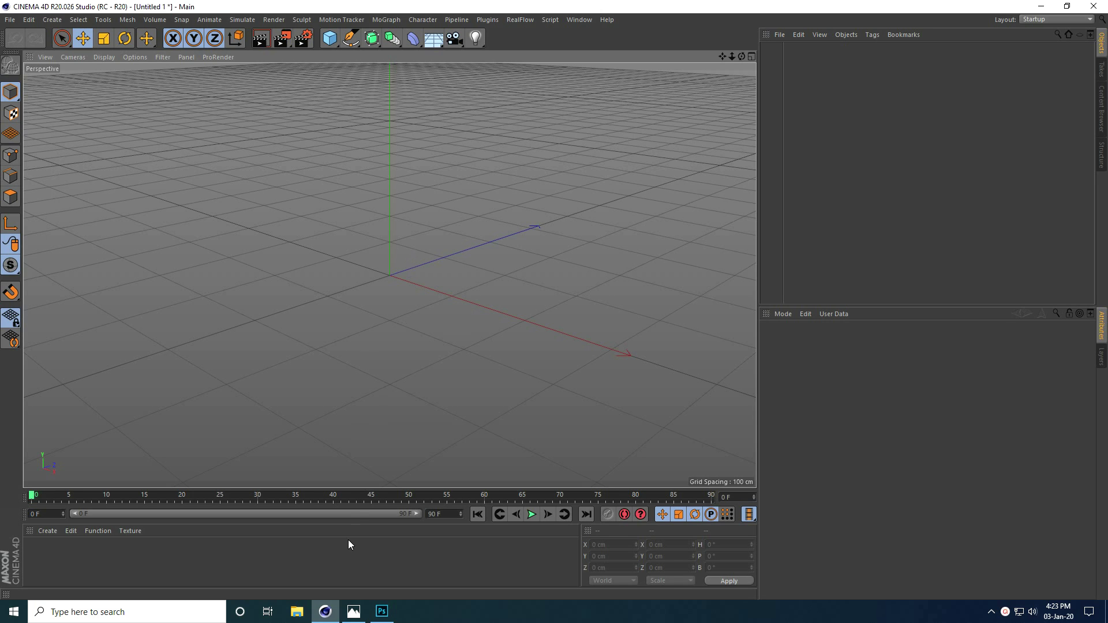
- Switch to the Photos viewer and look through the colourful wallpaper images, ending on fond-ecran-iphone-190914-26.jpg
left_click(354, 611)
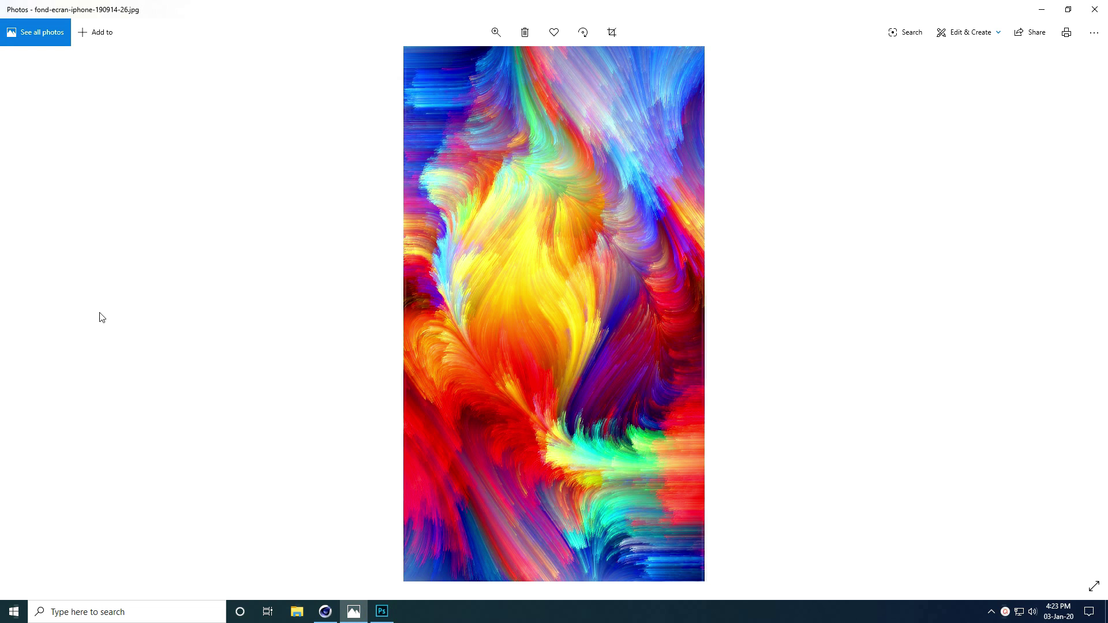
left_click(26, 312)
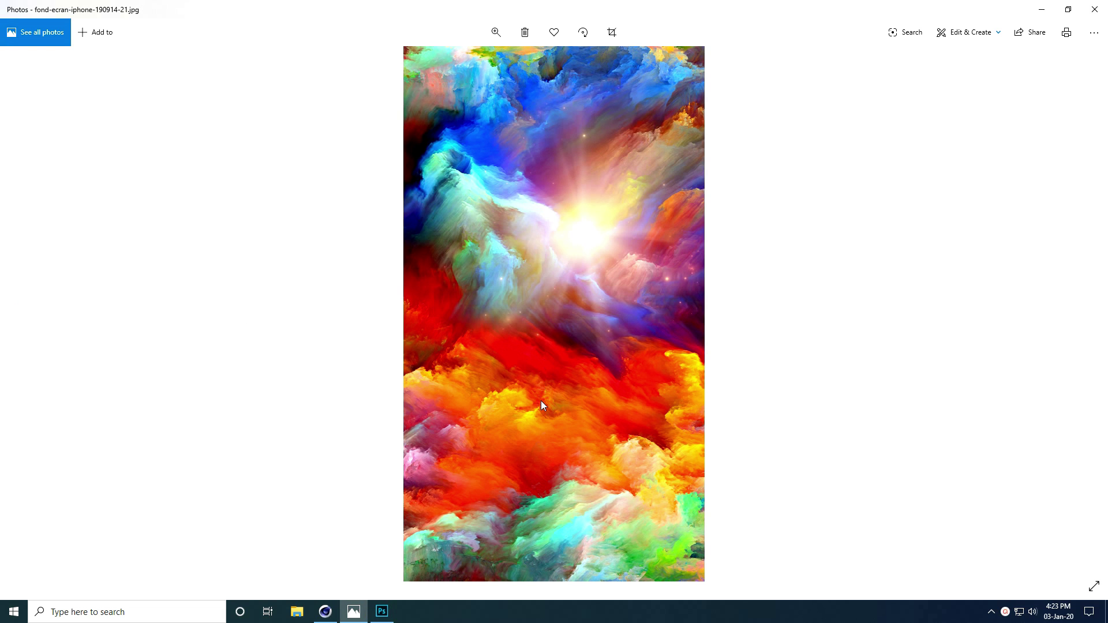
left_click(1080, 314)
left_click(1080, 314)
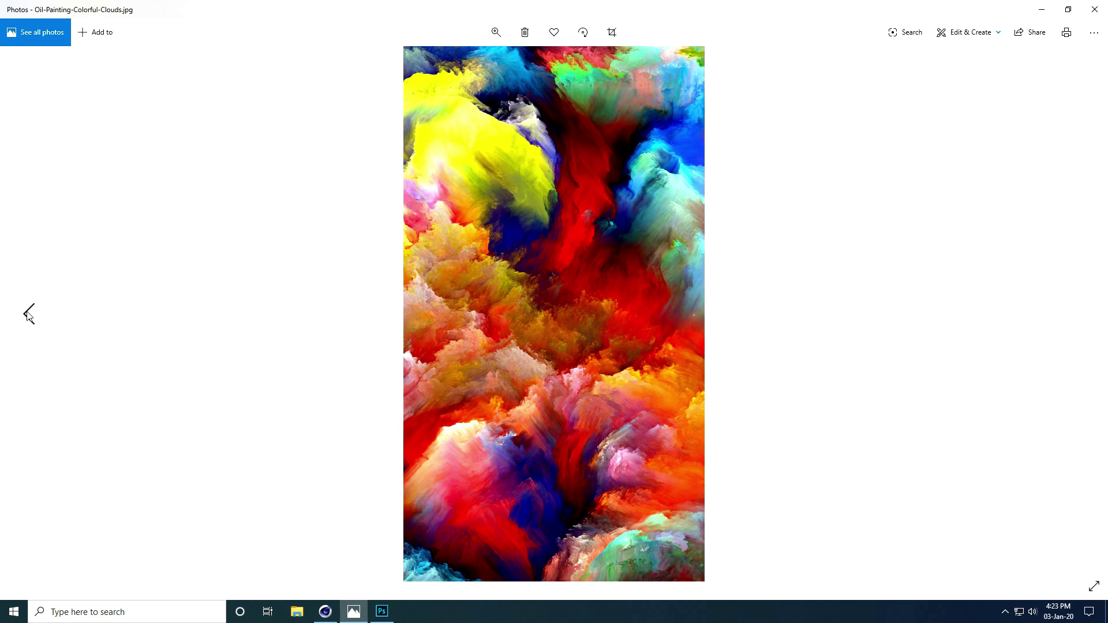
left_click(26, 313)
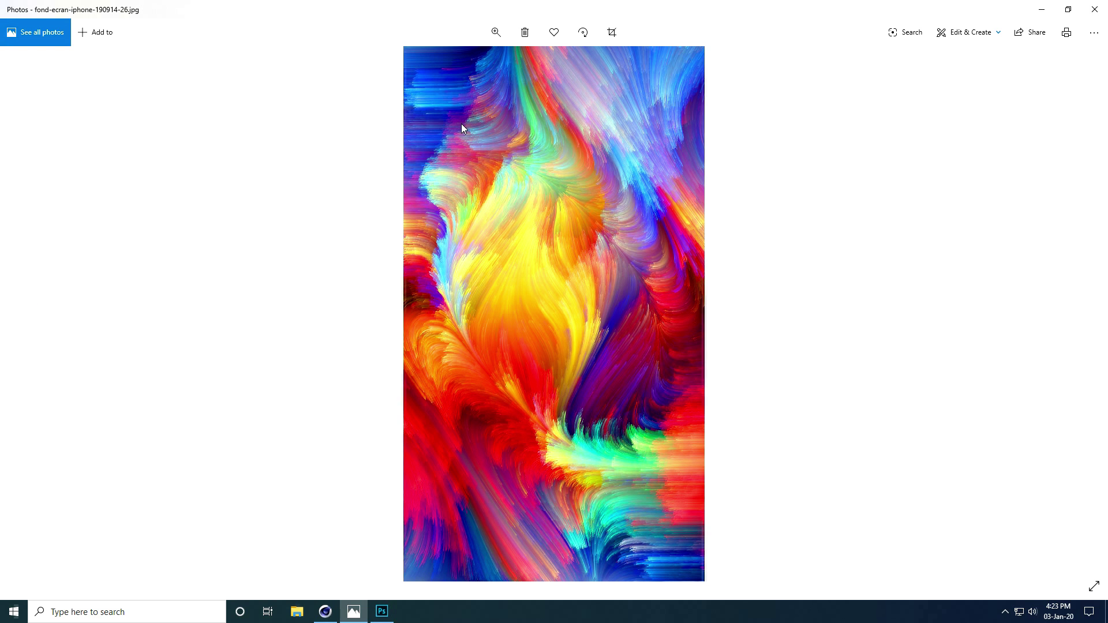
- Switch to Photoshop and open the image fond-ecran-iphone-190914-26 from the shape folder
left_click(385, 617)
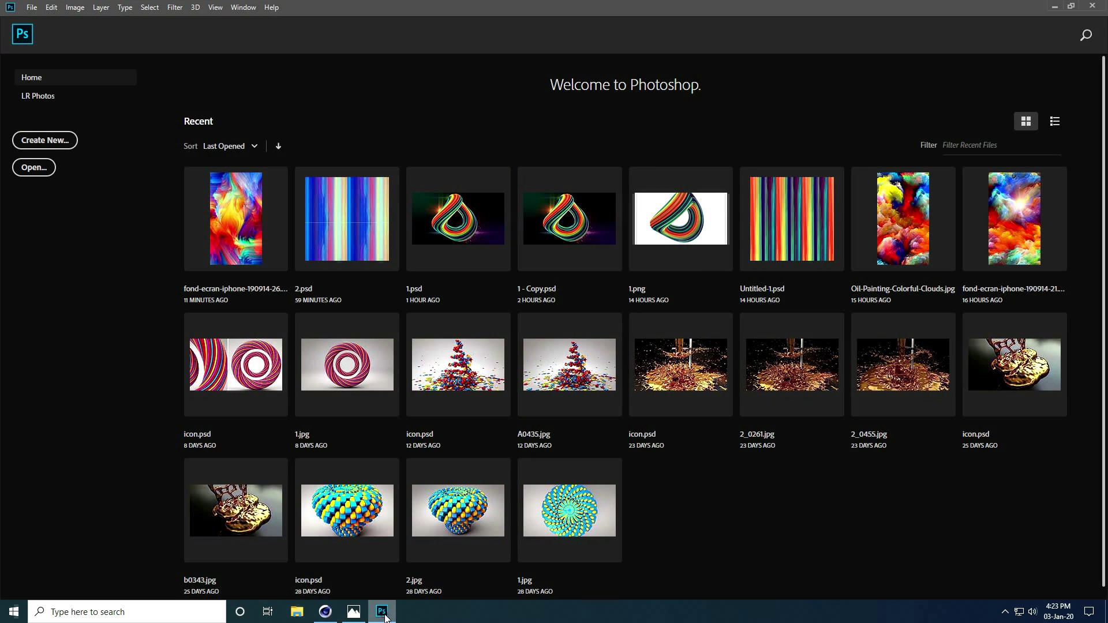
left_click(29, 168)
left_click(443, 184)
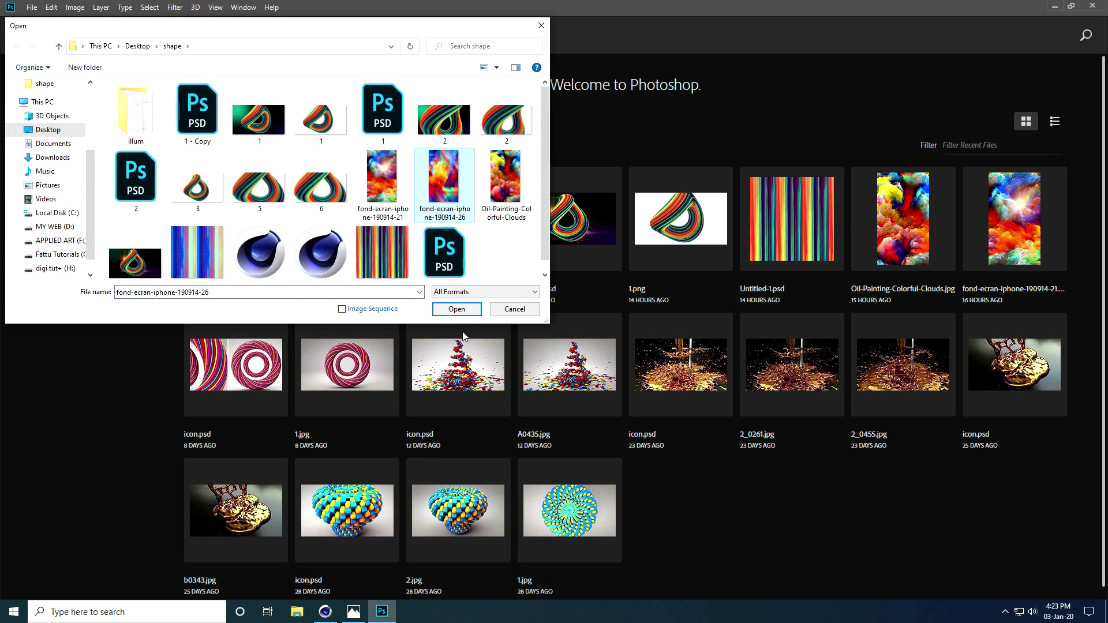
left_click(456, 309)
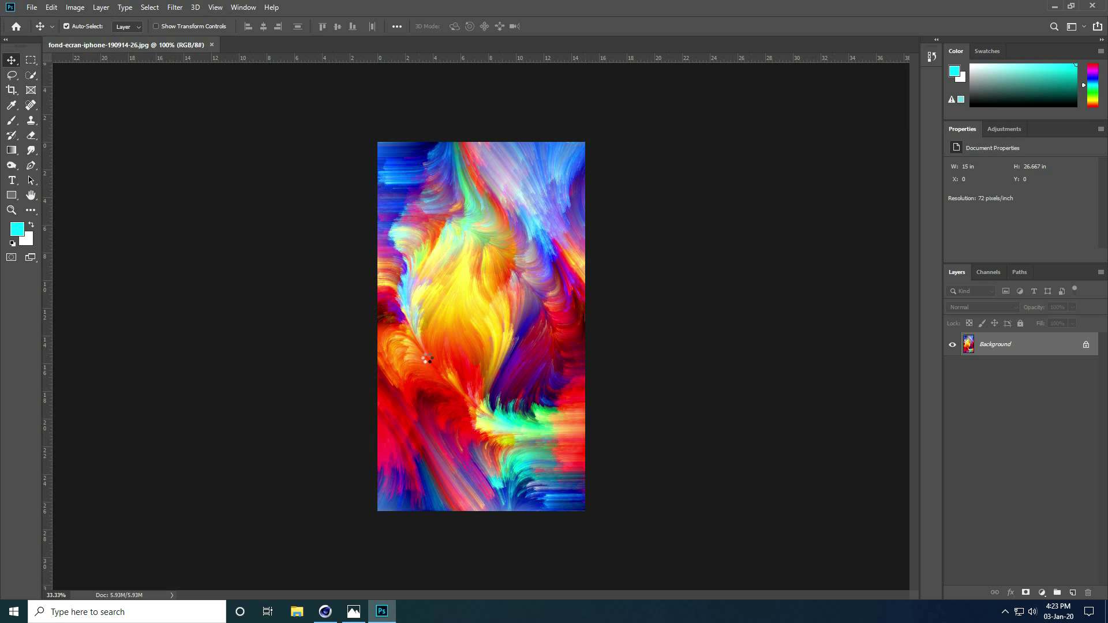
- Select a narrow vertical strip, about 0.56 by 5.39 in, near the image's upper-left area and copy it to a new layer
key("ctrl+1")
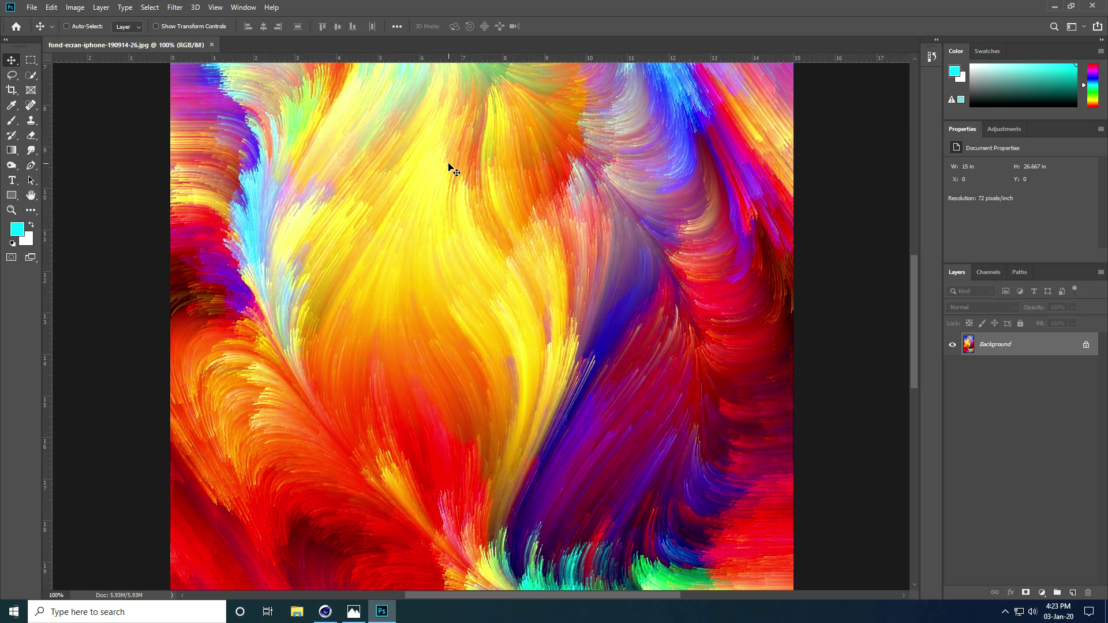
key("ctrl+0")
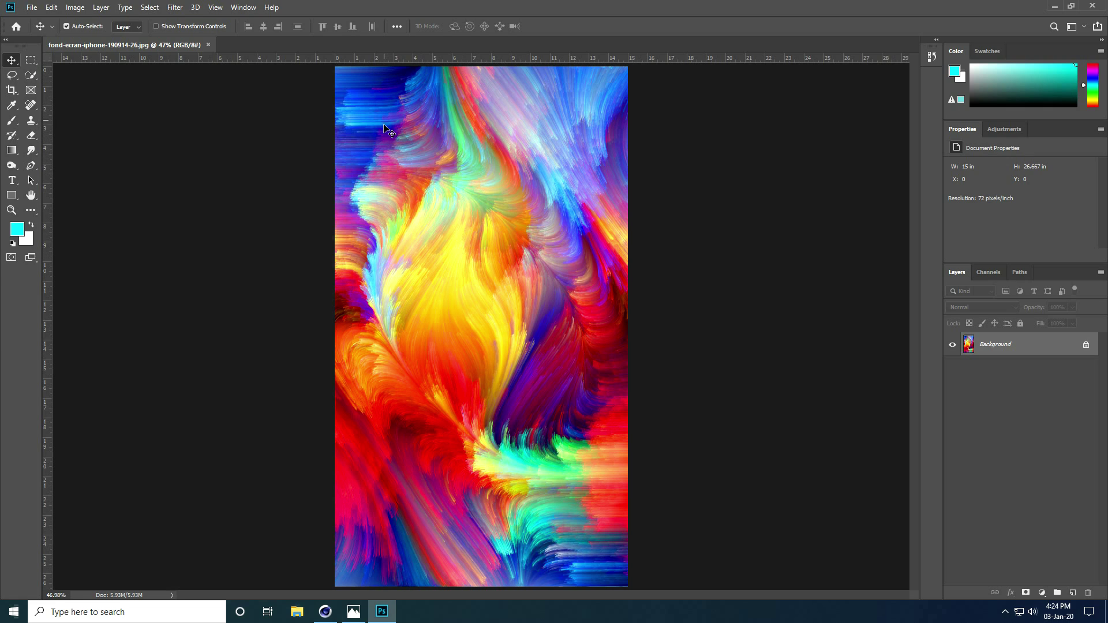
left_click(31, 59)
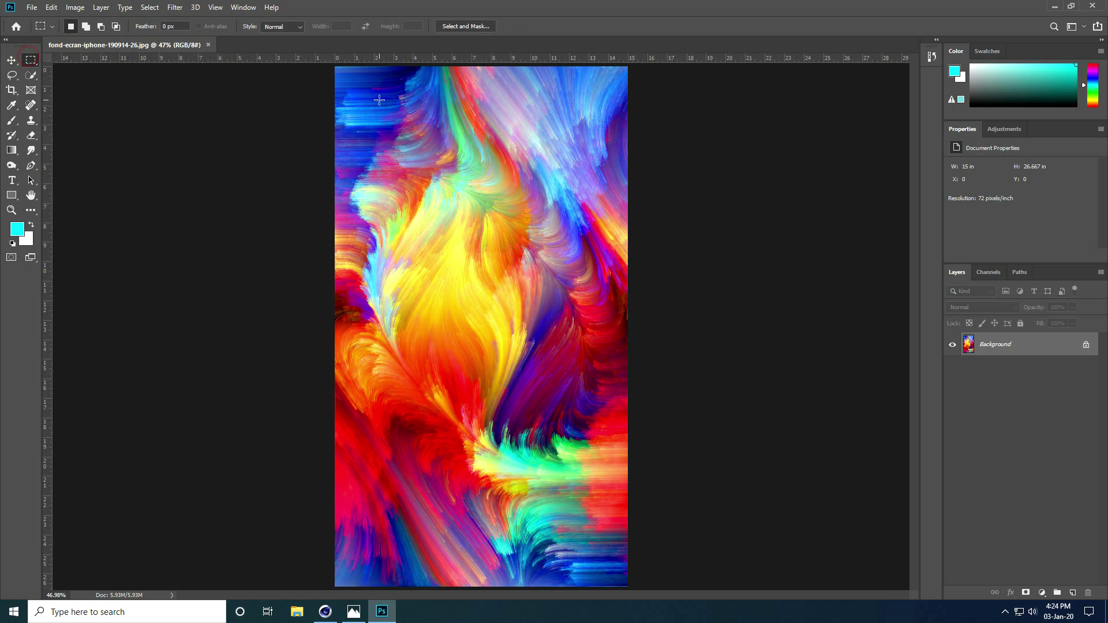
right_click(31, 61)
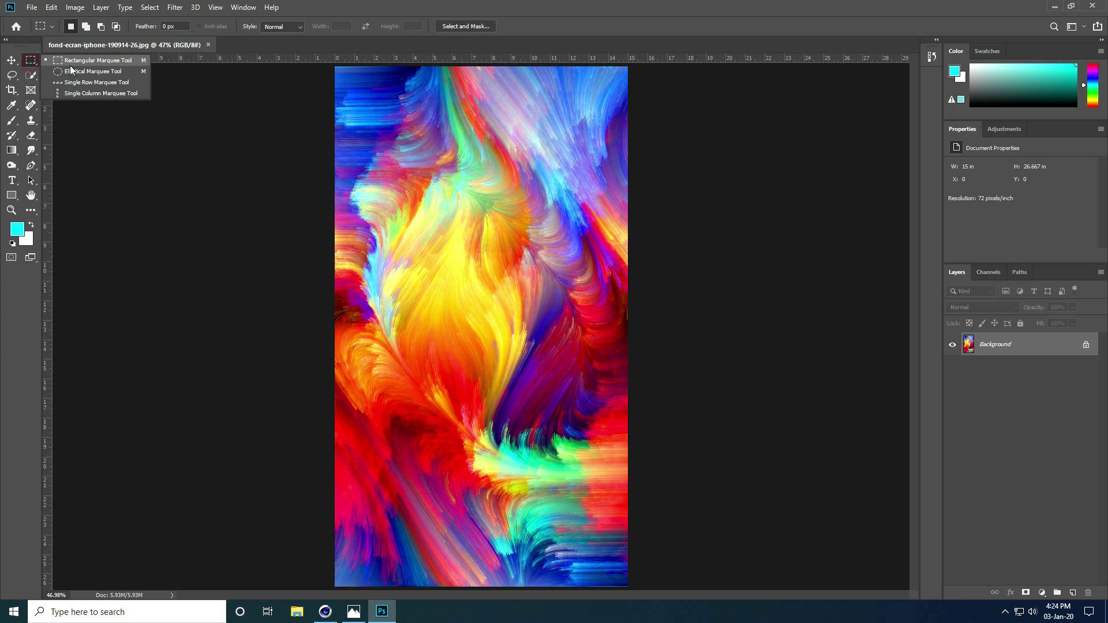
key("Escape")
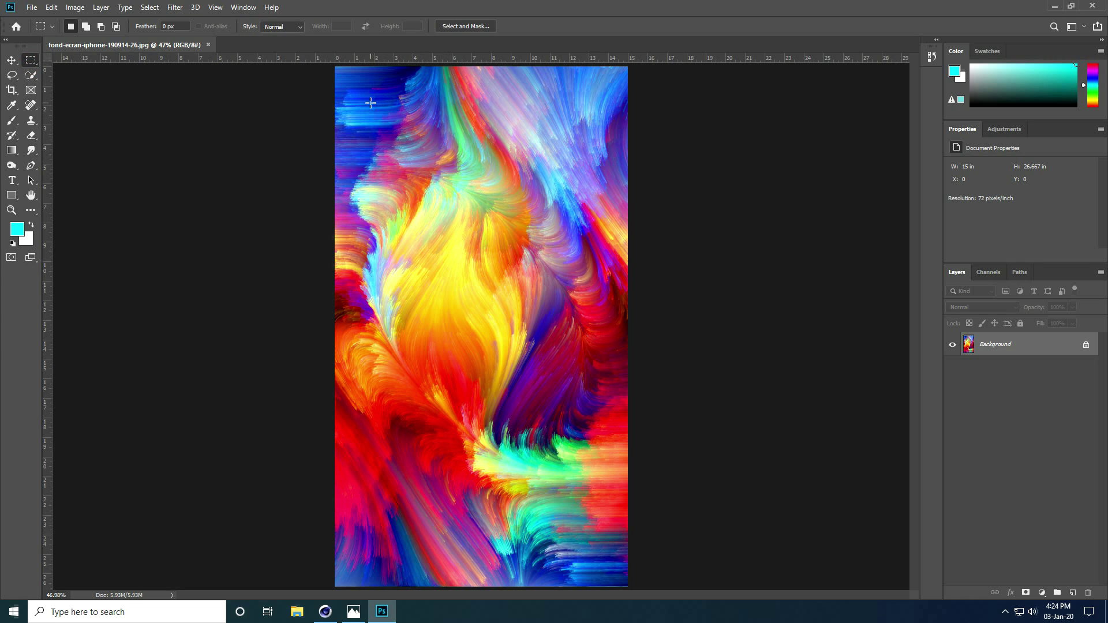
left_click_drag(371, 103, 381, 207)
key("ctrl+shift+alt+n")
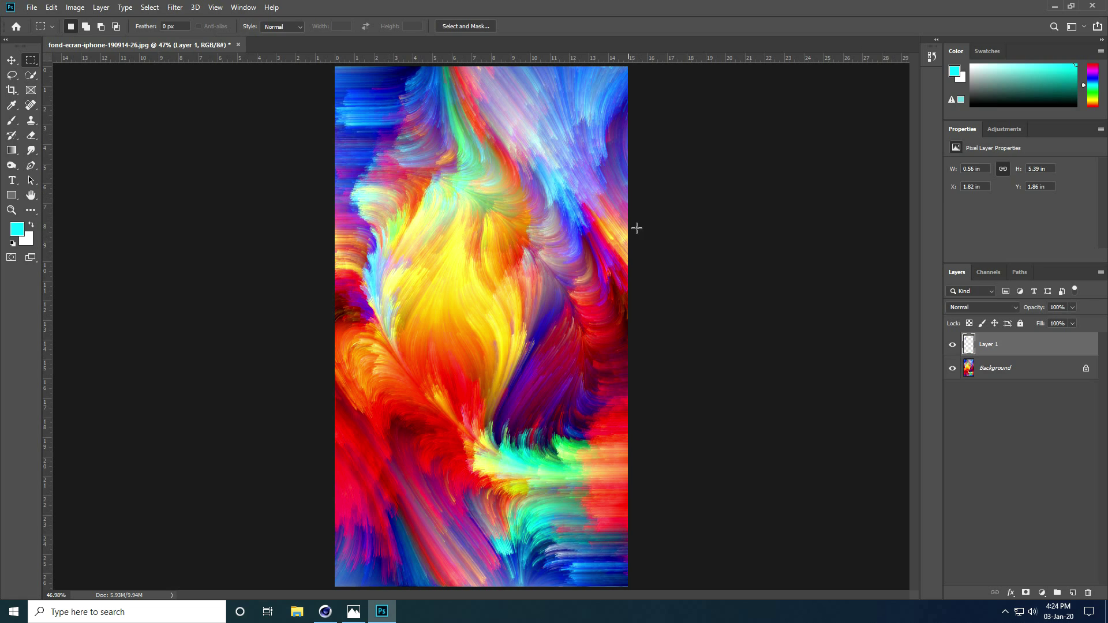
- Hide the Background layer to isolate the copied strip
left_click(952, 369)
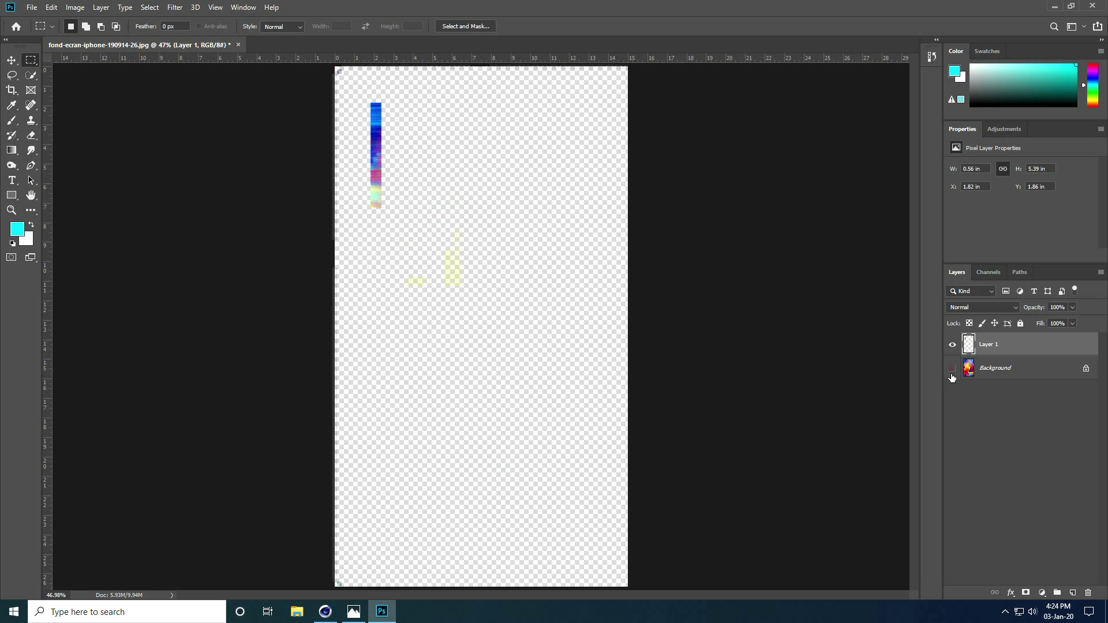
scroll(363, 109, "up", 5, "alt")
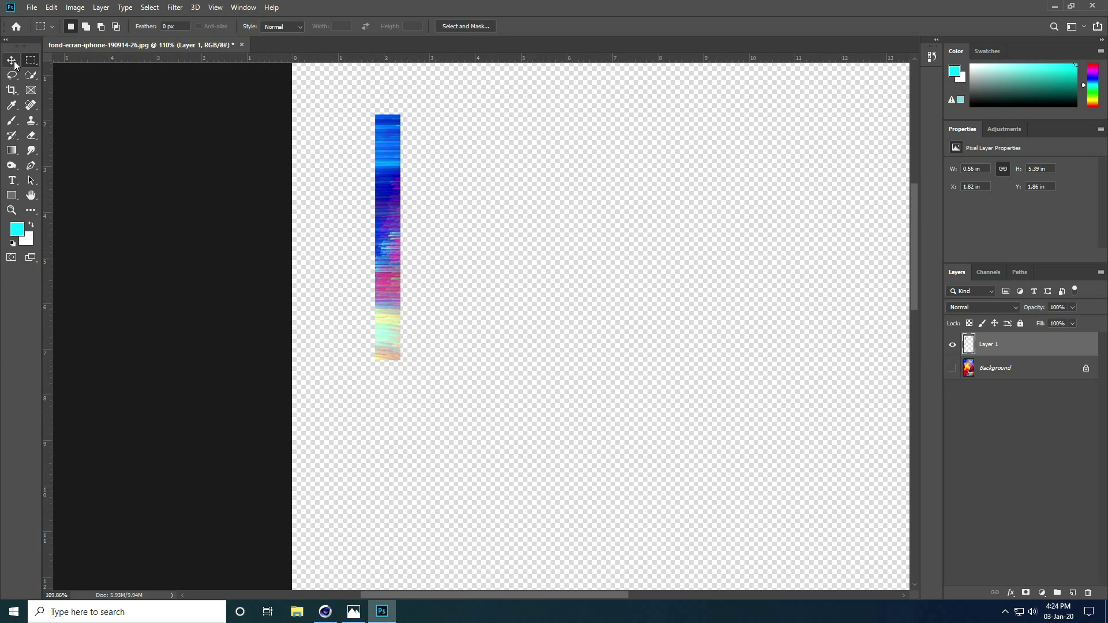
key("v")
scroll(406, 245, "down", 5, "alt")
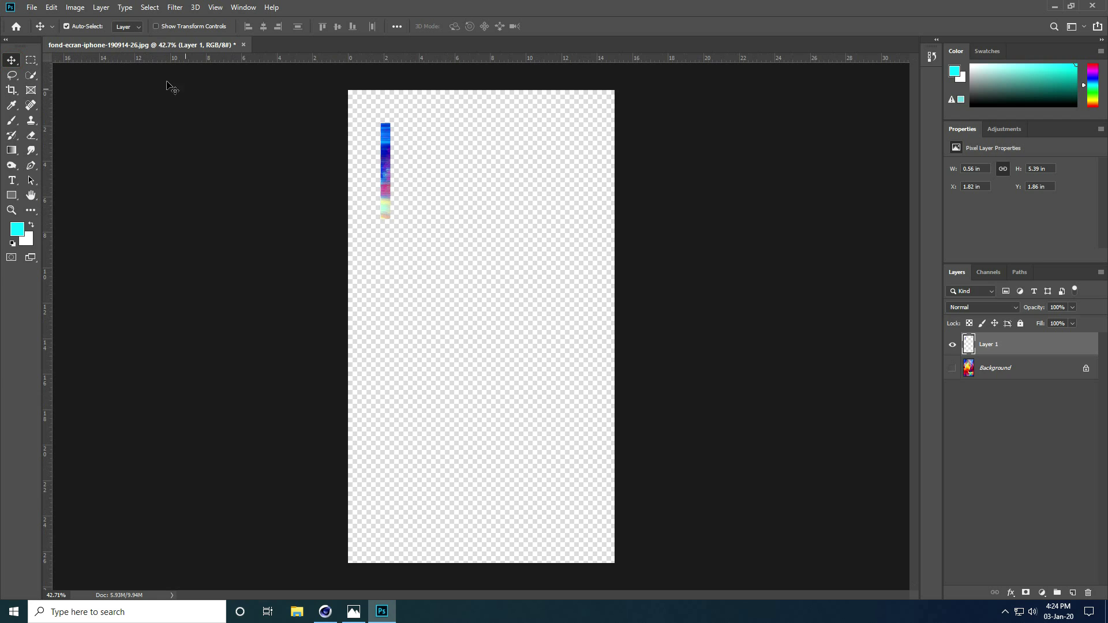
- Create a new 3000 x 3000 pixel document at 72 pixels/inch with RGB color and a white background
left_click(31, 8)
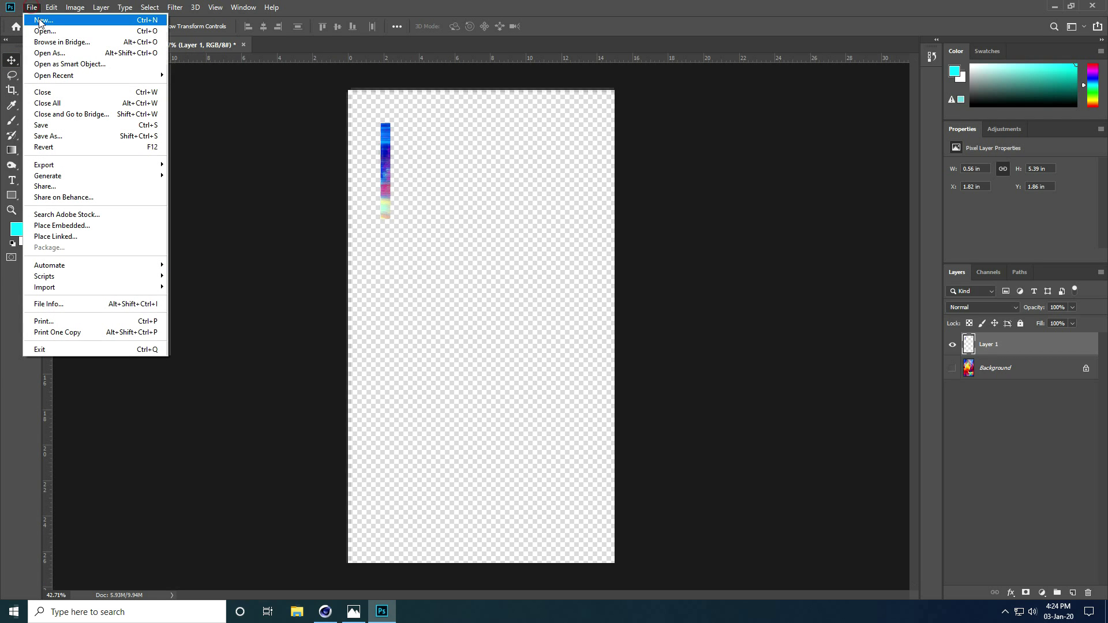
left_click(40, 20)
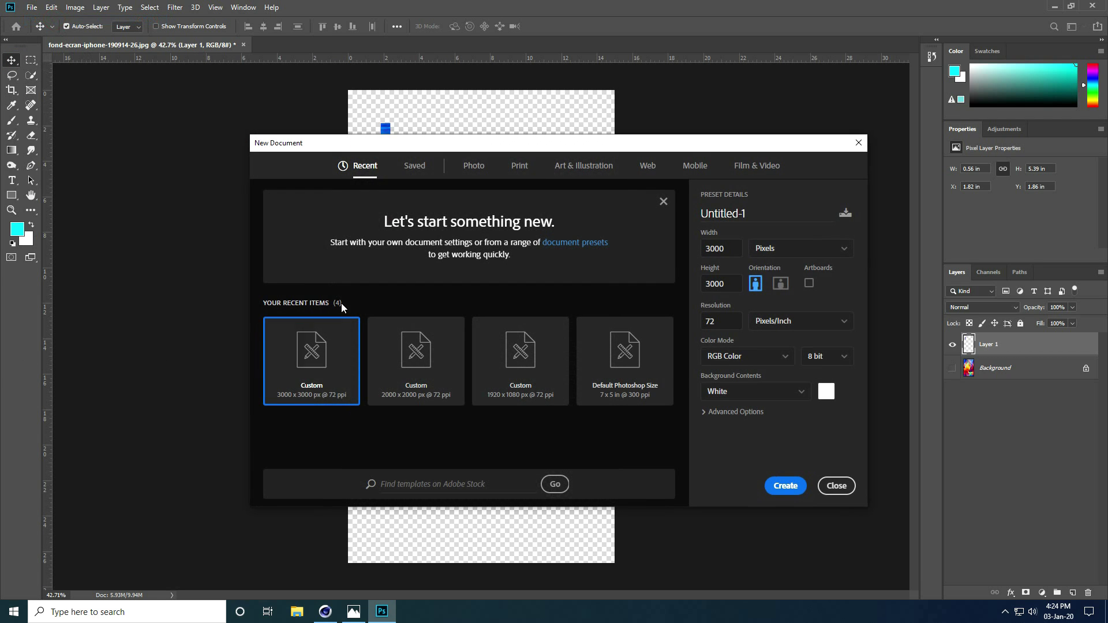
left_click(305, 383)
double_click(728, 248)
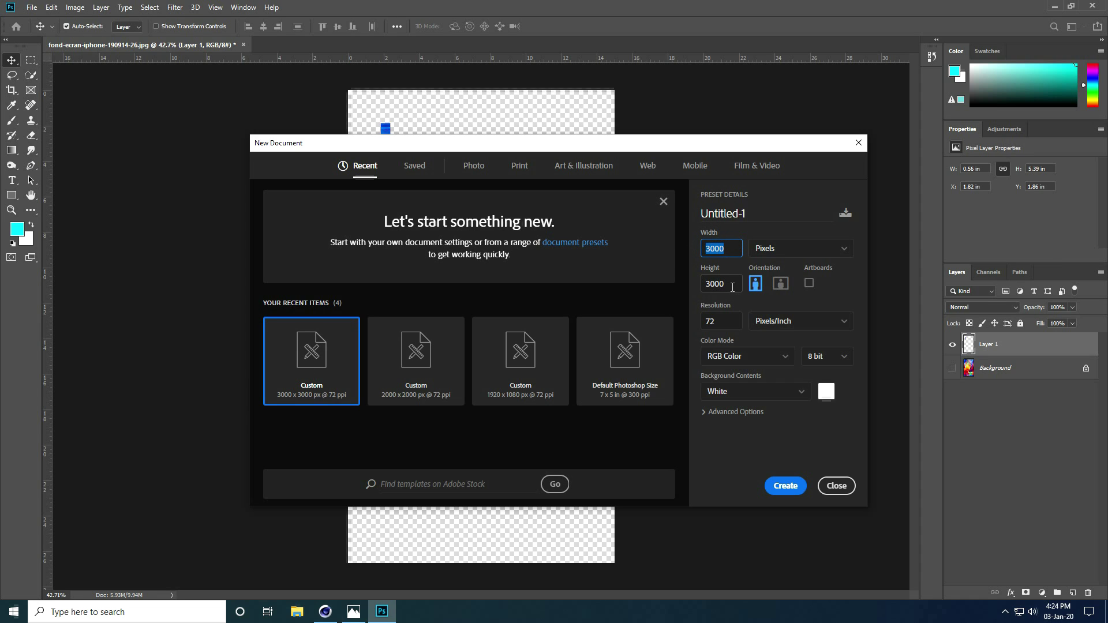
key("Tab")
left_click(777, 249)
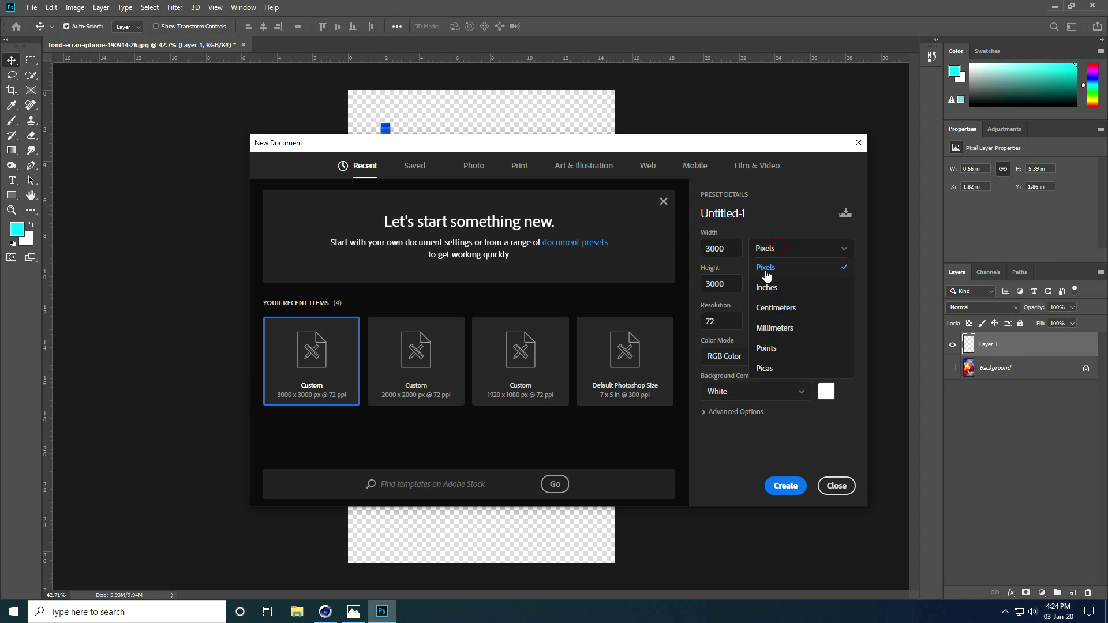
left_click(791, 270)
left_click(728, 320)
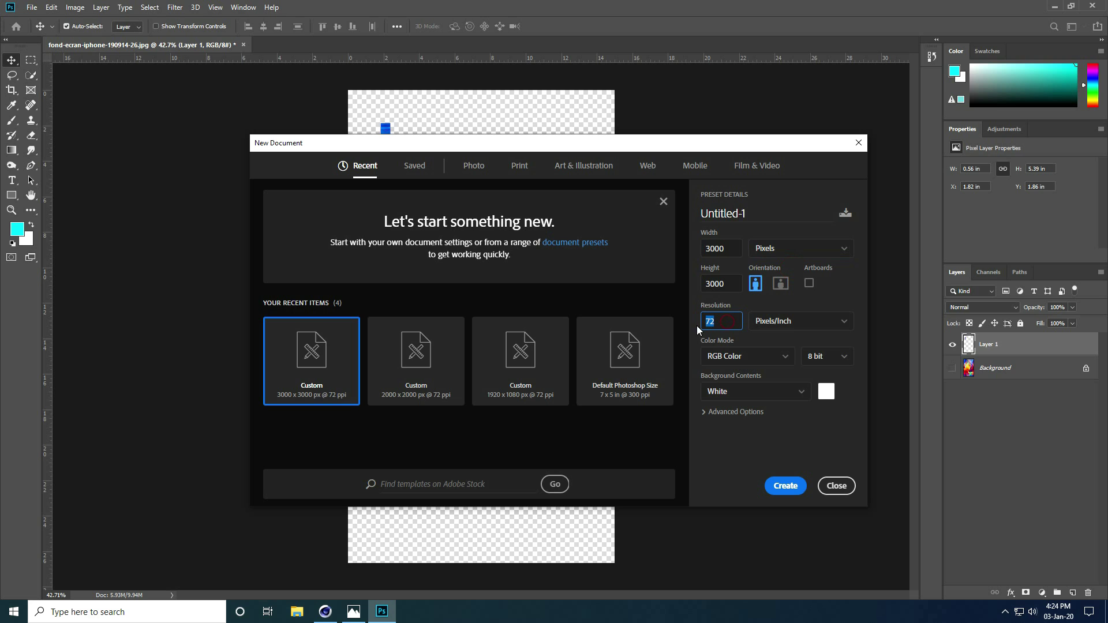
left_click(788, 487)
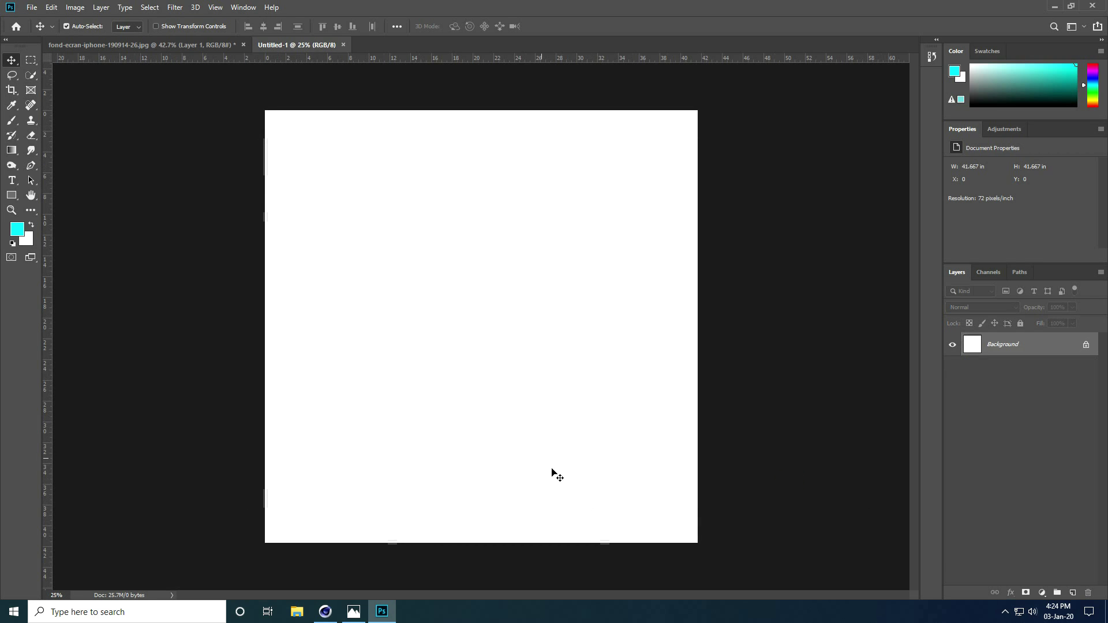
- Transfer the copied strip to the centre of the new document and stretch it horizontally across the full canvas width
left_click(100, 42)
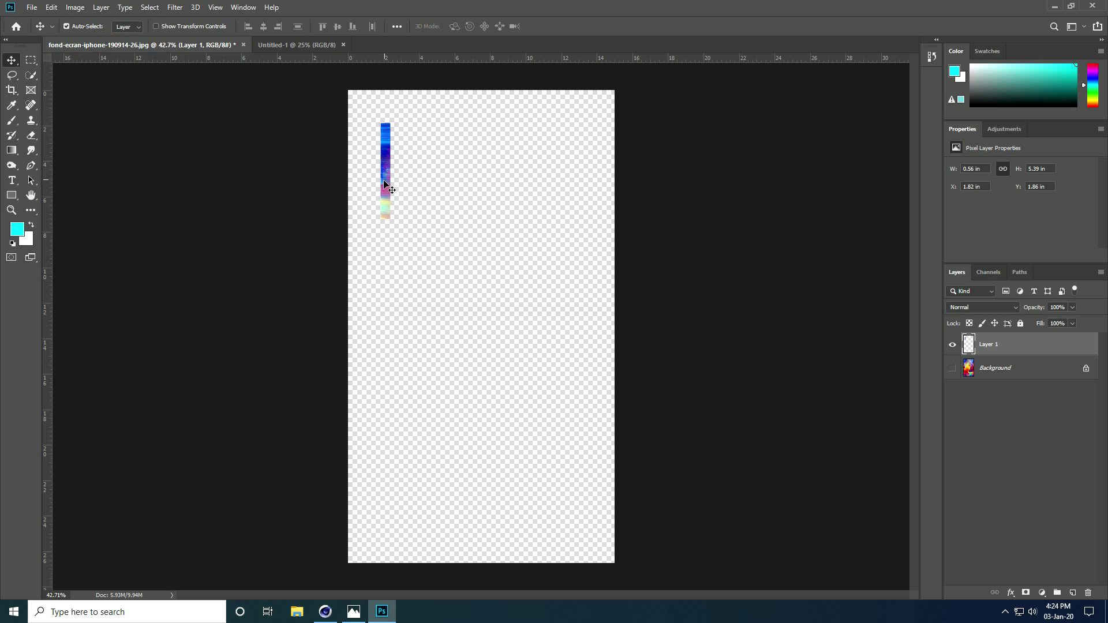
left_click_drag(384, 184, 482, 326)
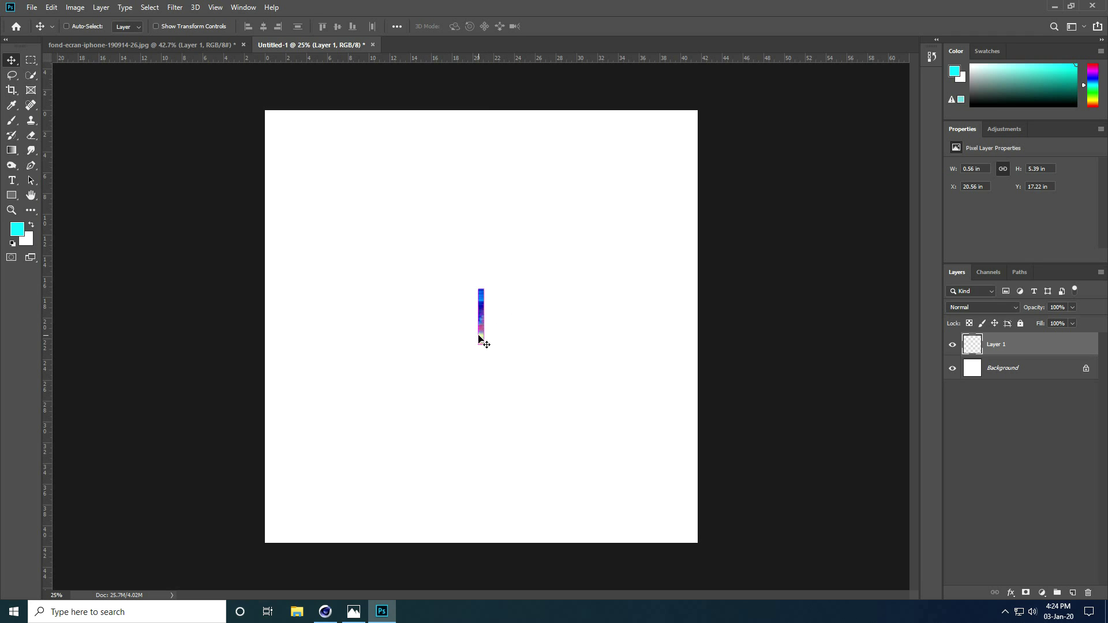
key("ctrl+t")
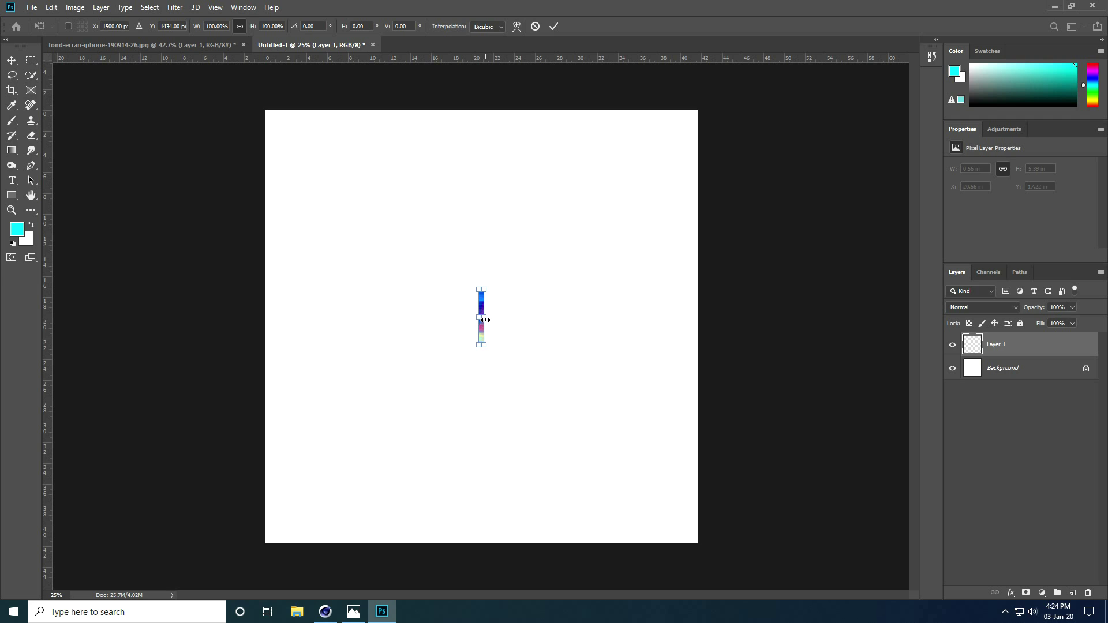
left_click_drag(485, 319, 701, 321)
left_click_drag(481, 317, 266, 321)
key("Return")
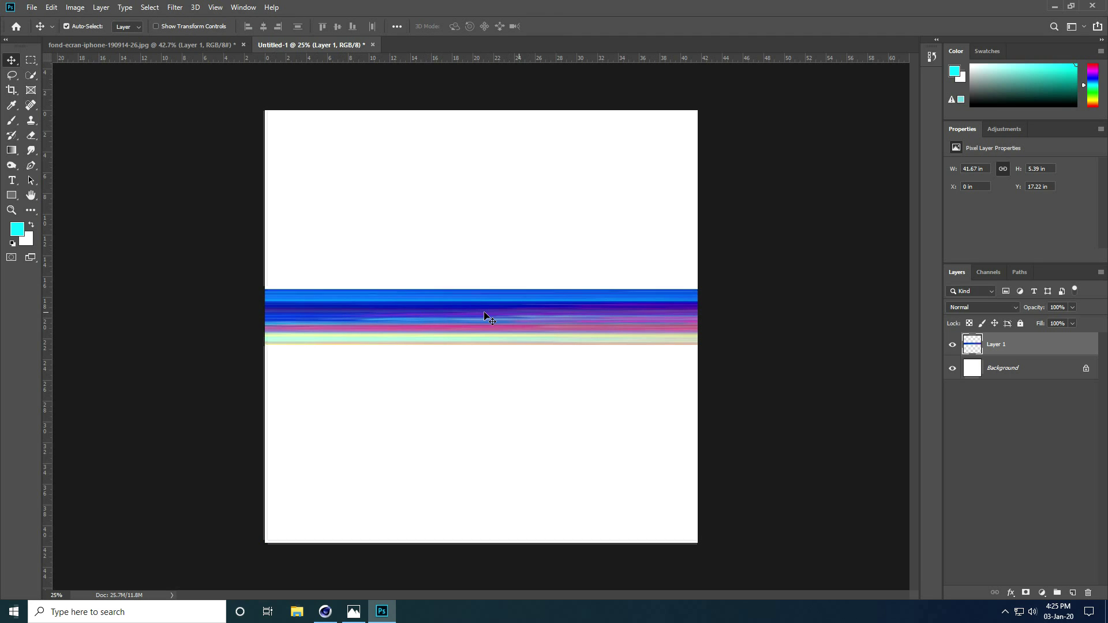
- Rotate the stretched band 90° counterclockwise and position it so it spans the full canvas height
key("ctrl")
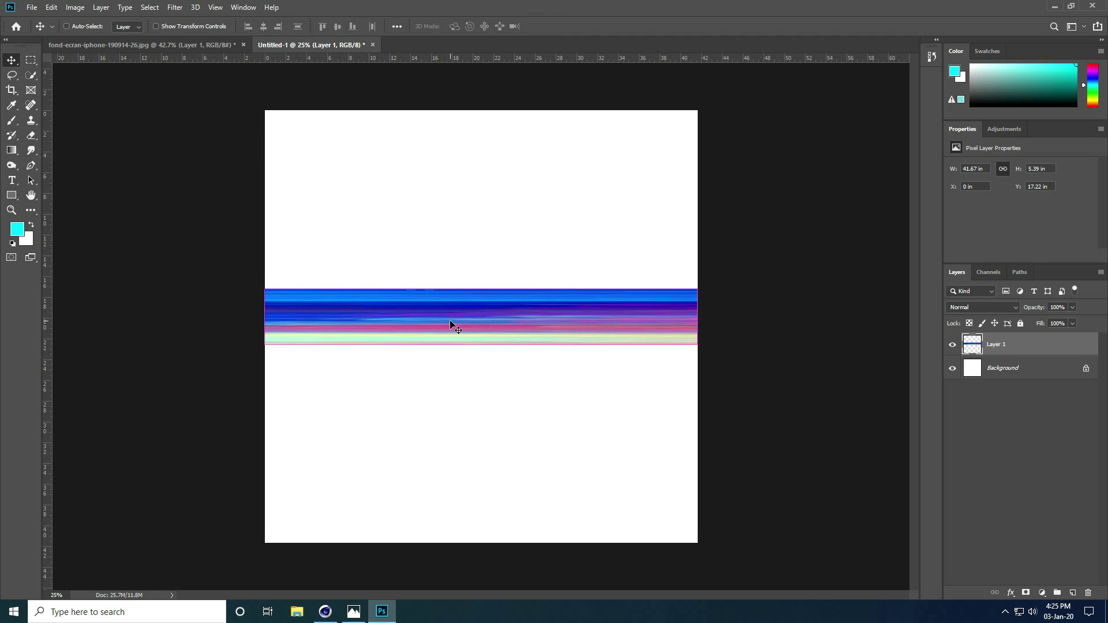
key("ctrl+t")
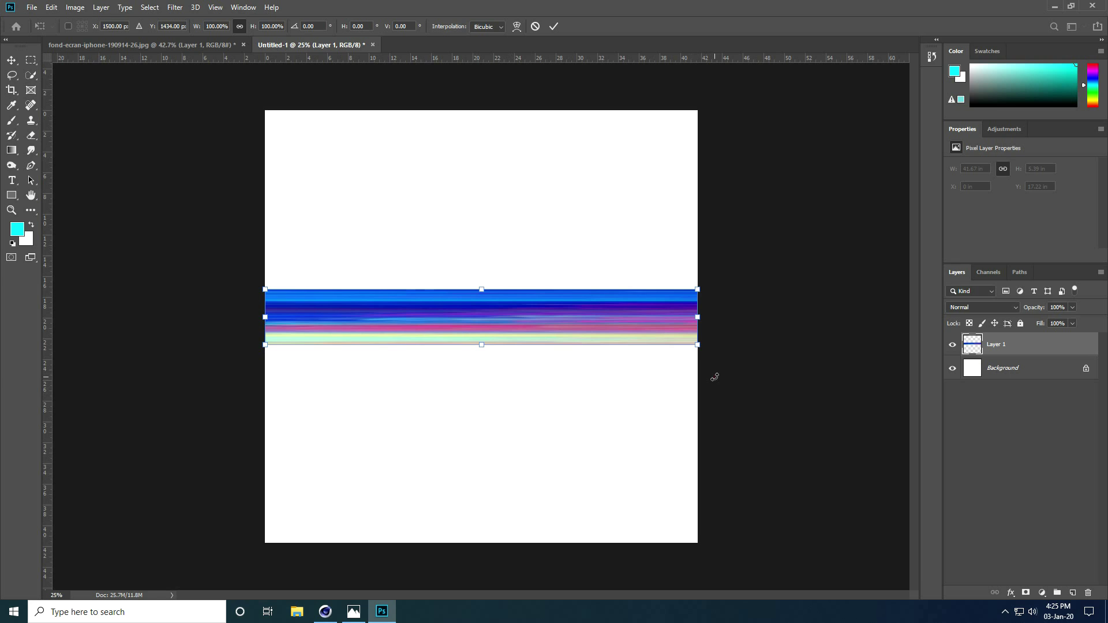
left_click_drag(714, 377, 526, 144)
mouse_move(490, 223)
left_mouse_down()
mouse_move(491, 242)
mouse_move(491, 233)
left_mouse_up()
key("Return")
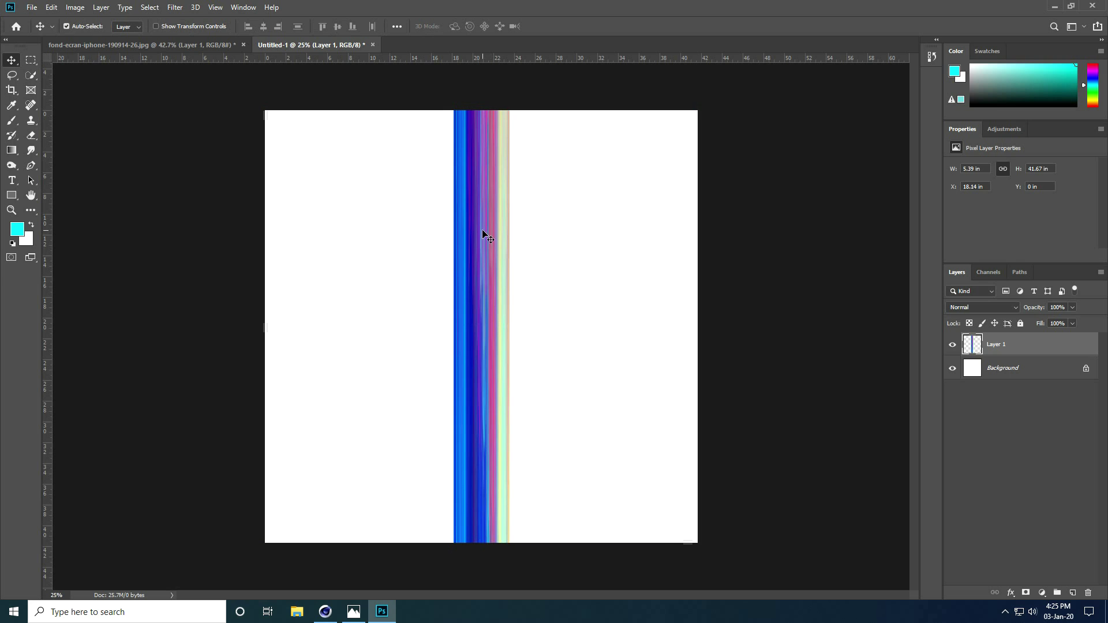
- Widen the vertical band to about 16.6 in without changing its height and move it against the canvas's left edge
left_click_drag(480, 310, 448, 328)
key("ctrl+t")
key("Escape")
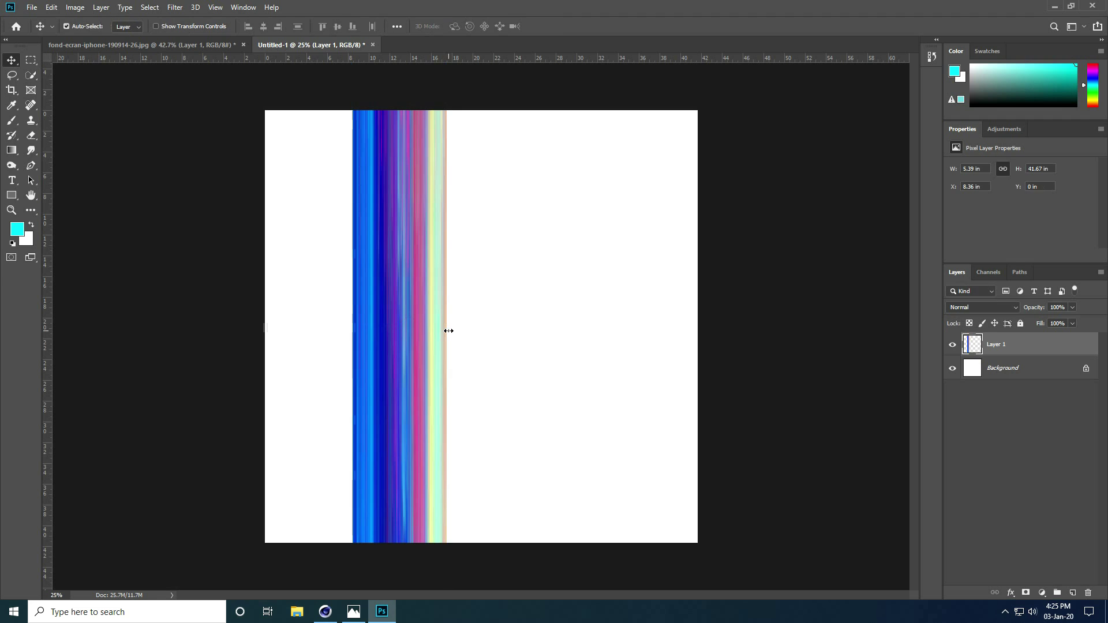
key("ctrl+t")
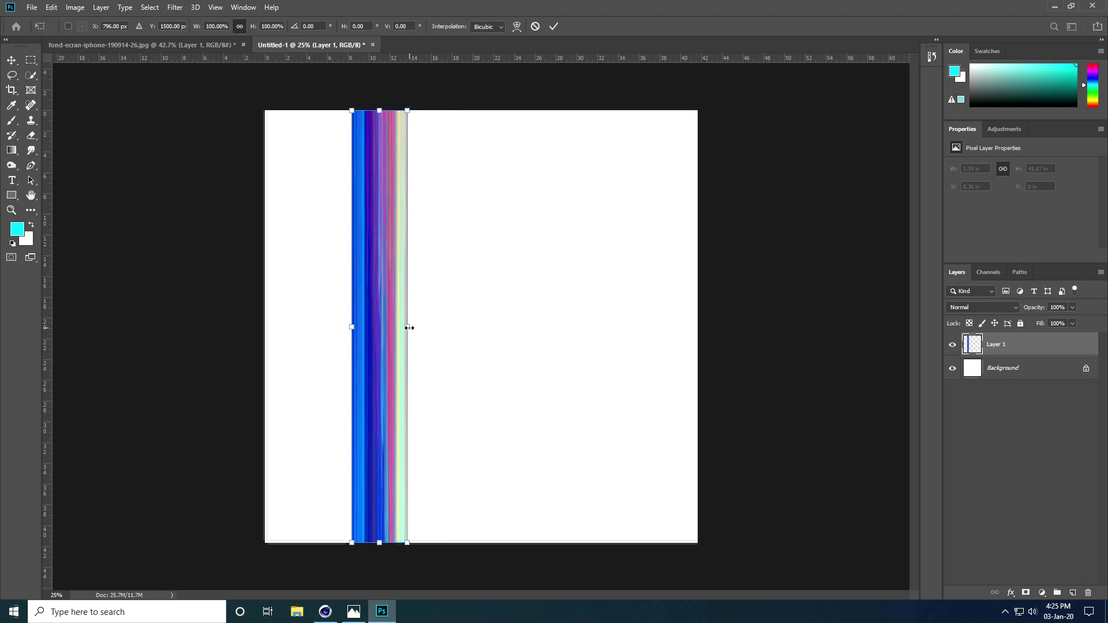
left_click_drag(408, 327, 524, 324)
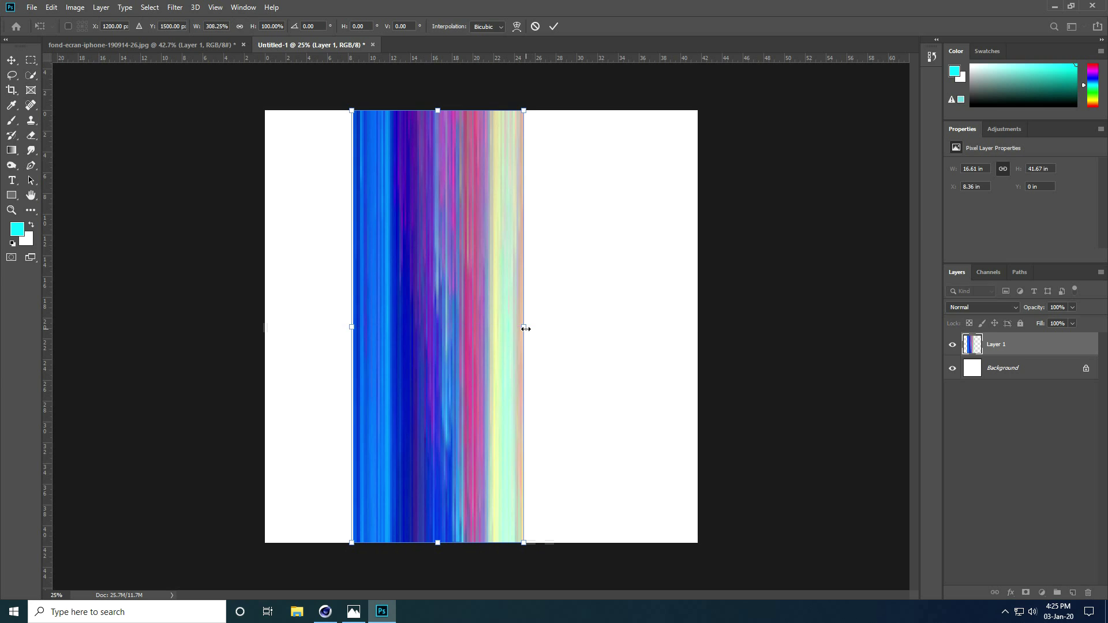
key("Return")
left_click_drag(482, 381, 393, 381)
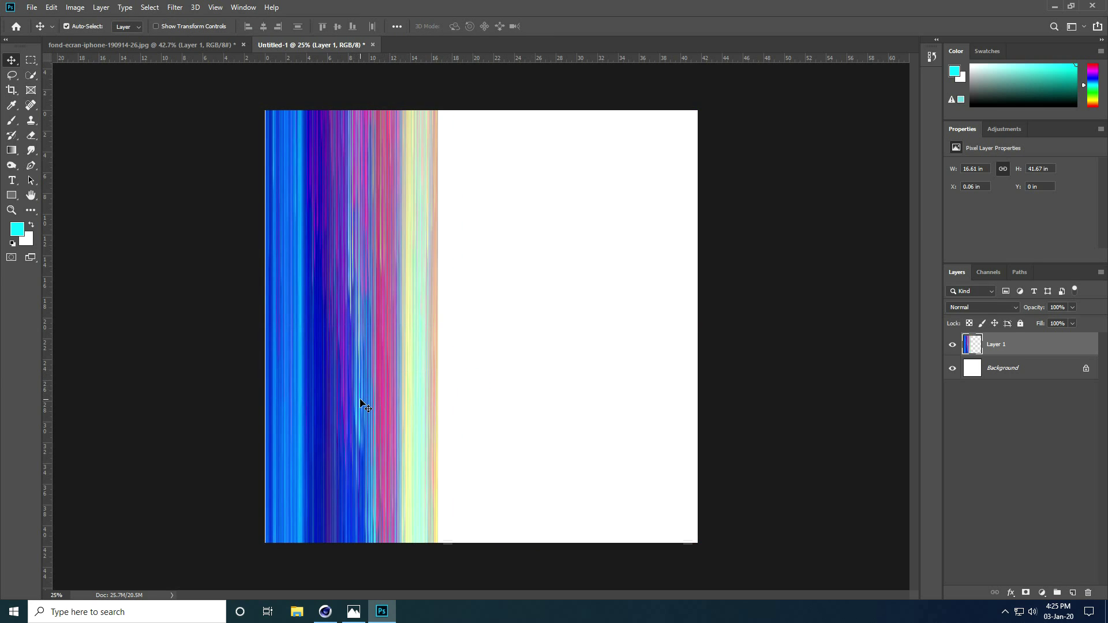
key("ctrl+t")
left_click_drag(439, 326, 476, 329)
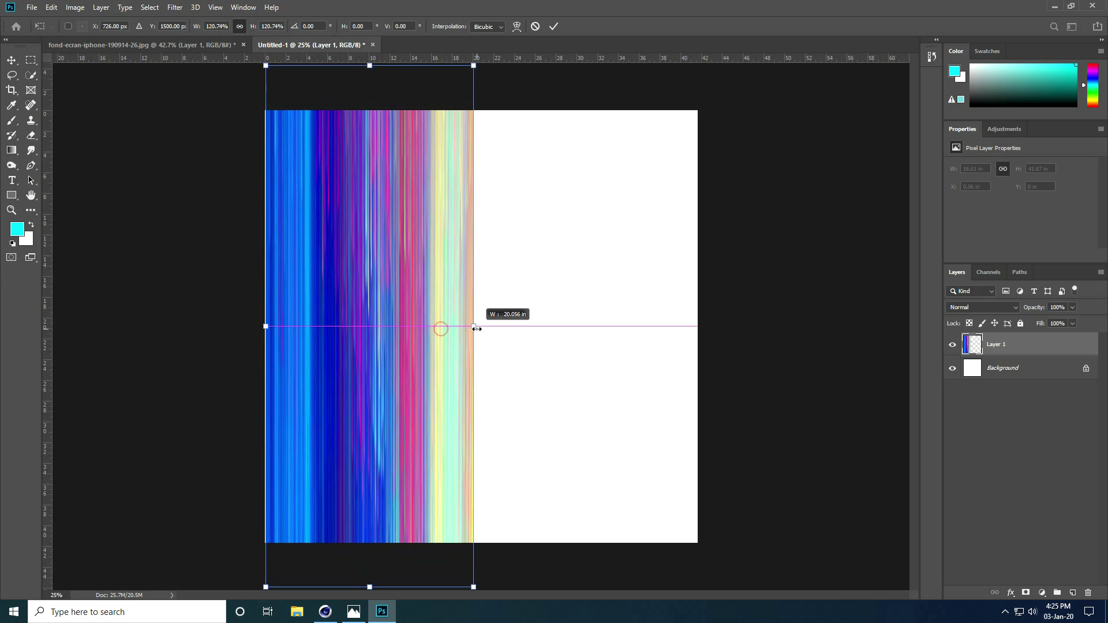
key("Escape")
- Widen the vertical striped band to about 20.8 in without changing its height, ending at the canvas's vertical centre line
key("ctrl+t")
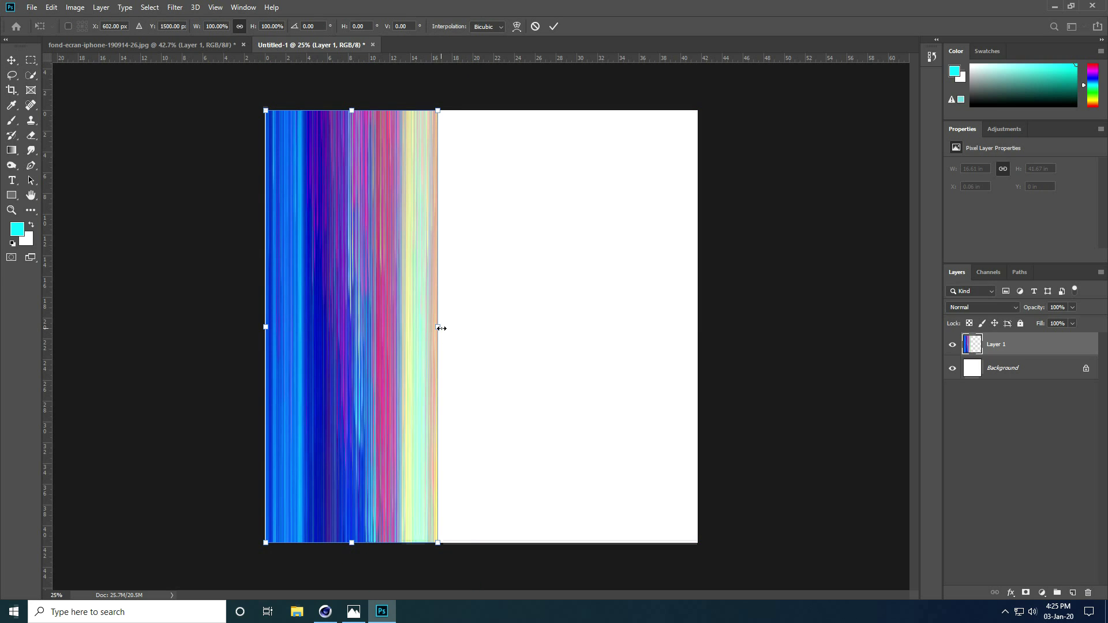
left_click_drag(439, 328, 485, 327)
key("Return")
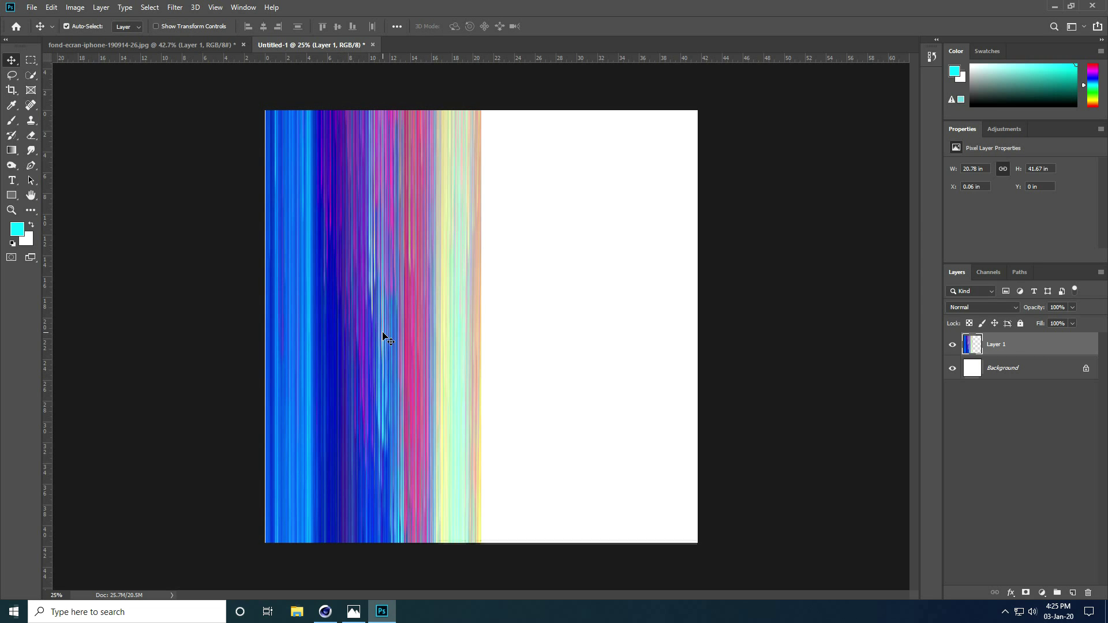
- Duplicate the striped band and place the copy beside the original, over the canvas's white right half
key("ctrl")
left_click_drag(383, 335, 597, 341, "alt")
left_click(773, 372)
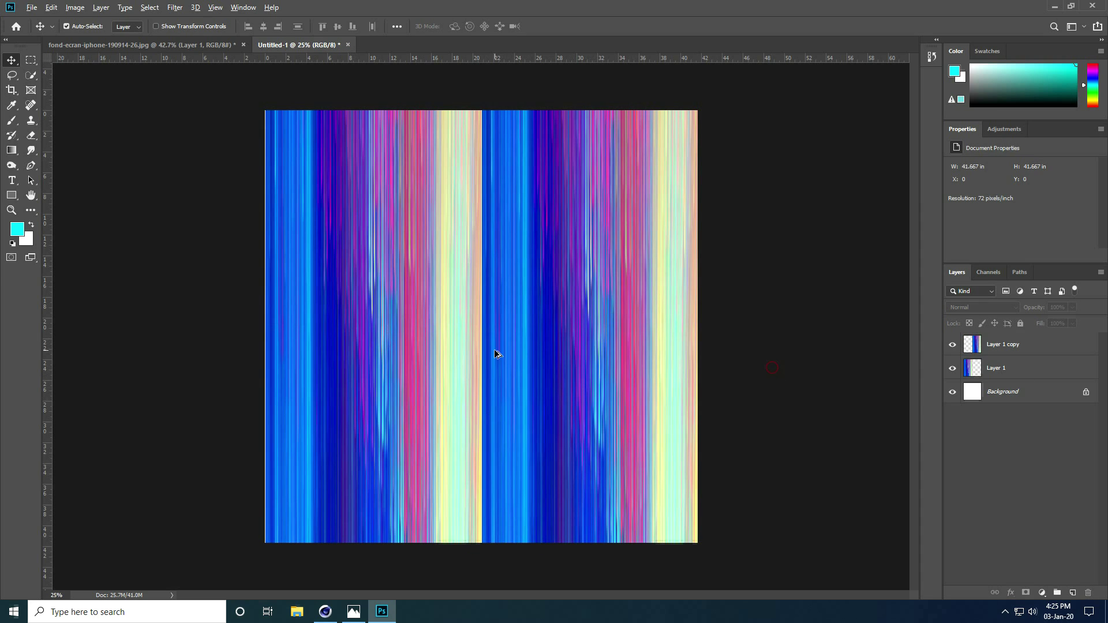
- Shift the copied band slightly left so the white gap between the two bands closes
scroll(491, 355, "up", 6, "alt")
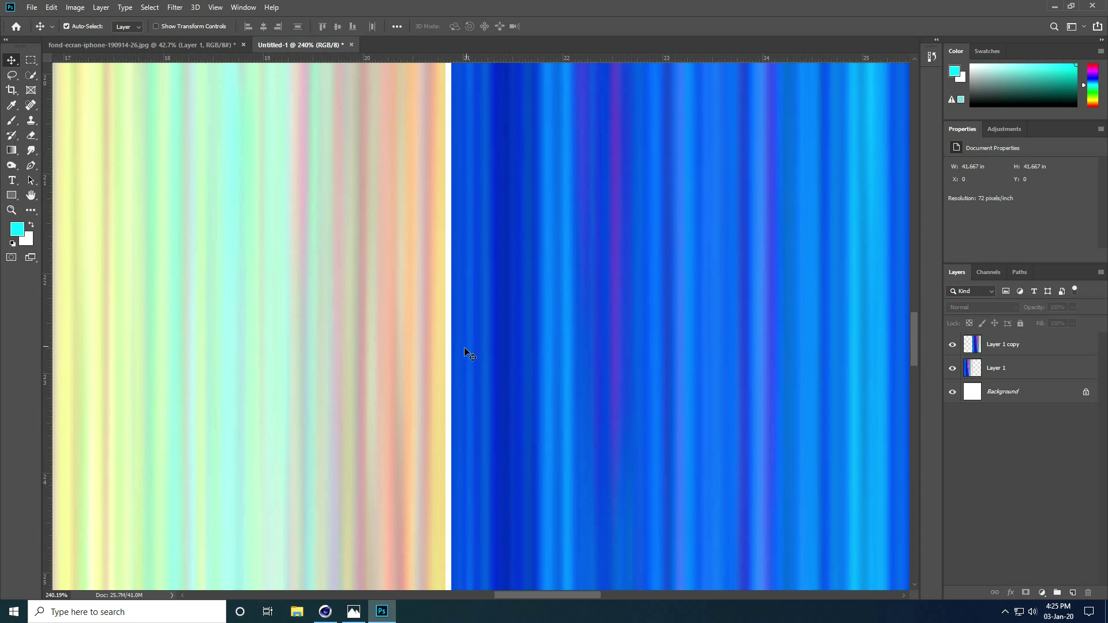
left_click_drag(465, 349, 475, 353)
scroll(295, 364, "down", 5, "alt")
scroll(293, 364, "right", 10)
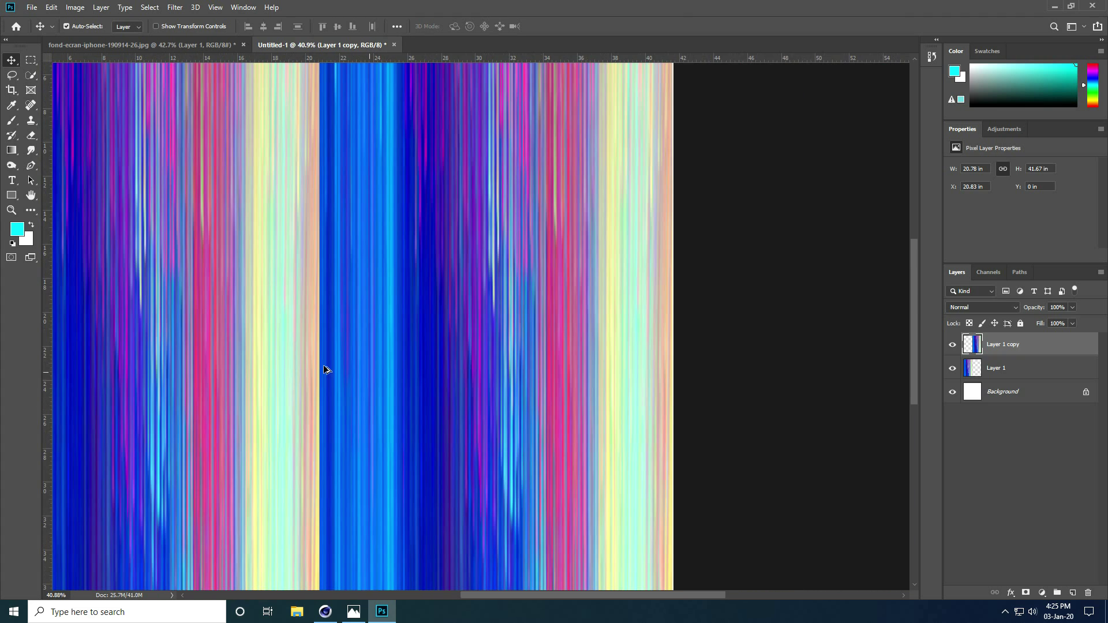
key("ctrl+0")
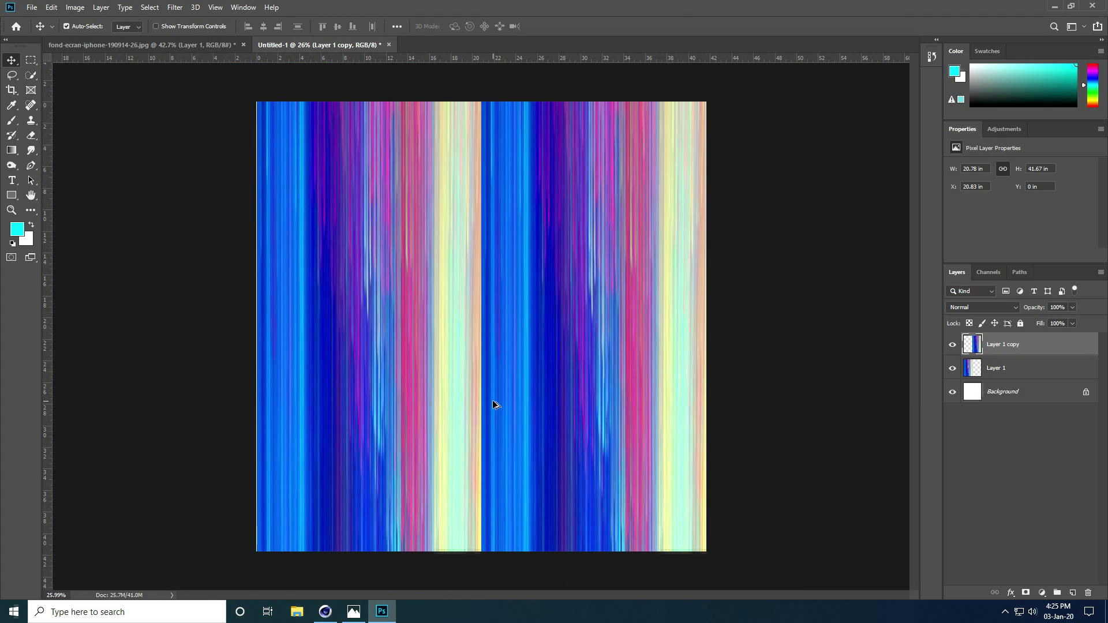
- Stretch only the width of the copied band to 20.83 in so it reaches the canvas's right edge
key("ctrl+t")
scroll(702, 329, "up", 8, "alt")
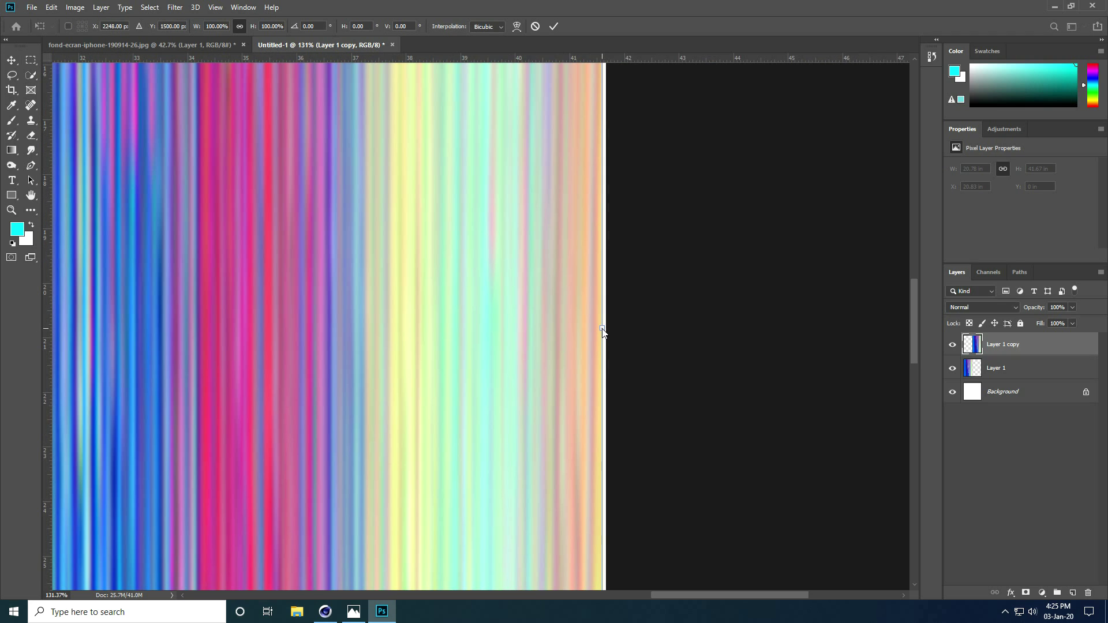
left_click_drag(604, 328, 607, 325)
scroll(650, 363, "down", 6, "alt")
scroll(650, 364, "down", 3, "alt")
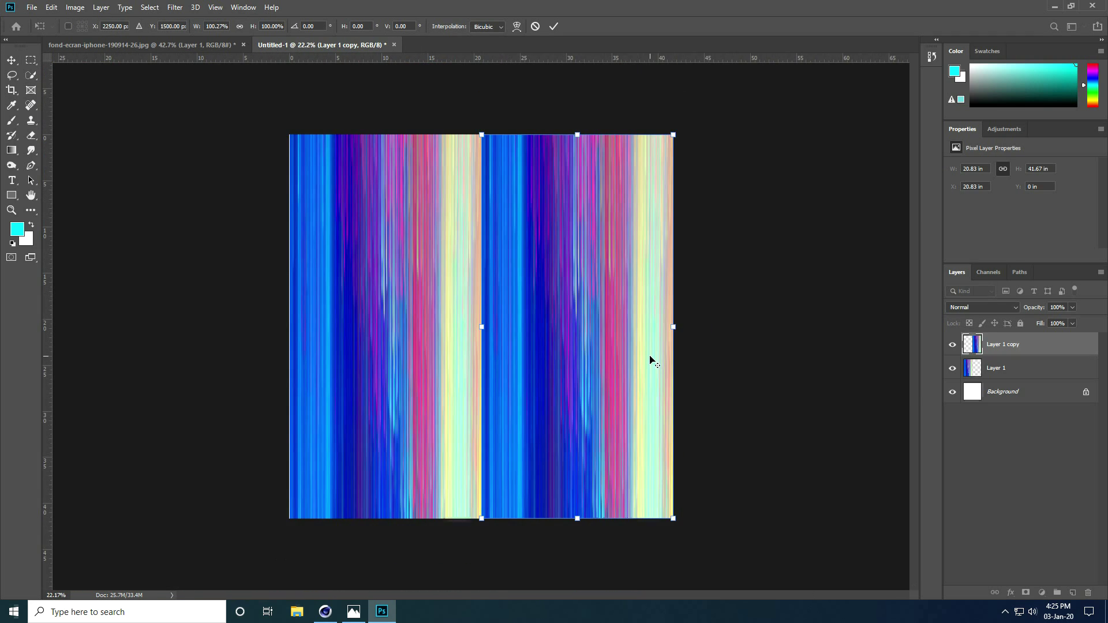
key("alt+space")
left_click(553, 26)
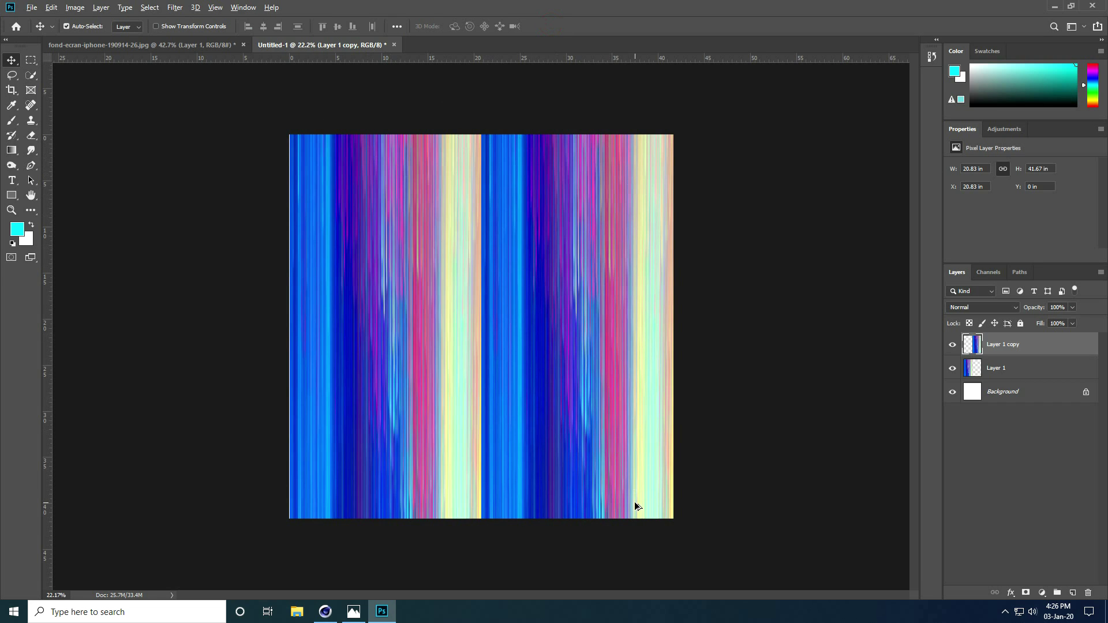
- Select both bands and scale them together to 41.67 in wide so they reach the canvas's left edge
scroll(634, 505, "up", 1, "alt")
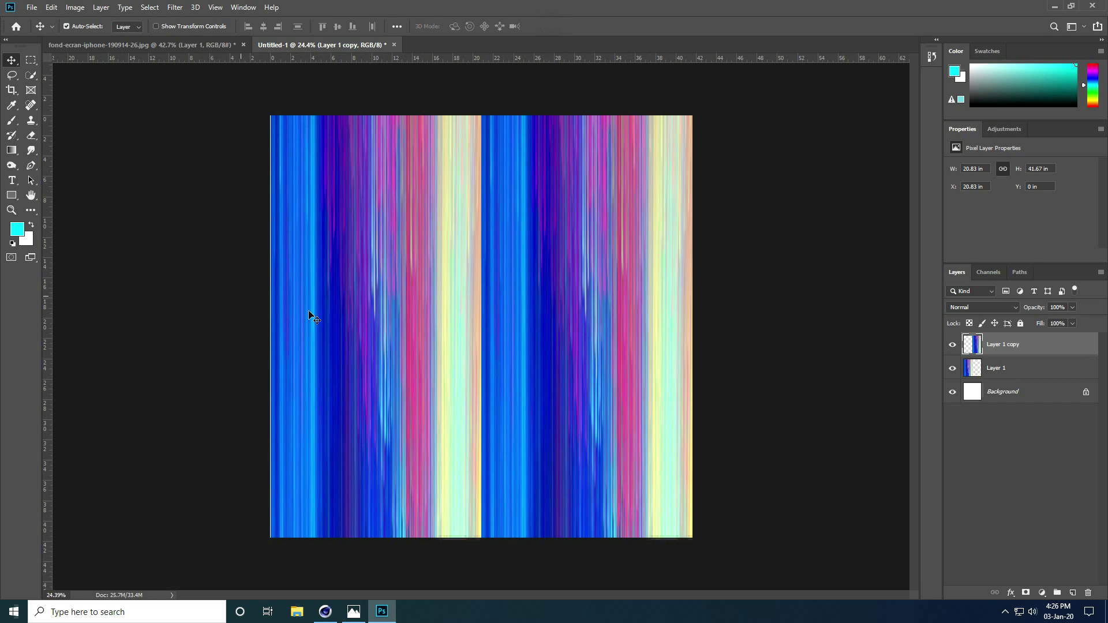
left_click_drag(224, 273, 798, 366)
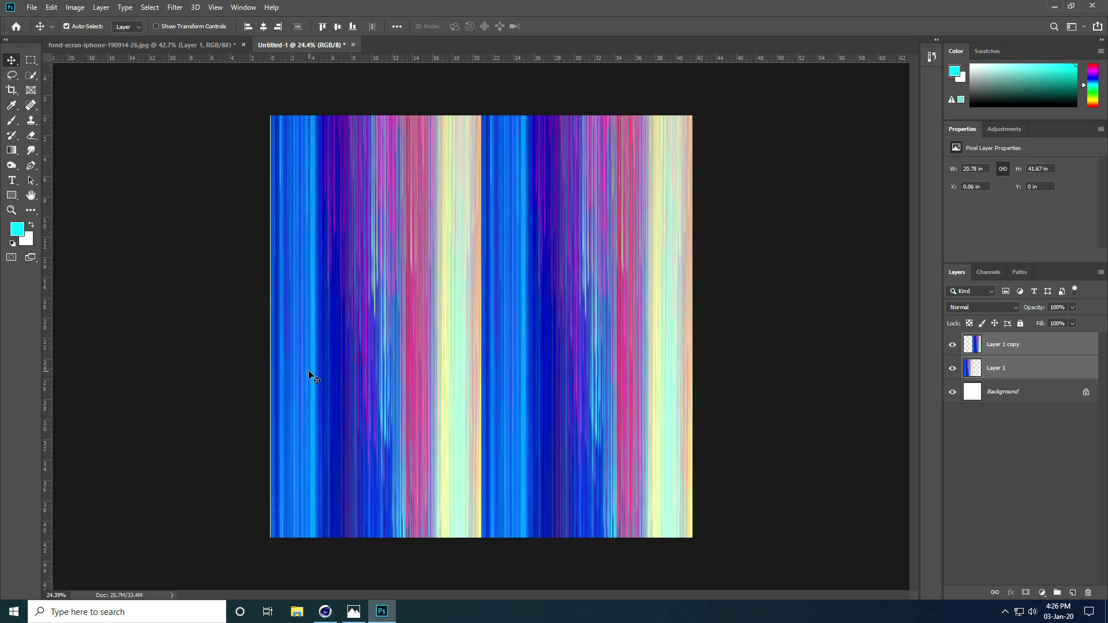
key("ctrl+t")
scroll(269, 325, "up", 5, "alt")
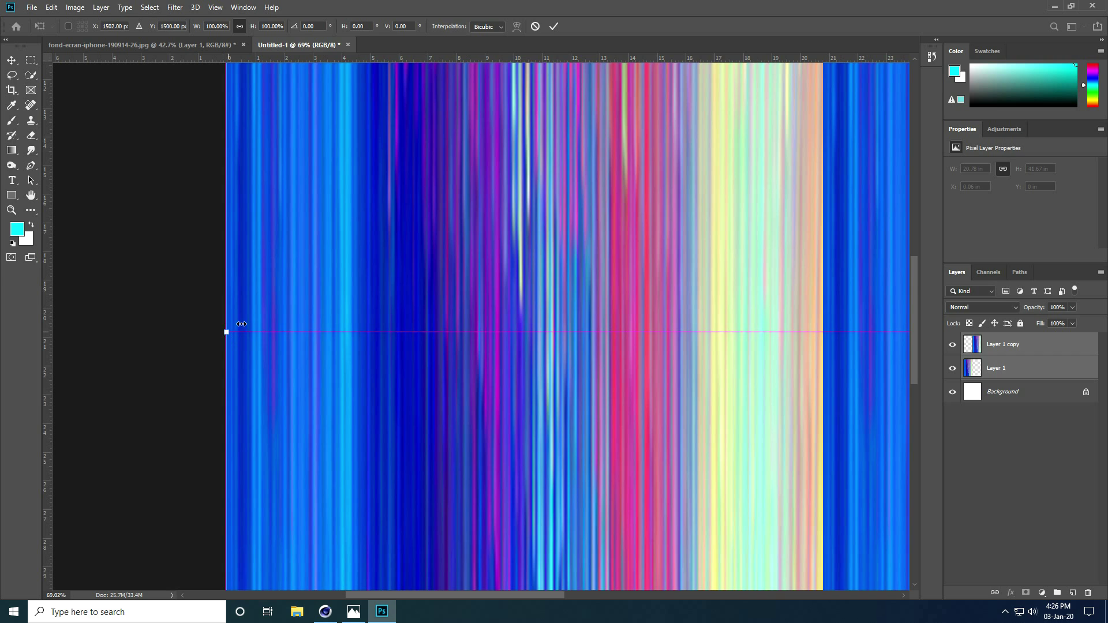
scroll(292, 312, "down", 2)
scroll(294, 312, "down", 5, "alt")
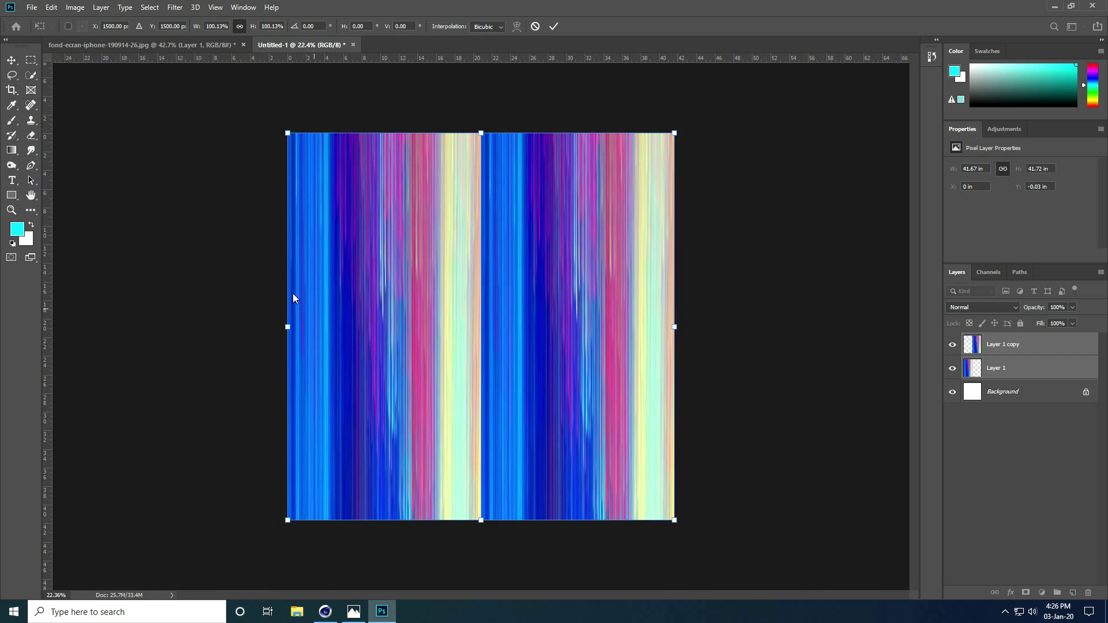
key("Return")
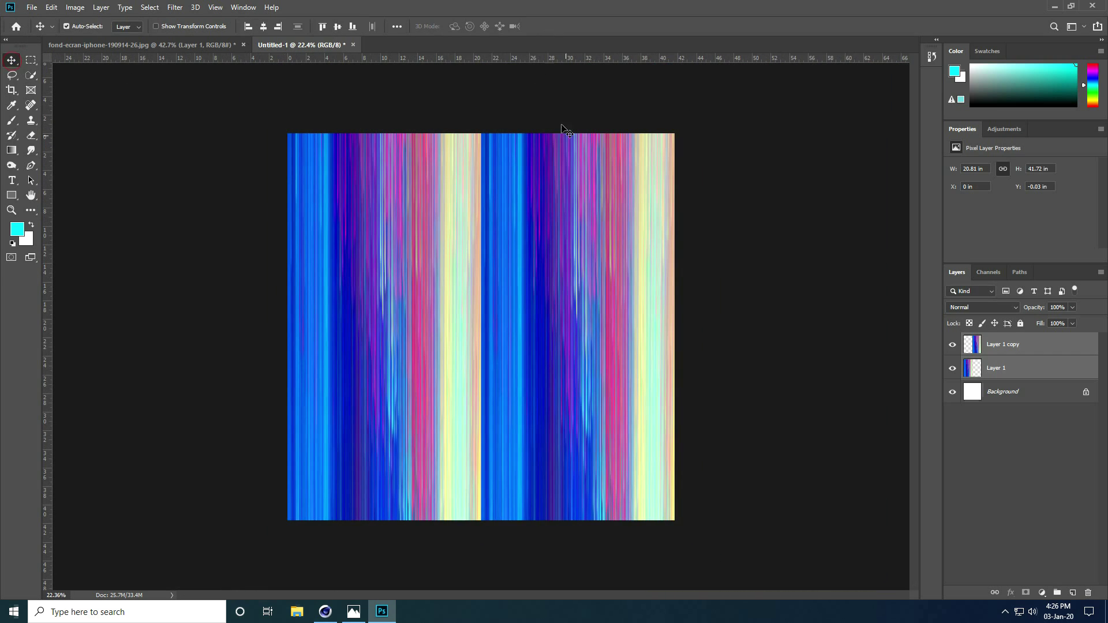
- Merge Layer 1 and Layer 1 copy into a single layer
left_click(1000, 373)
left_click(1003, 346, "shift")
key("ctrl")
key("ctrl+e")
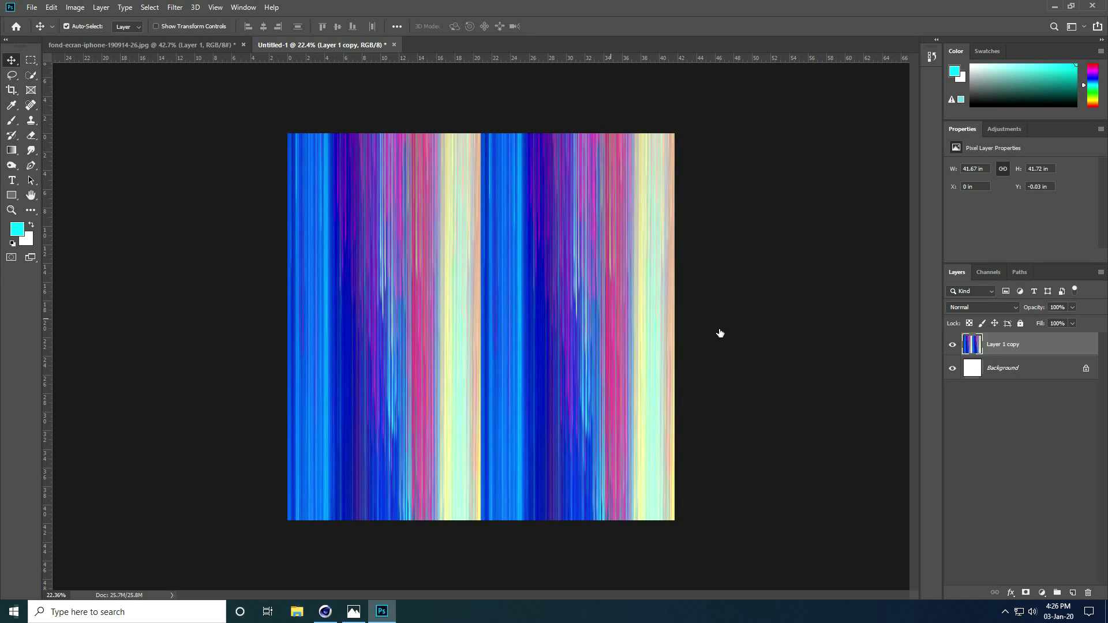
- Select slightly more than the lower half of the stripes with the Rectangular Marquee tool, delete it and clear the selection
left_click(30, 63)
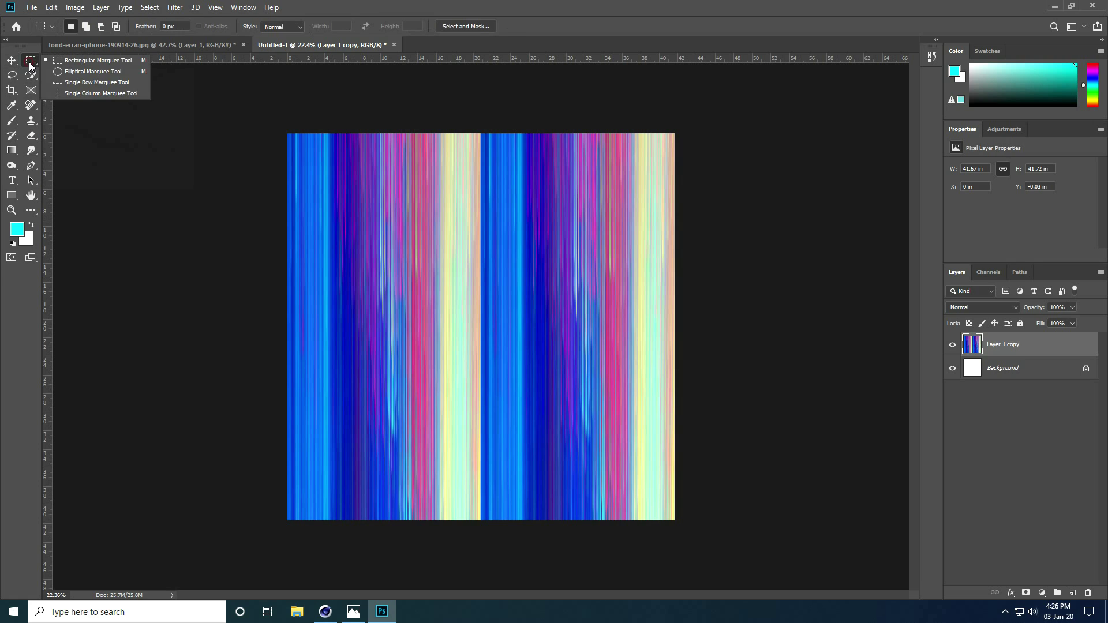
left_click(77, 63)
left_click_drag(271, 318, 703, 558)
key("Delete")
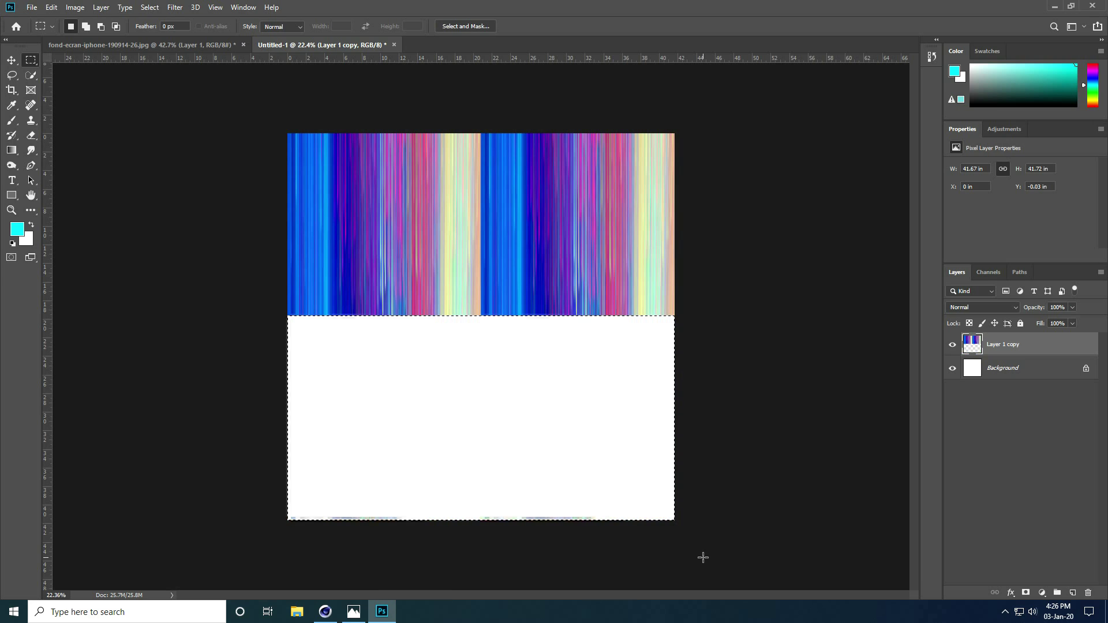
left_click(11, 59)
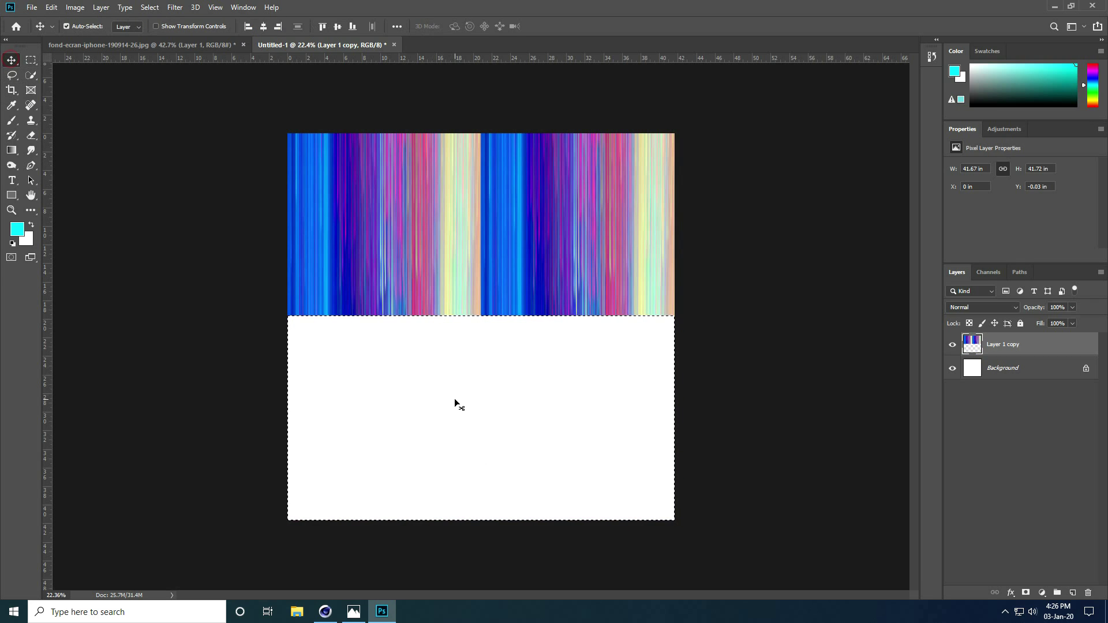
key("ctrl+d")
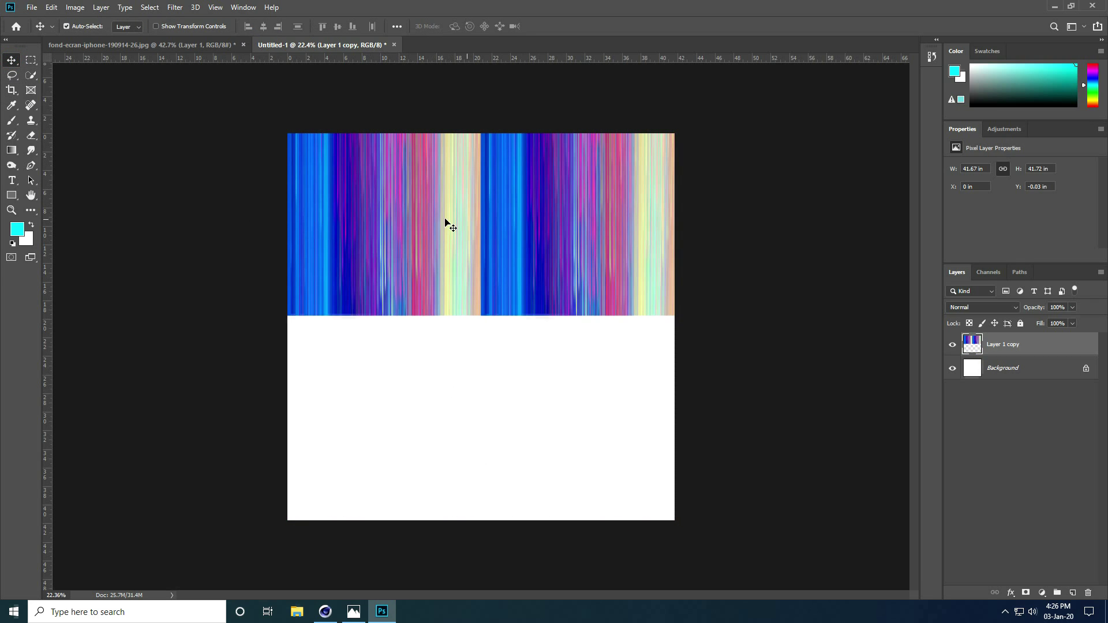
- Duplicate the merged layer holding the remaining upper stripes
scroll(362, 260, "down", 1, "alt")
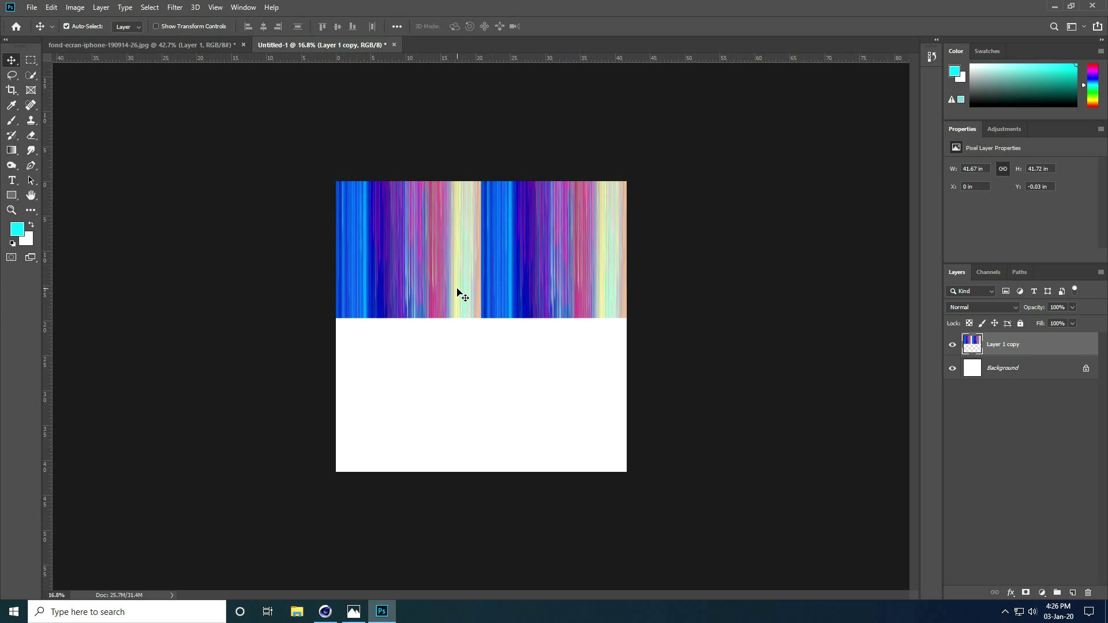
key("ctrl")
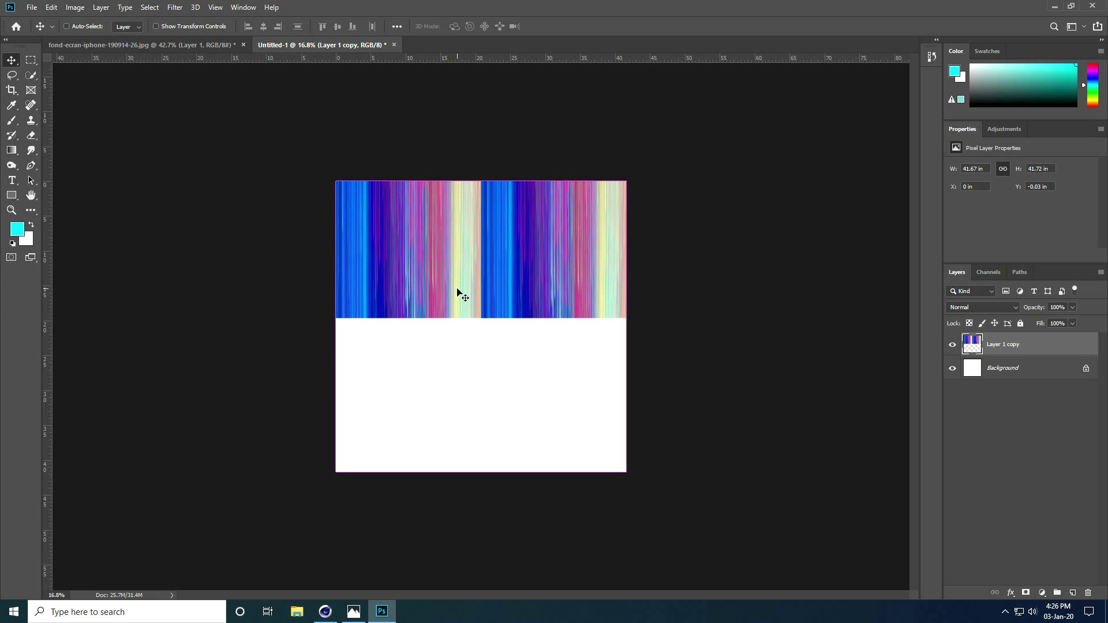
key("ctrl+j")
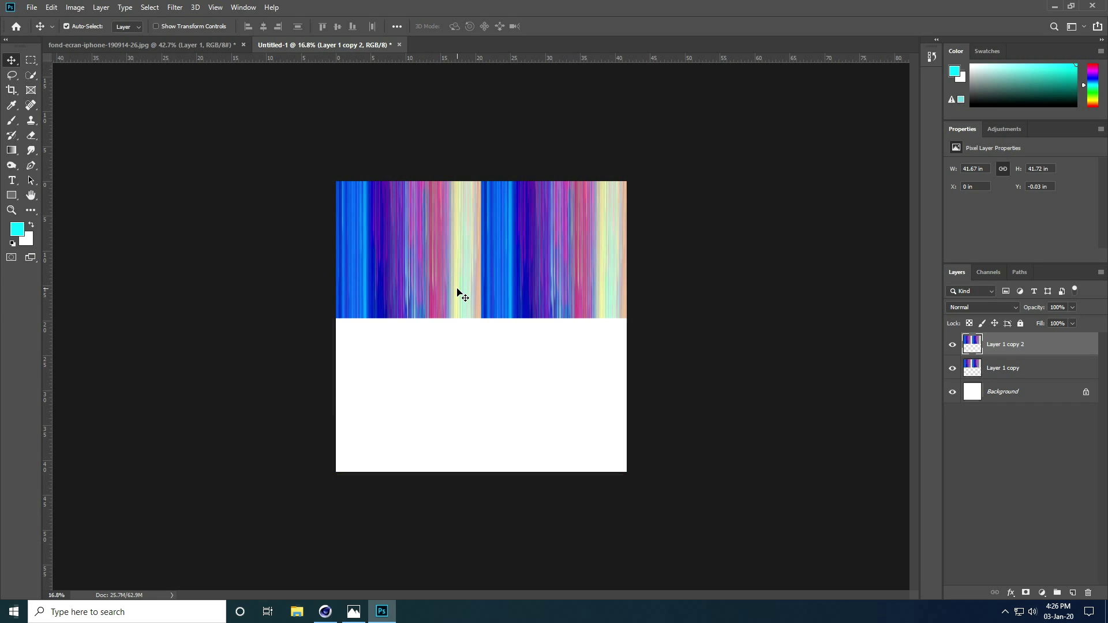
key("ctrl")
key("ctrl+t")
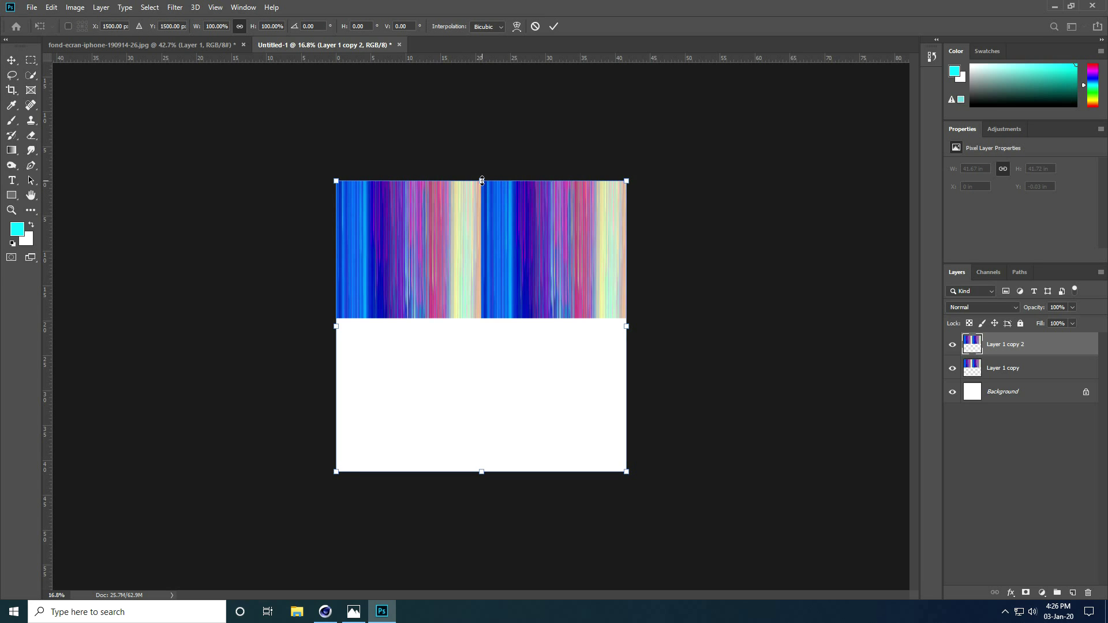
left_click_drag(482, 180, 482, 397)
key("ctrl+z")
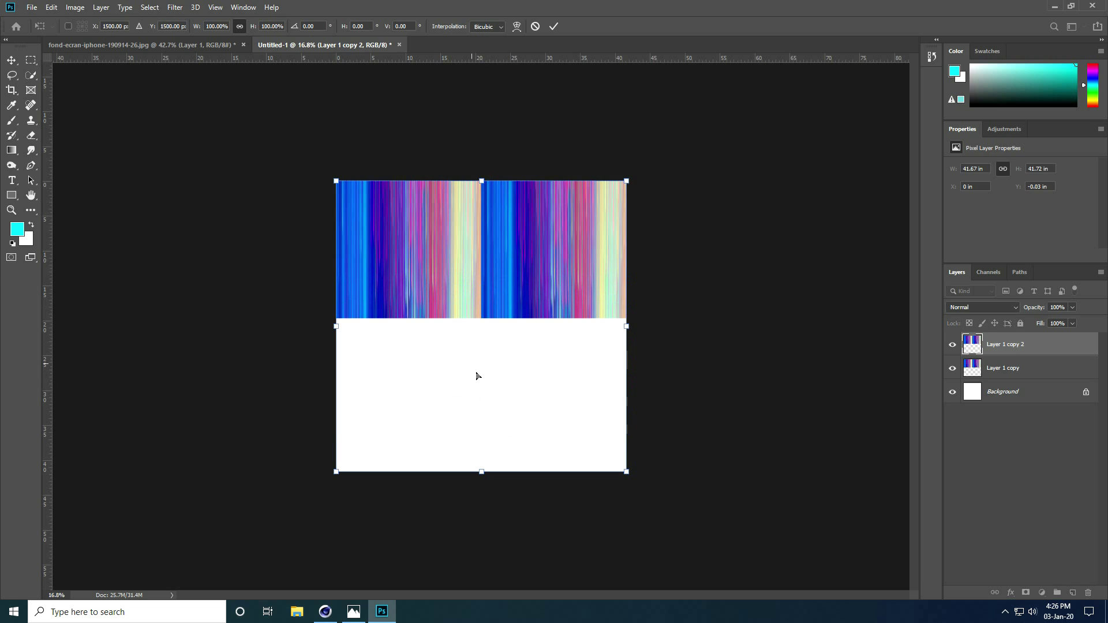
- Move the duplicated stripe layer straight up by about 2.25 in
left_click_drag(490, 289, 458, 256)
scroll(468, 465, "up", 2, "alt")
scroll(462, 458, "down", 2, "alt")
key("m")
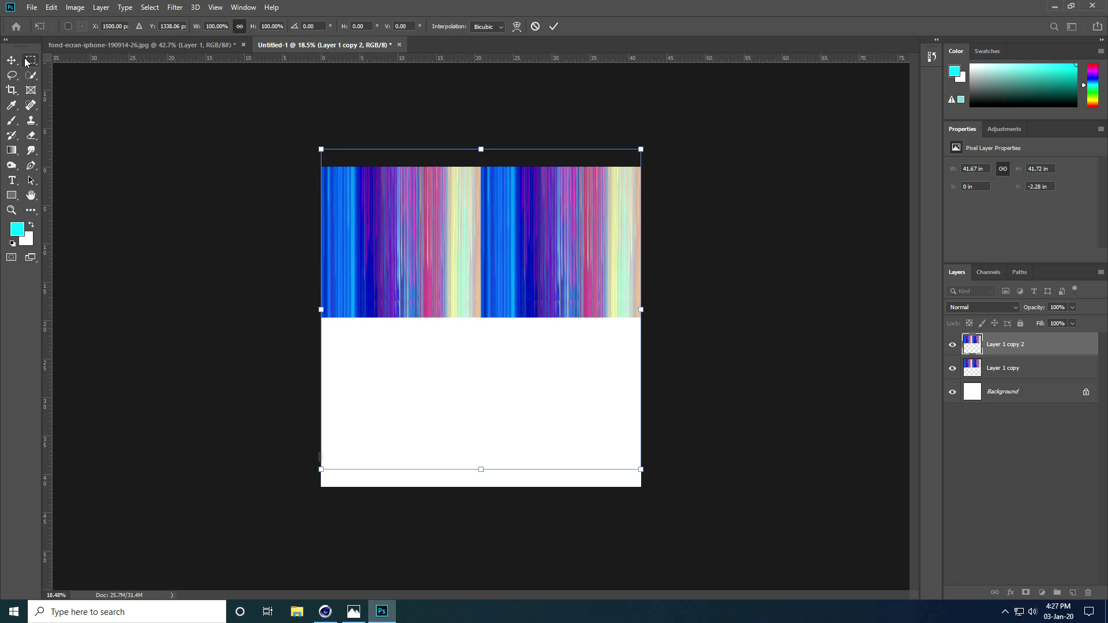
key("Return")
- Cut the stray pixels from the duplicate's lower area and move its stripes back to the canvas's top edge
left_click_drag(320, 375, 798, 544)
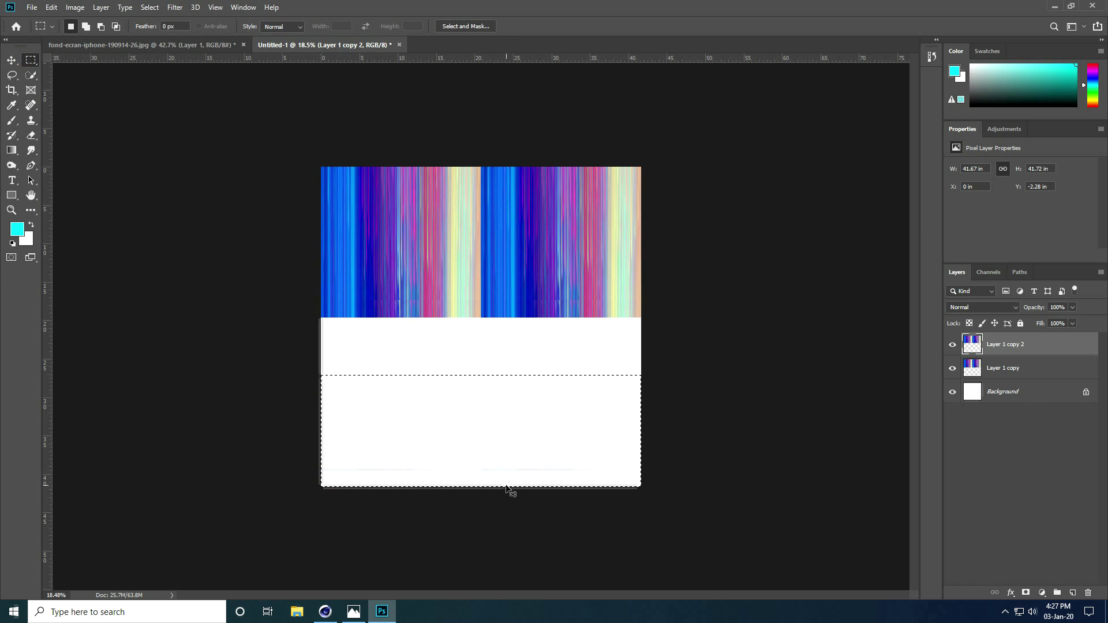
key("ctrl+s")
key("Escape")
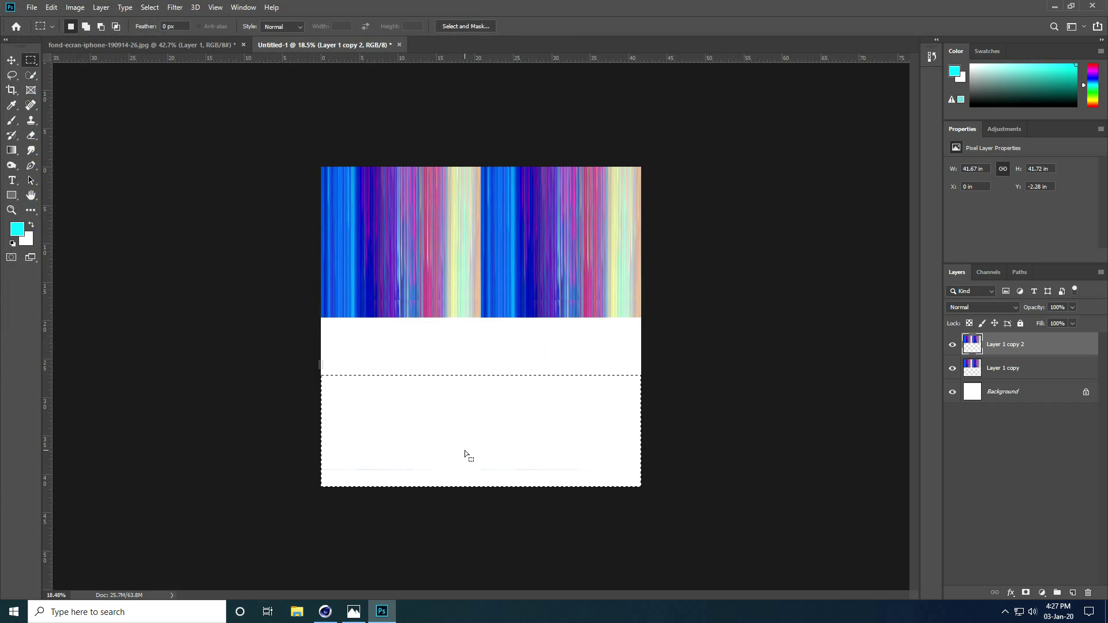
key("ctrl+x")
key("v")
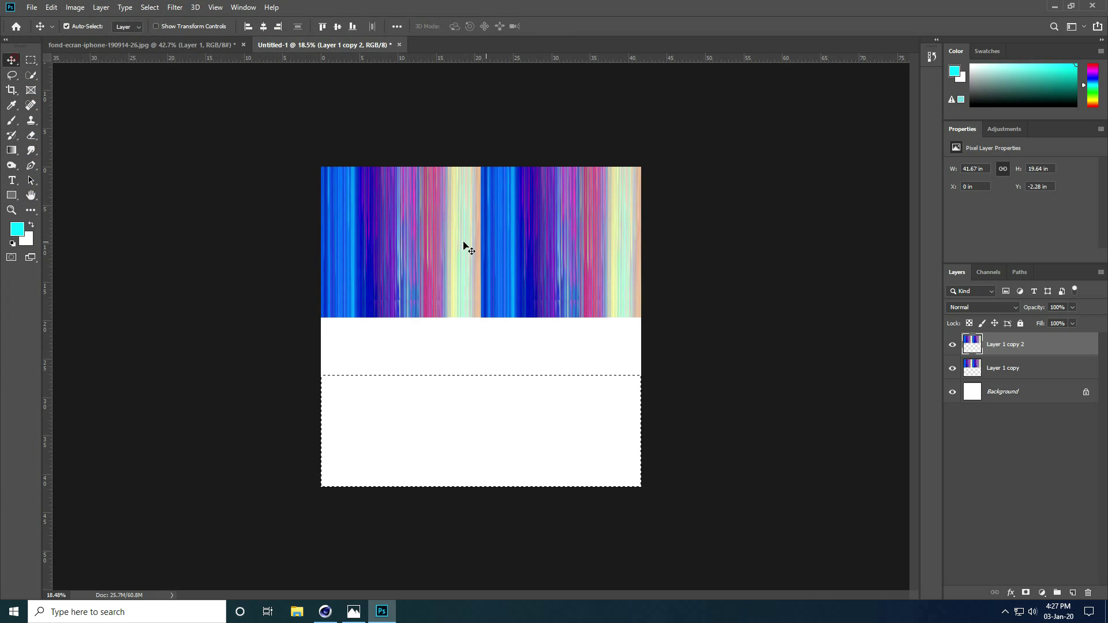
left_click_drag(483, 243, 487, 264)
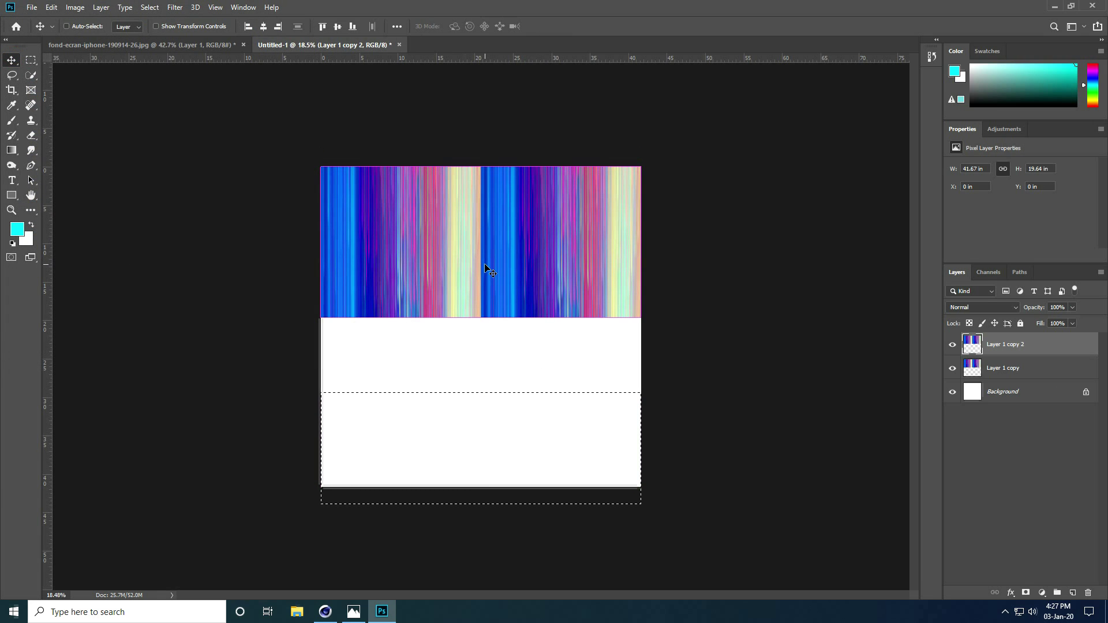
key("ctrl+d")
- Mirror the duplicated stripes downward and stretch them to about 22.06 in high to fill the canvas's white lower part
key("ctrl+t")
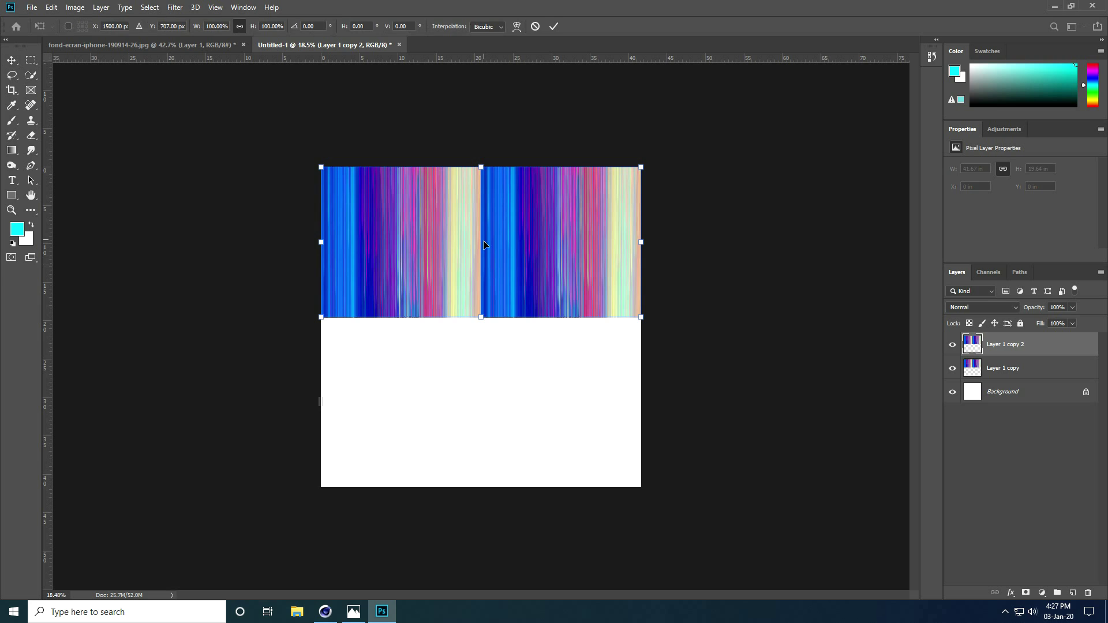
left_click_drag(483, 168, 492, 492)
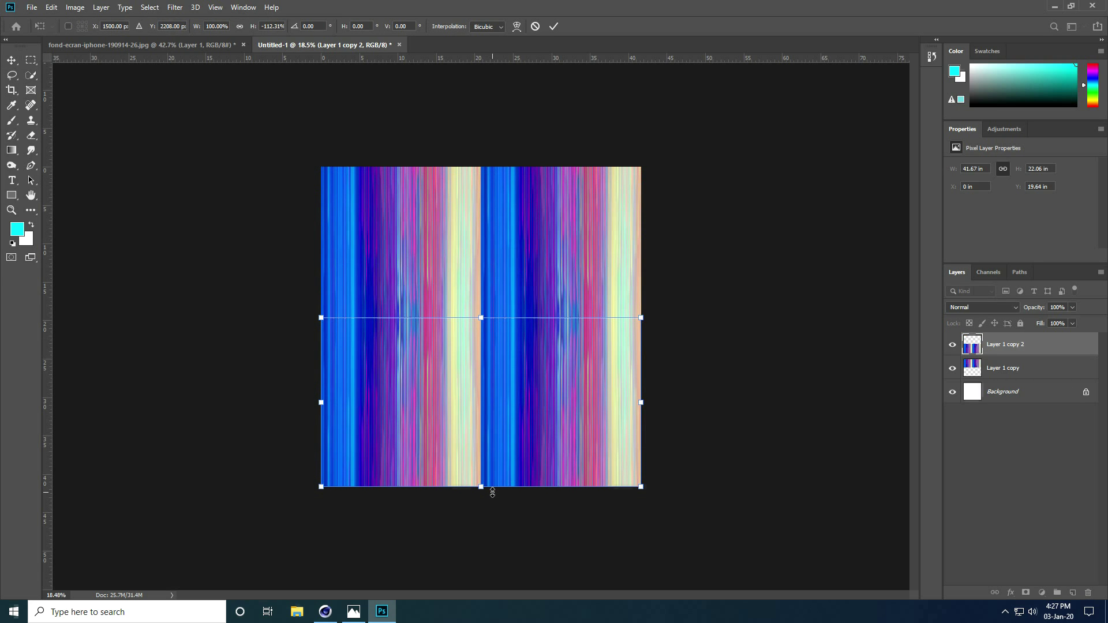
key("Return")
- Nudge the mirrored lower stripes up slightly to close the white seam, and check the whole texture
scroll(475, 371, "up", 5, "alt")
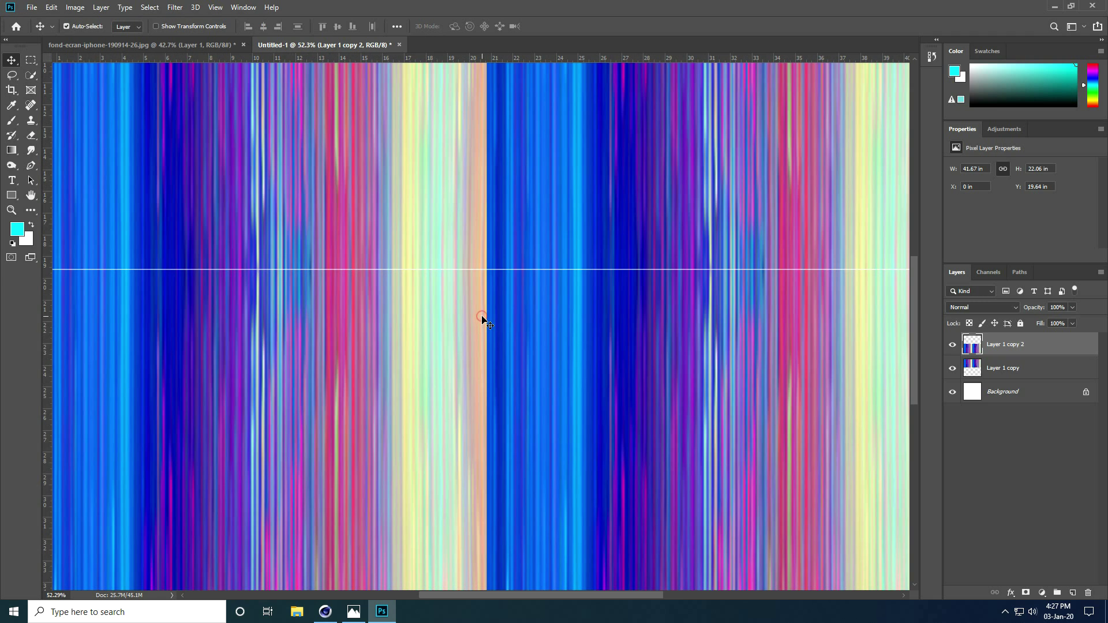
left_click_drag(481, 319, 482, 318)
scroll(440, 330, "down", 3, "alt")
scroll(451, 314, "down", 2, "alt")
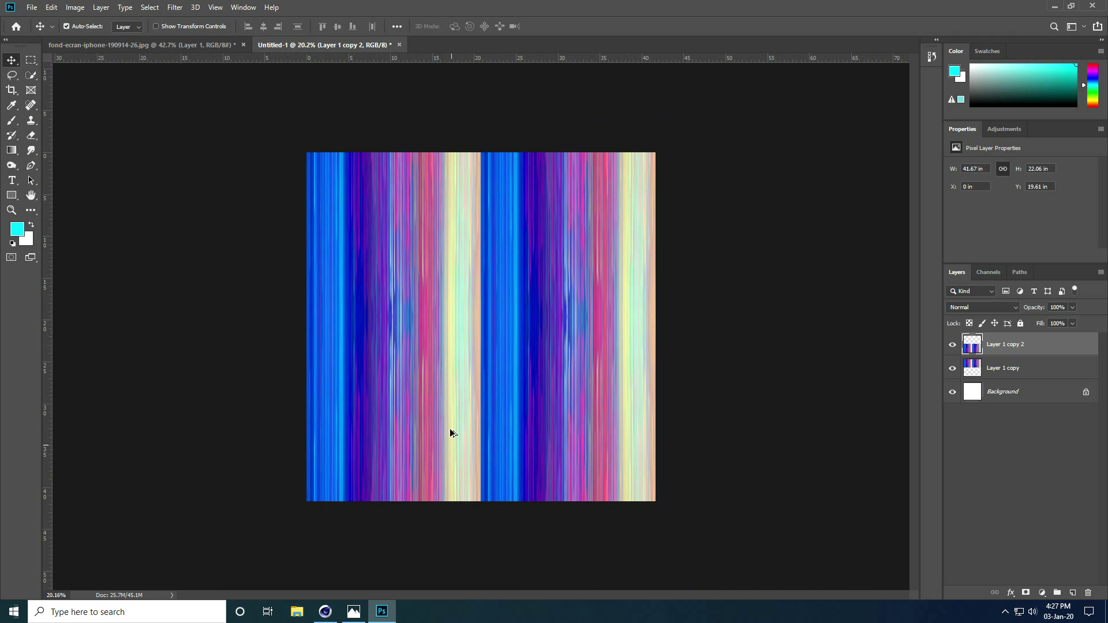
scroll(461, 485, "up", 4, "alt")
scroll(462, 484, "up", 2)
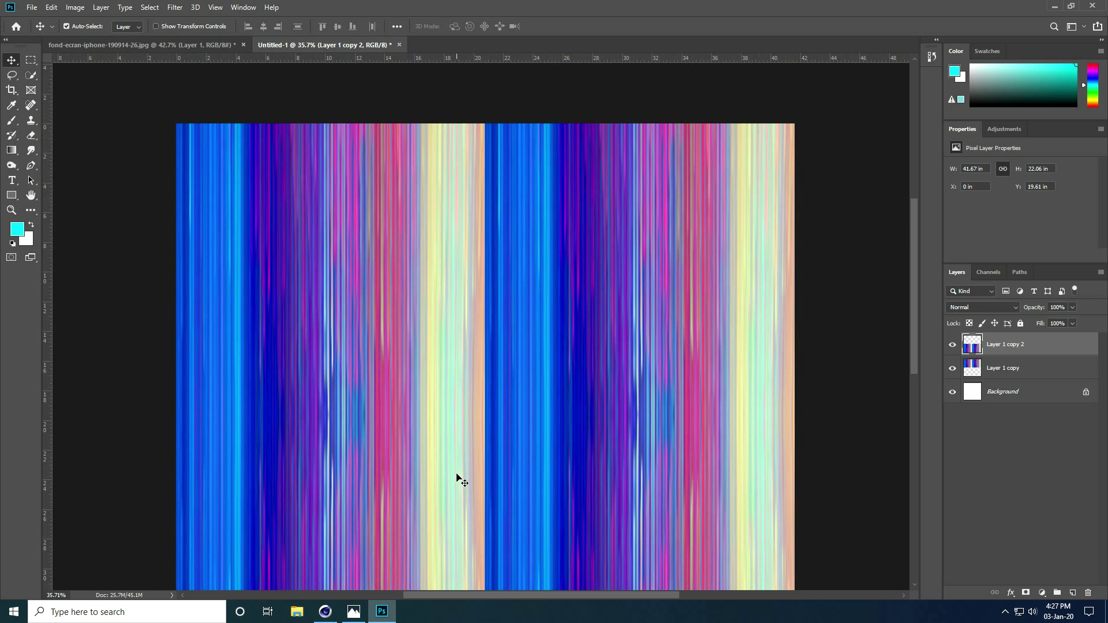
scroll(450, 227, "down", 7)
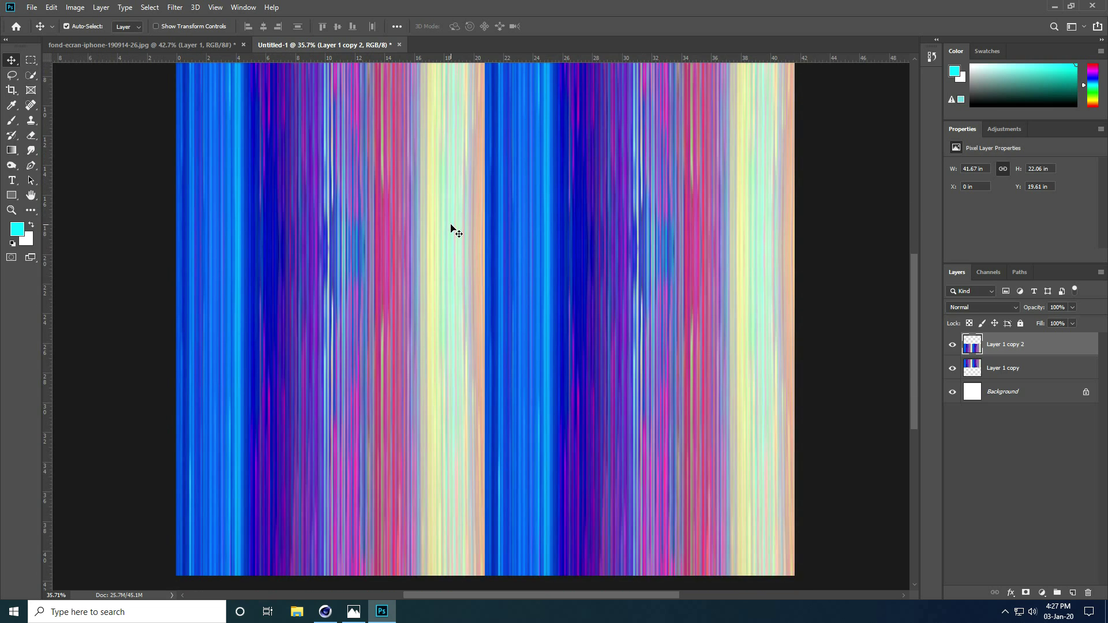
- Merge the two stripe layers, Layer 1 copy and Layer 1 copy 2, into a single layer
scroll(475, 427, "up", 5)
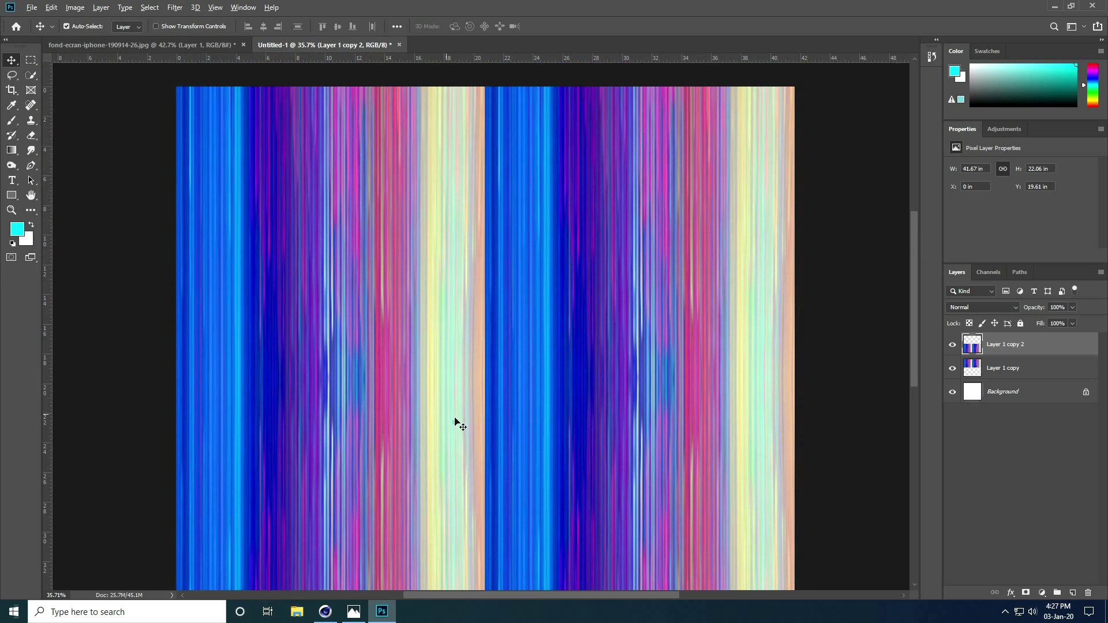
scroll(455, 423, "down", 2, "alt")
left_click(1008, 371)
left_click(1008, 353, "shift")
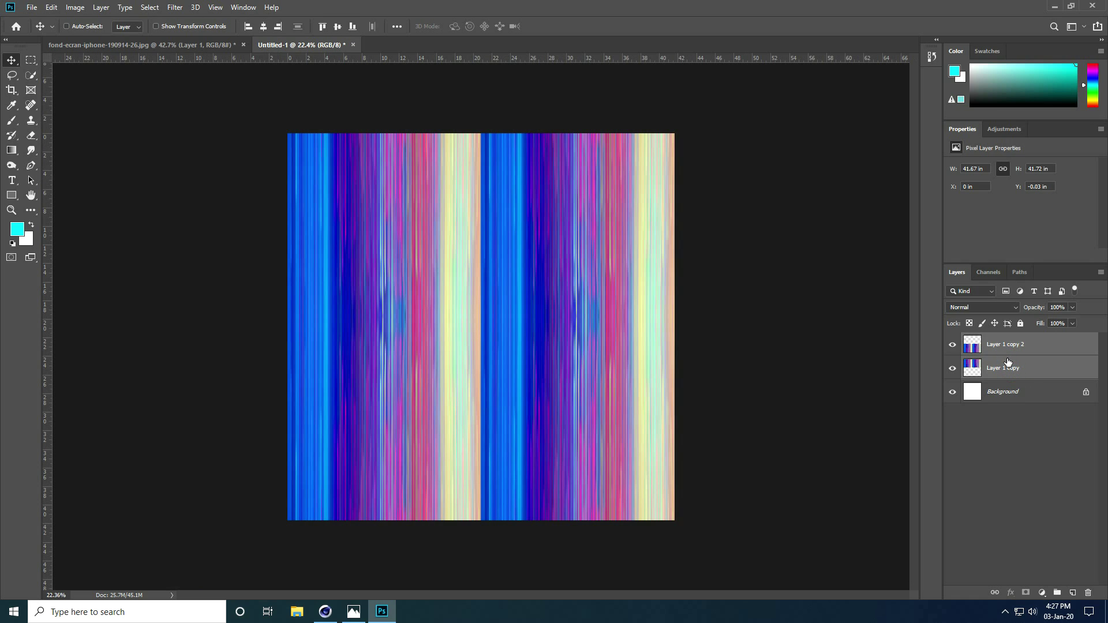
key("ctrl+e")
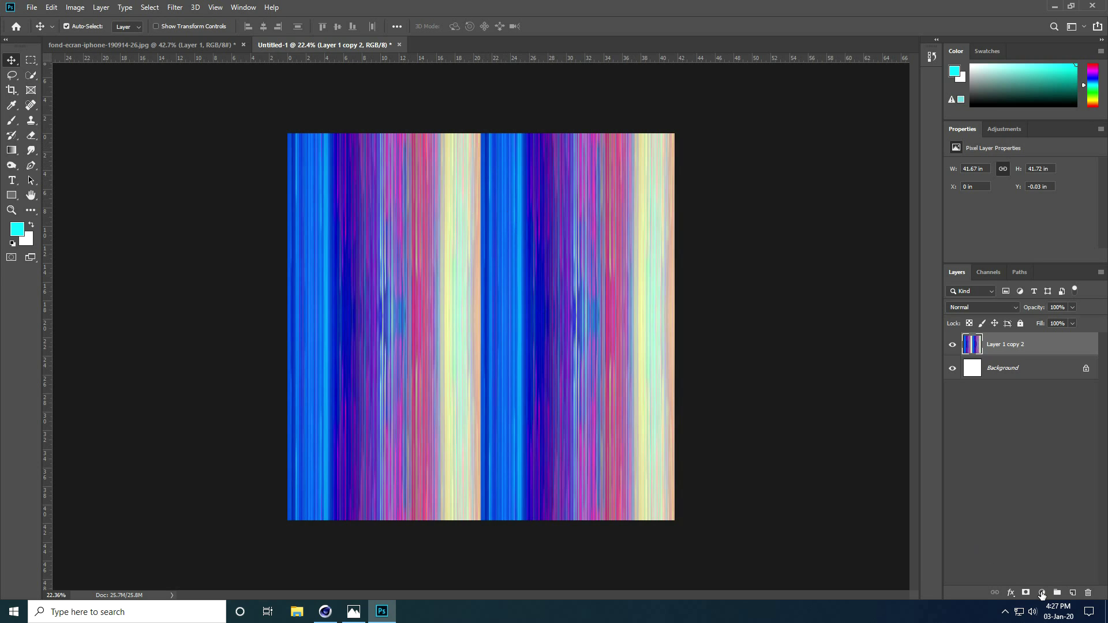
- Add a Levels adjustment layer above the merged stripes and enlarge its properties area to expose all the level controls
left_click(1042, 593)
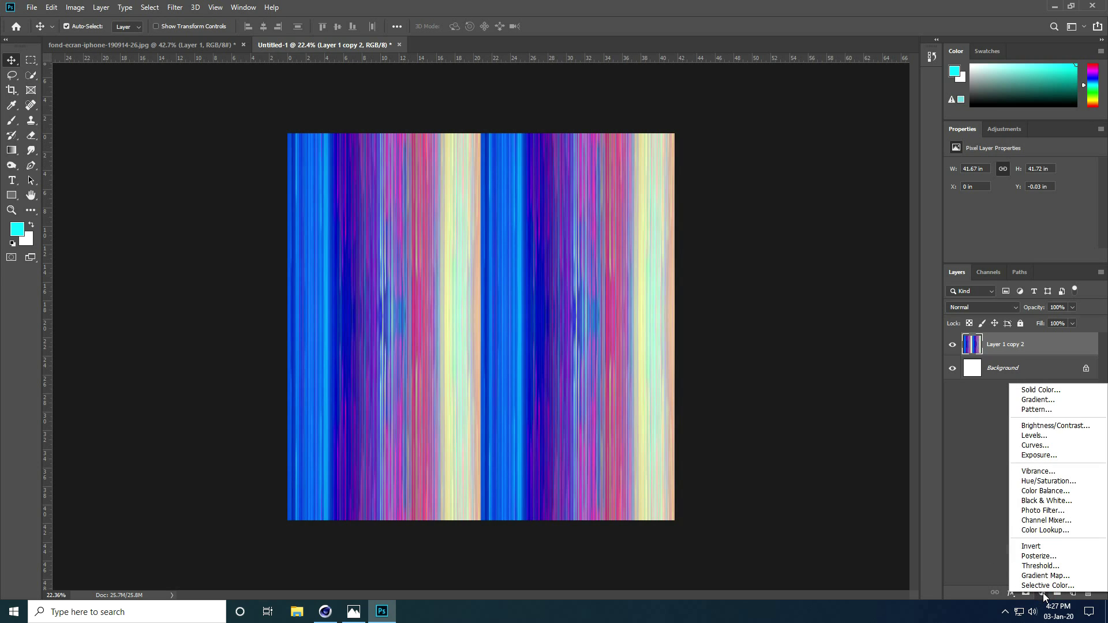
left_click(1034, 435)
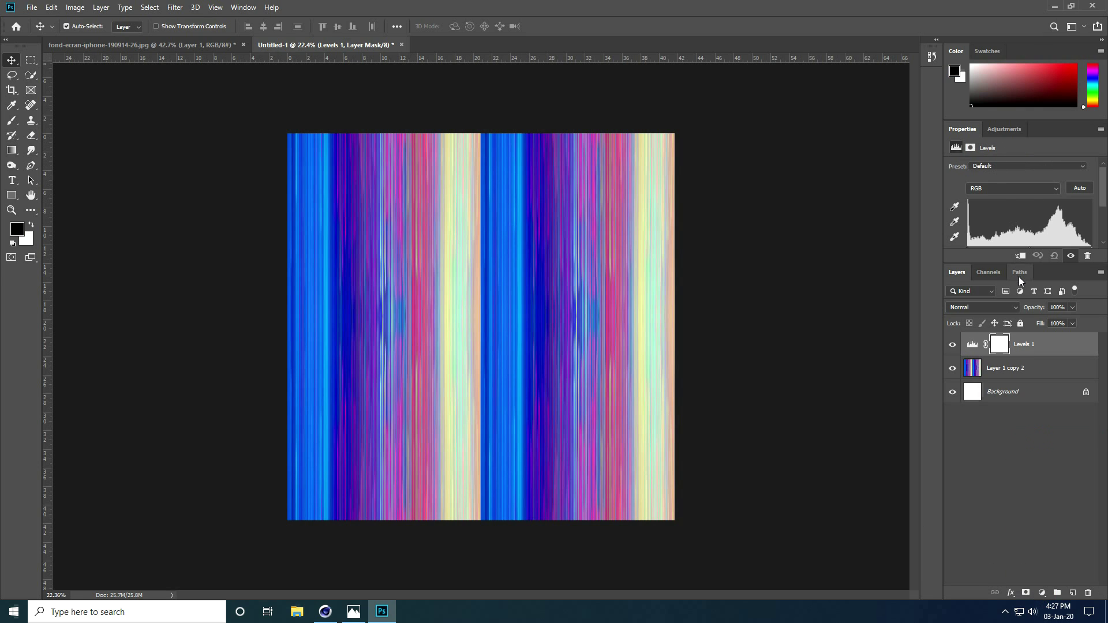
left_click_drag(1038, 263, 1037, 321)
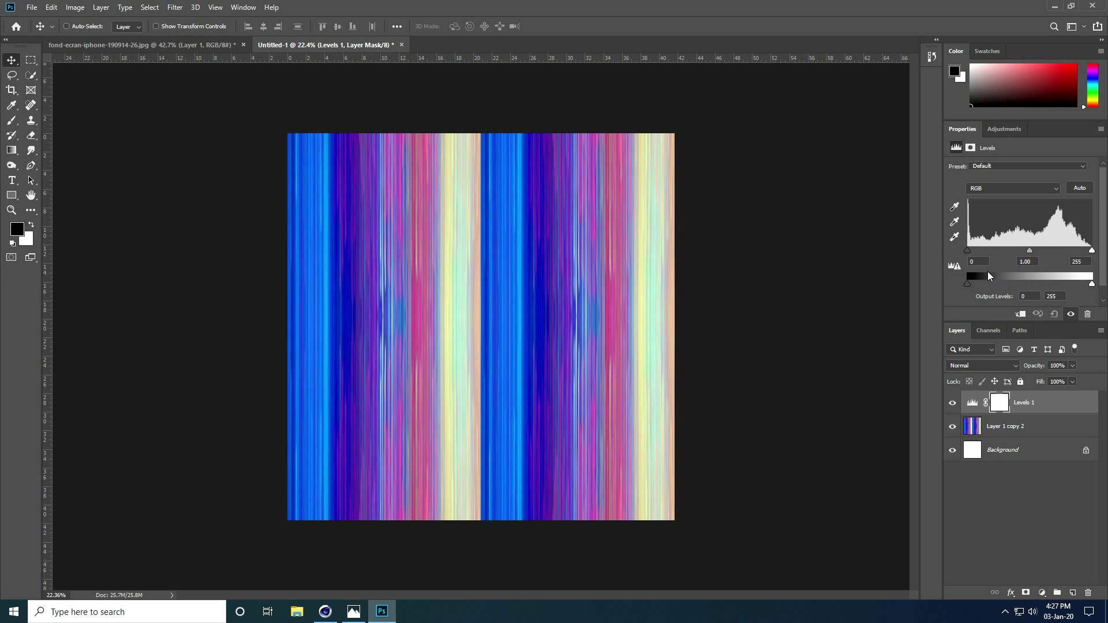
key("ctrl+l")
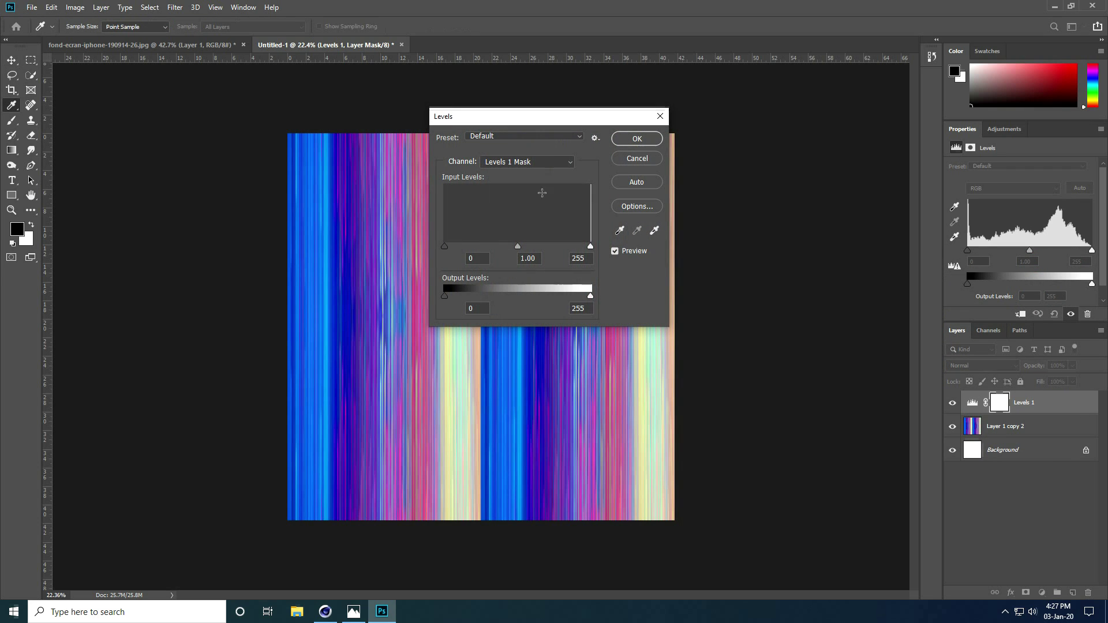
left_click_drag(545, 122, 807, 116)
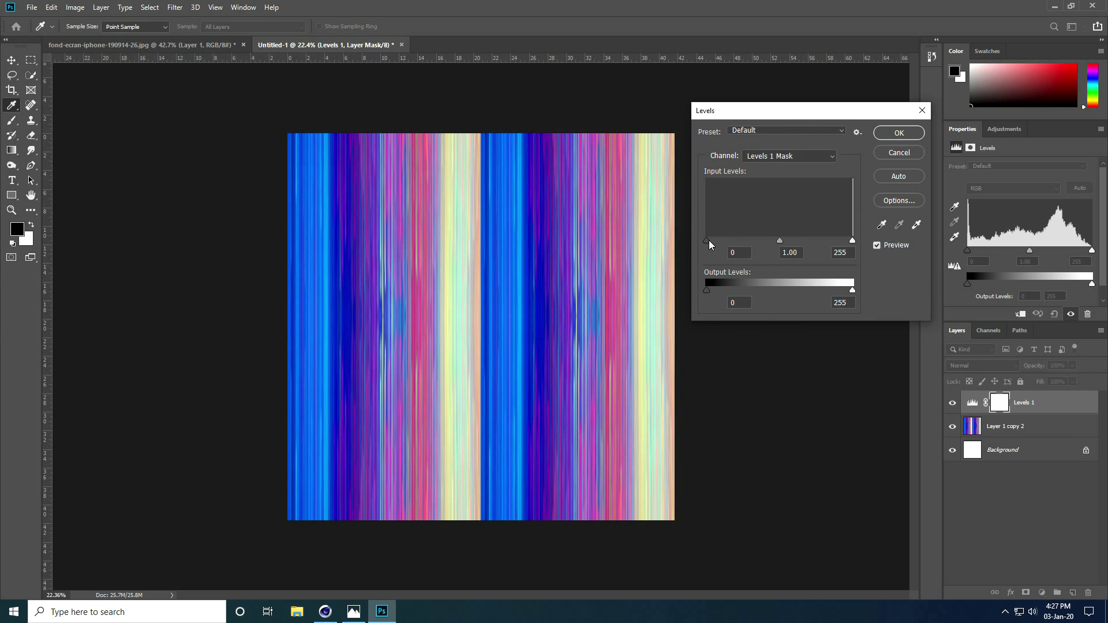
left_click_drag(709, 240, 760, 240)
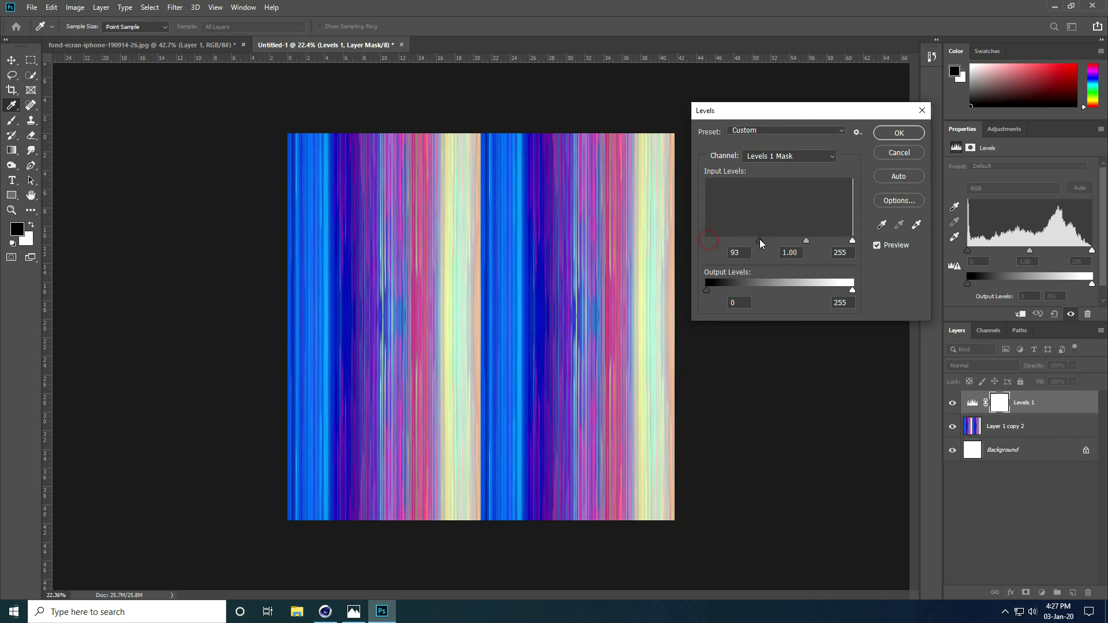
left_click(907, 155)
- Raise the Levels adjustment's black input level to 20 to deepen the stripes' dark tones
left_click_drag(966, 249, 976, 252)
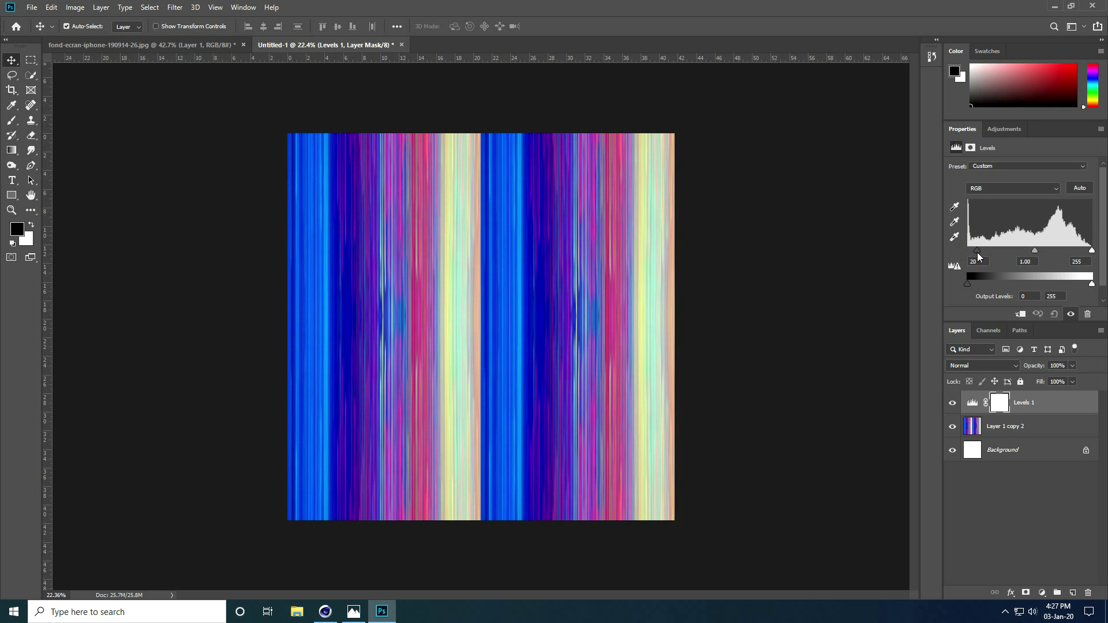
mouse_move(1037, 250)
left_mouse_down()
mouse_move(1026, 250)
mouse_move(1038, 252)
left_mouse_up()
scroll(420, 504, "up", 1, "alt")
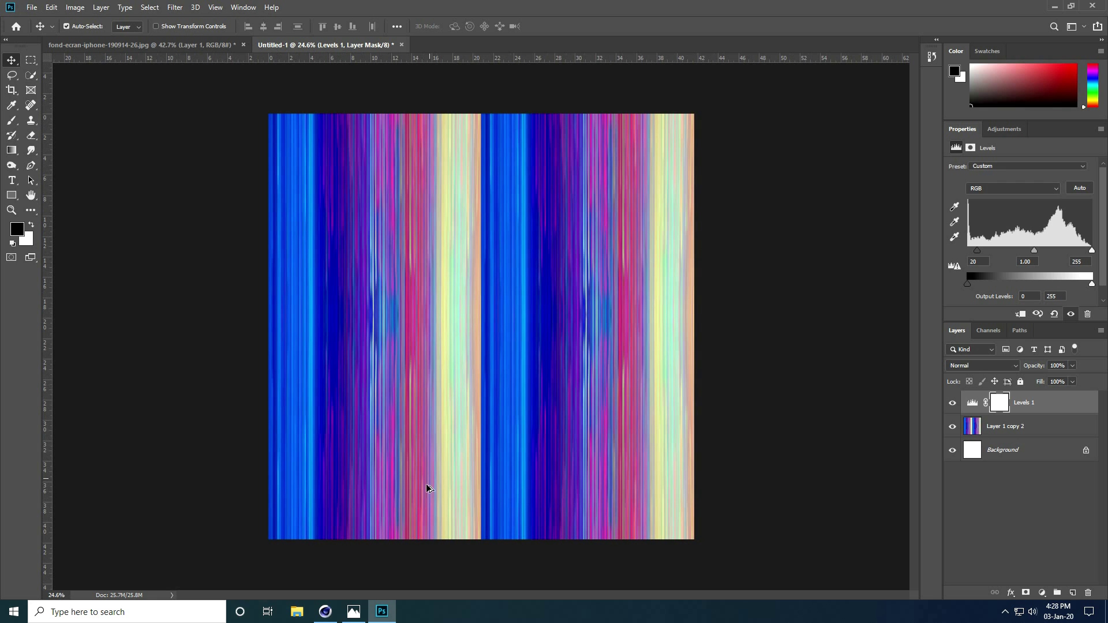
- Save the layered texture as the Photoshop file Untitled-1 in a new folder on the Desktop, keeping the default folder name
left_click(32, 7)
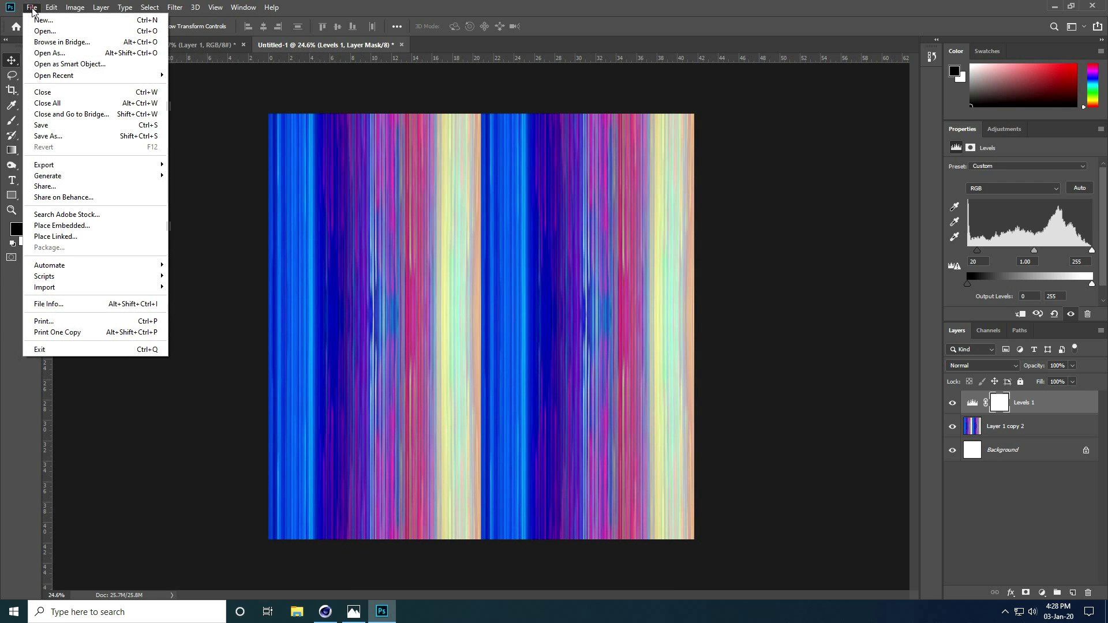
left_click(43, 124)
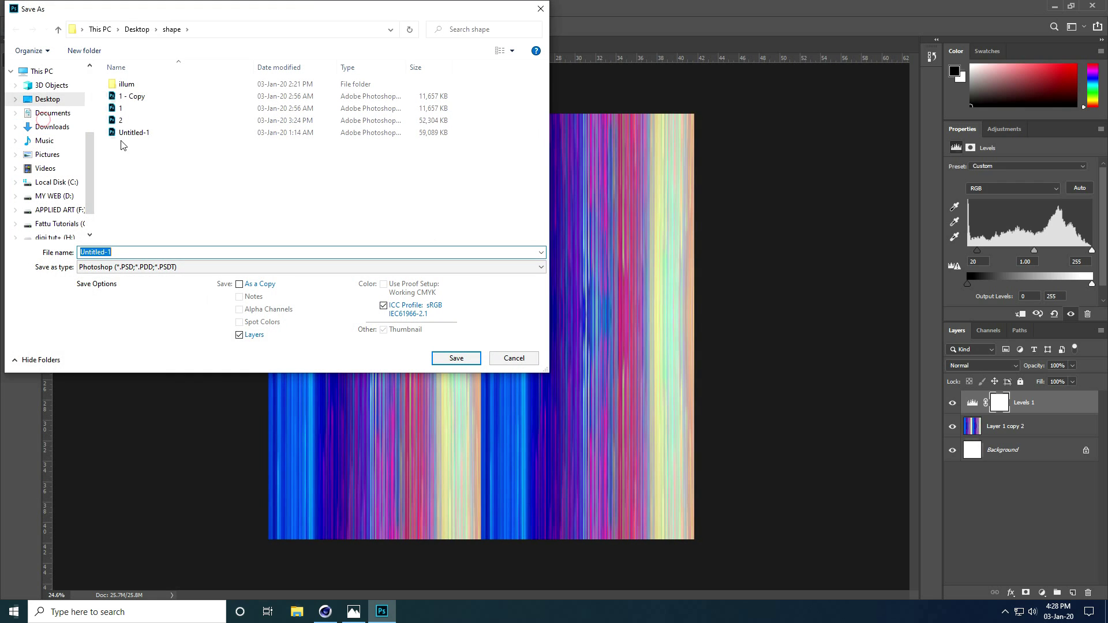
left_click(52, 101)
scroll(425, 210, "down", 1)
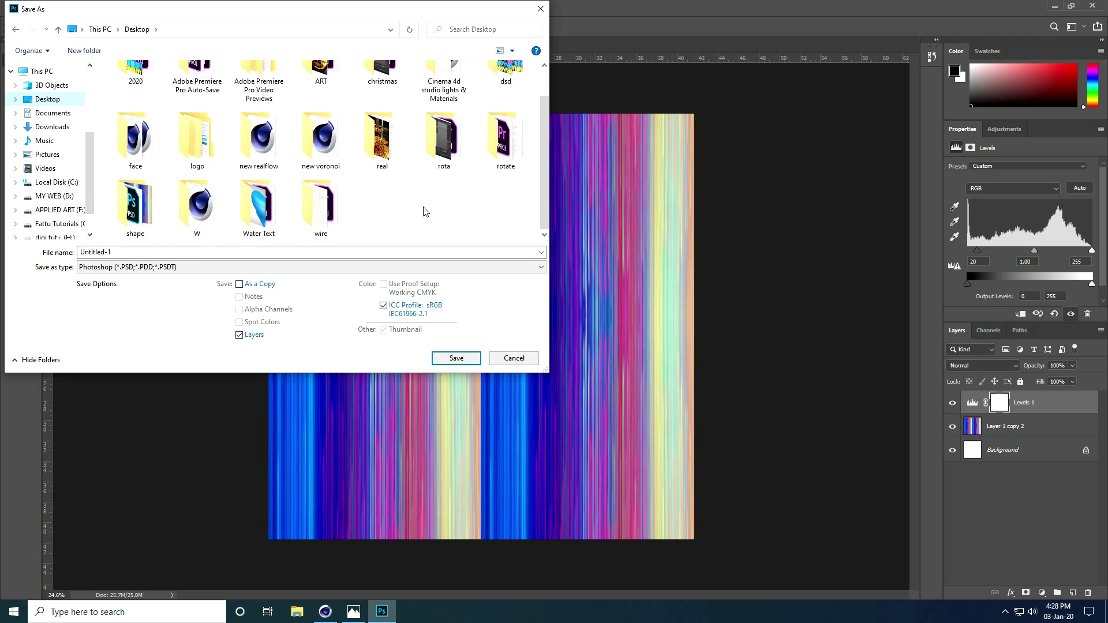
right_click(359, 187)
mouse_move(391, 314)
left_click(508, 310)
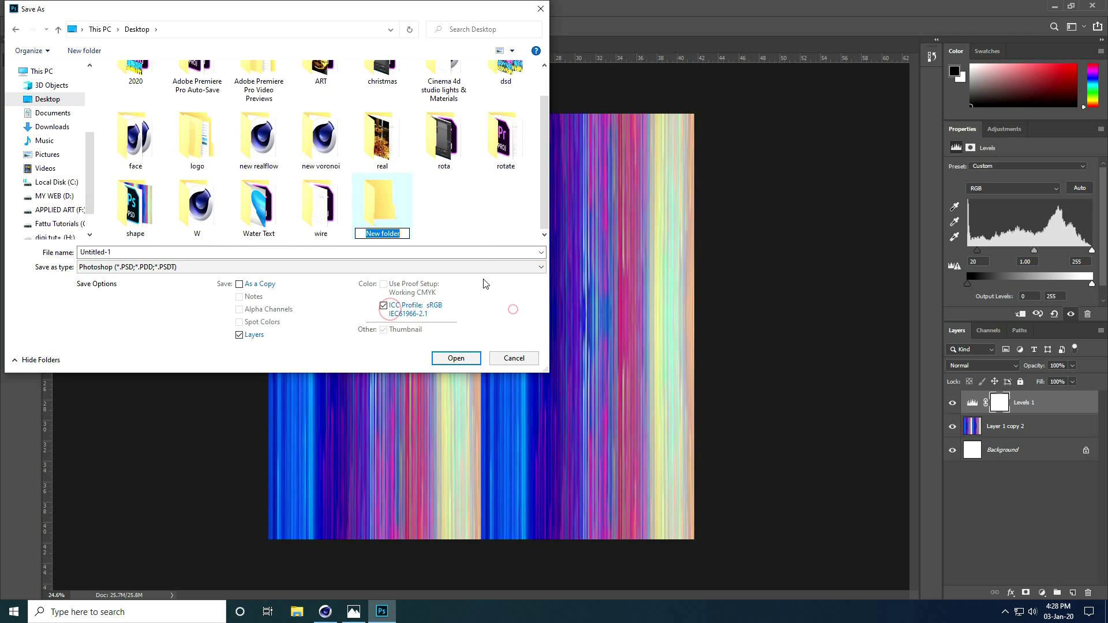
double_click(385, 212)
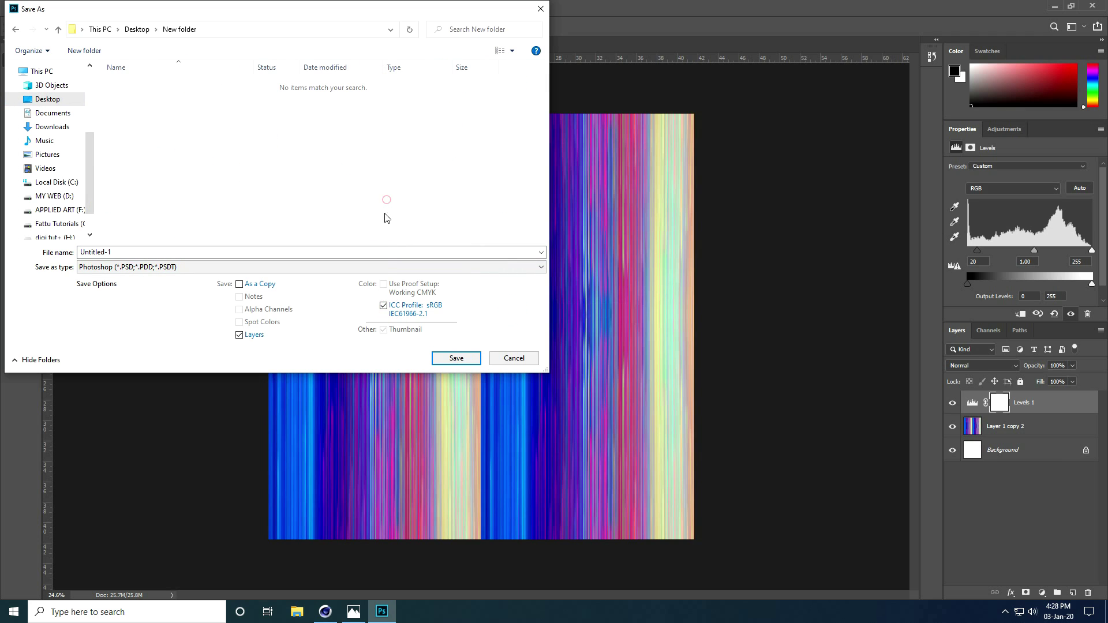
left_click(455, 359)
left_click(681, 174)
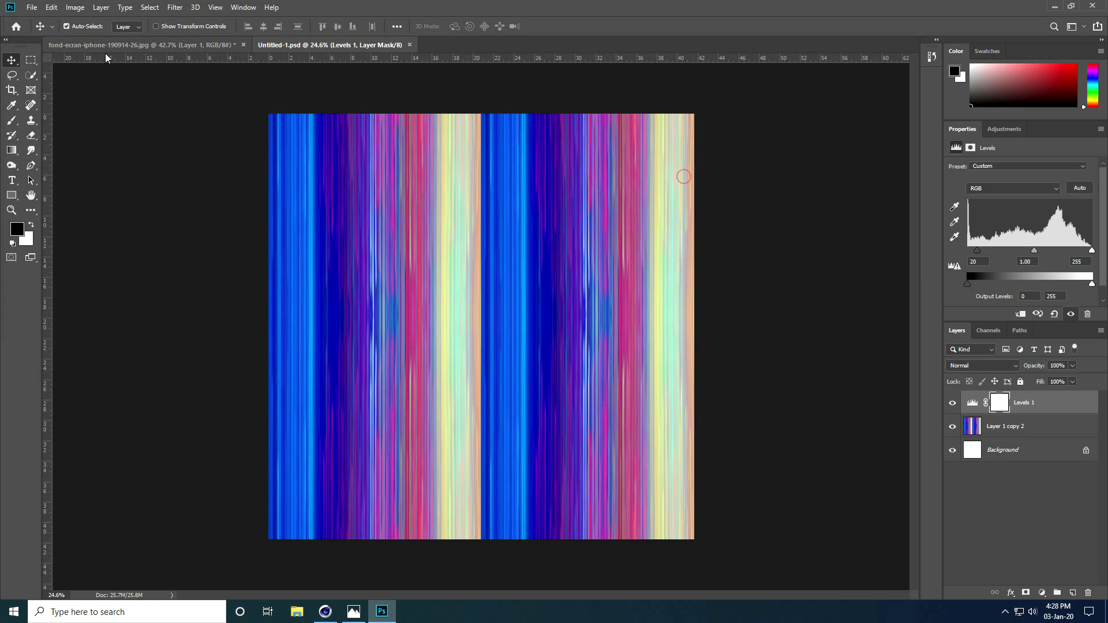
- Save a JPEG copy of the texture as Untitled-1 in the same folder, accepting the default JPEG options
left_click(32, 7)
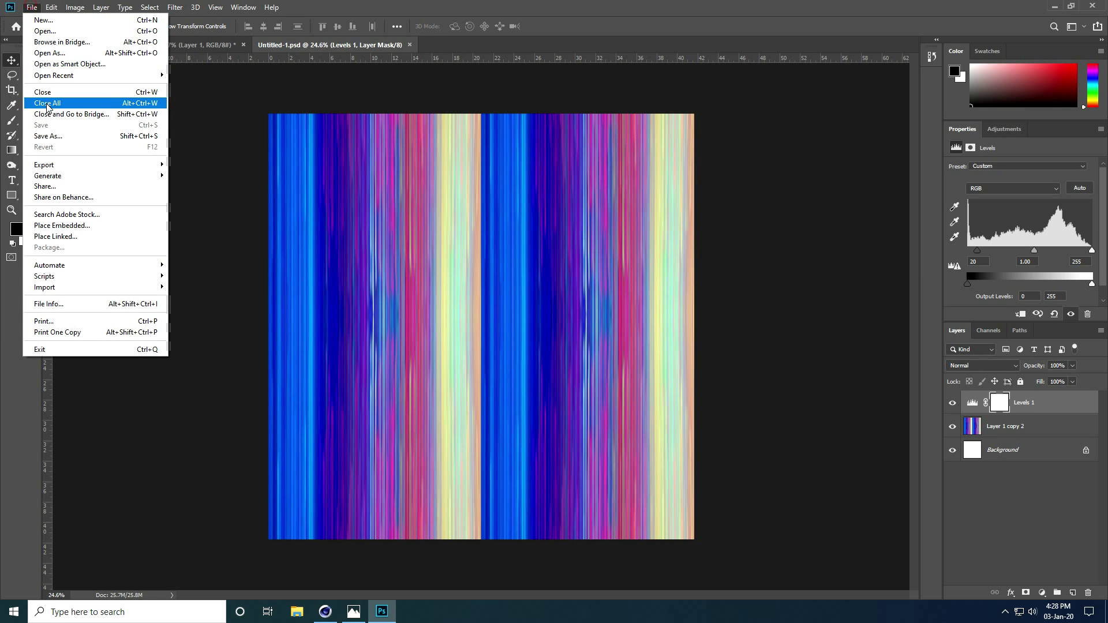
left_click(56, 133)
left_click(176, 269)
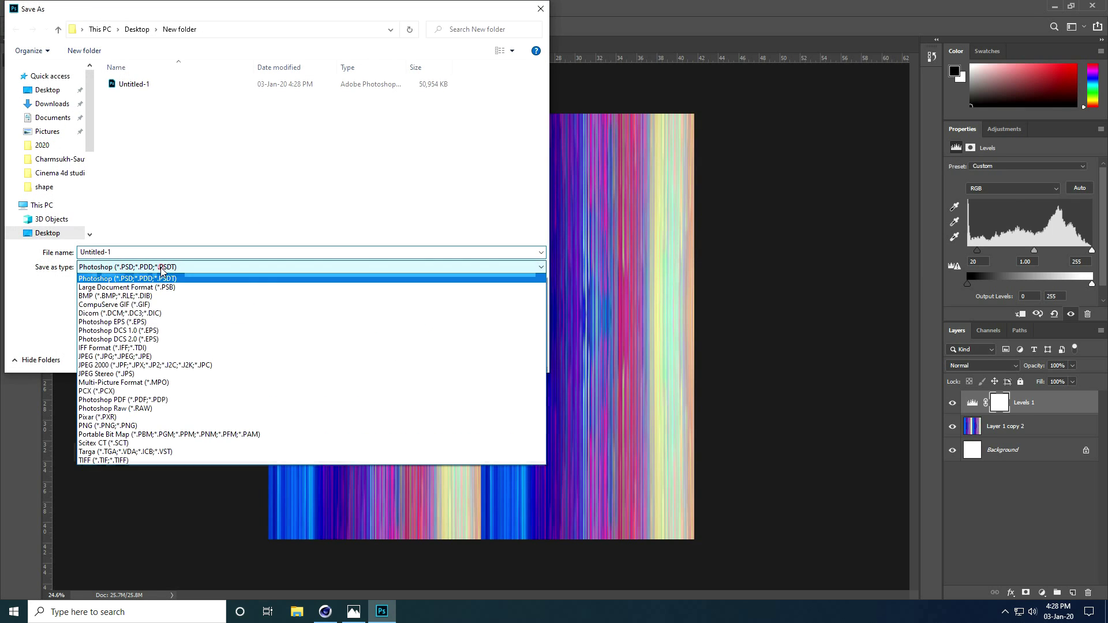
left_click(123, 356)
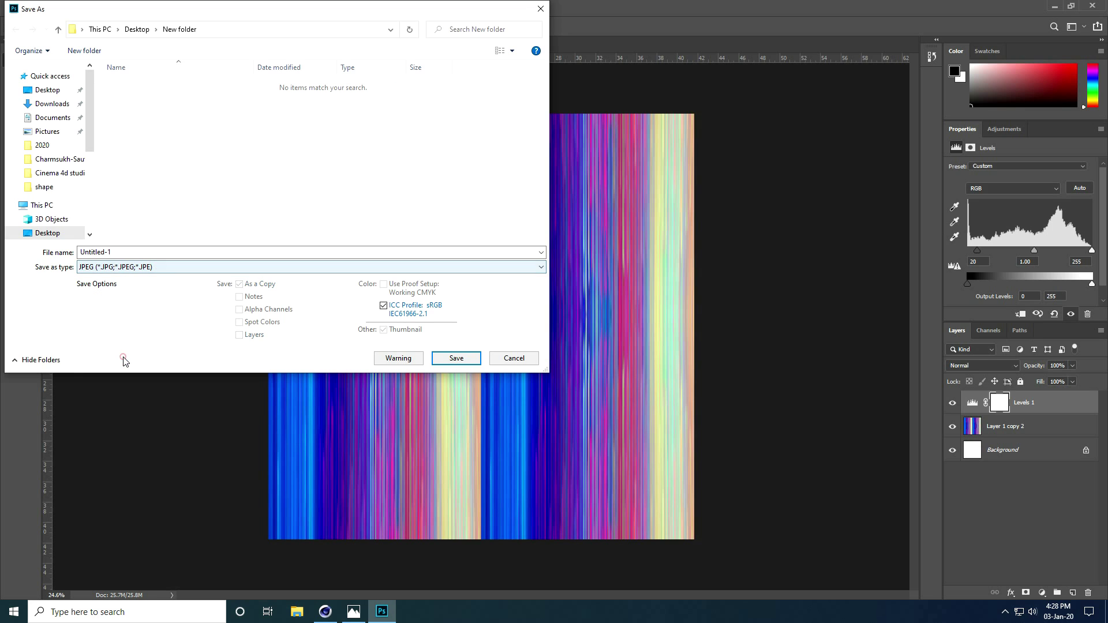
left_click(455, 358)
left_click(610, 152)
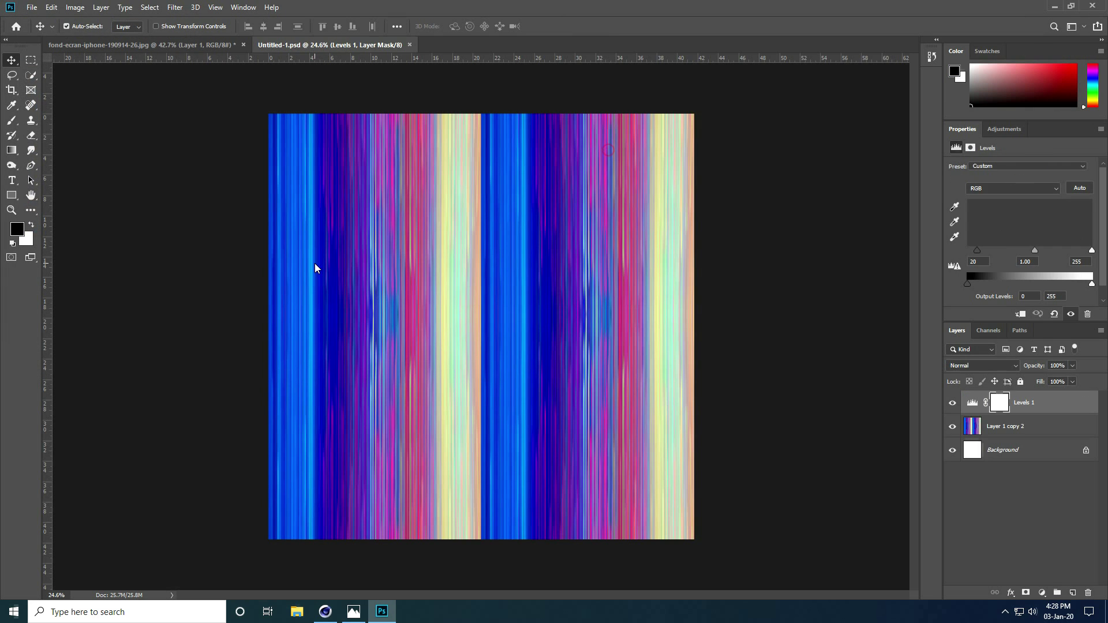
- Switch to File Explorer and open the Desktop folder named New folder that holds the saved texture
left_click(297, 612)
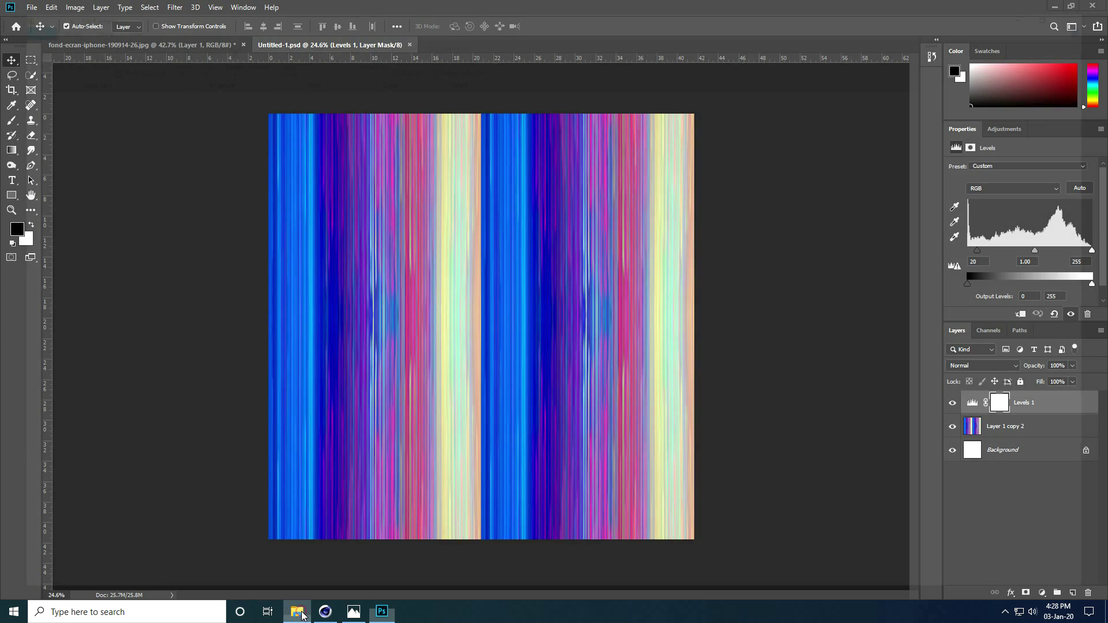
left_click(47, 141)
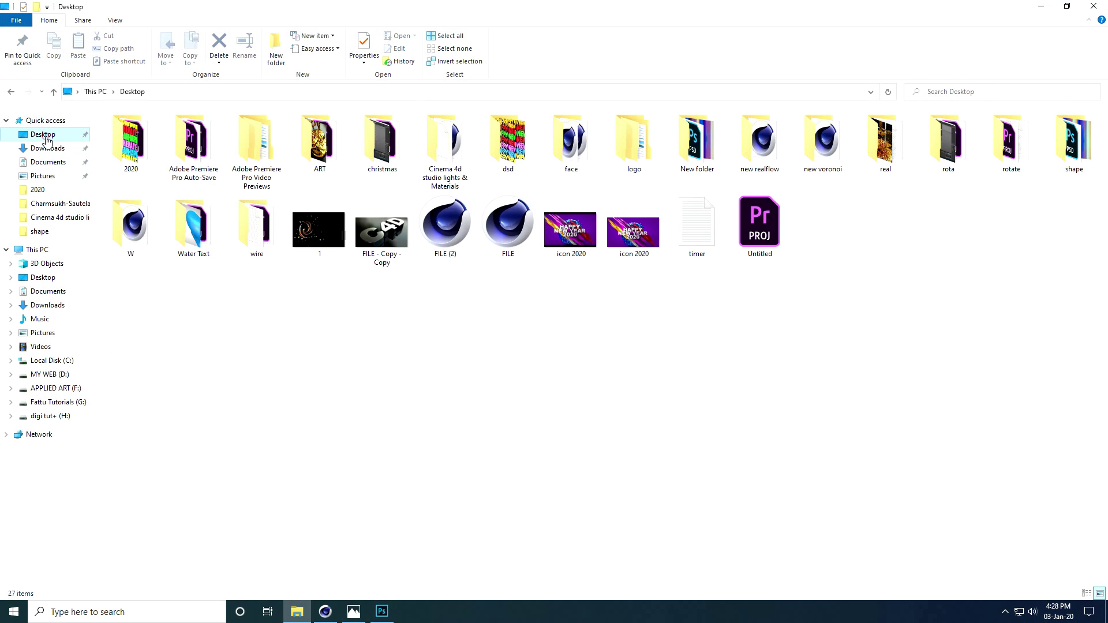
right_click(216, 317)
left_click(240, 359)
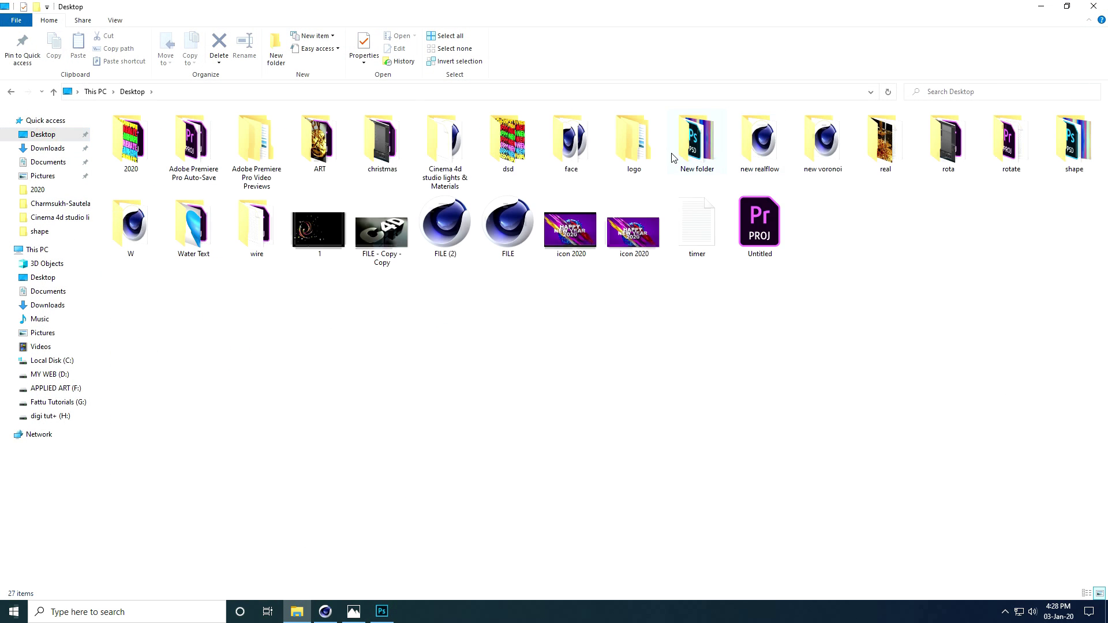
double_click(694, 152)
- Display the folder's files as large icons and open Untitled-1.jpg to check the exported stripes
left_click(115, 20)
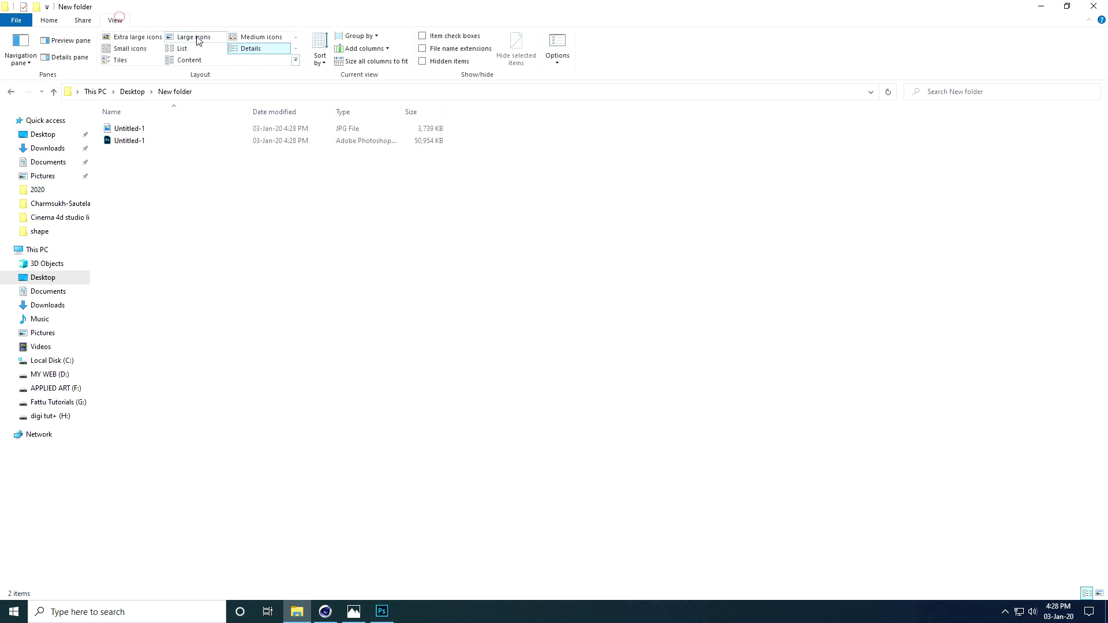
left_click(193, 37)
left_click(129, 150)
double_click(129, 149)
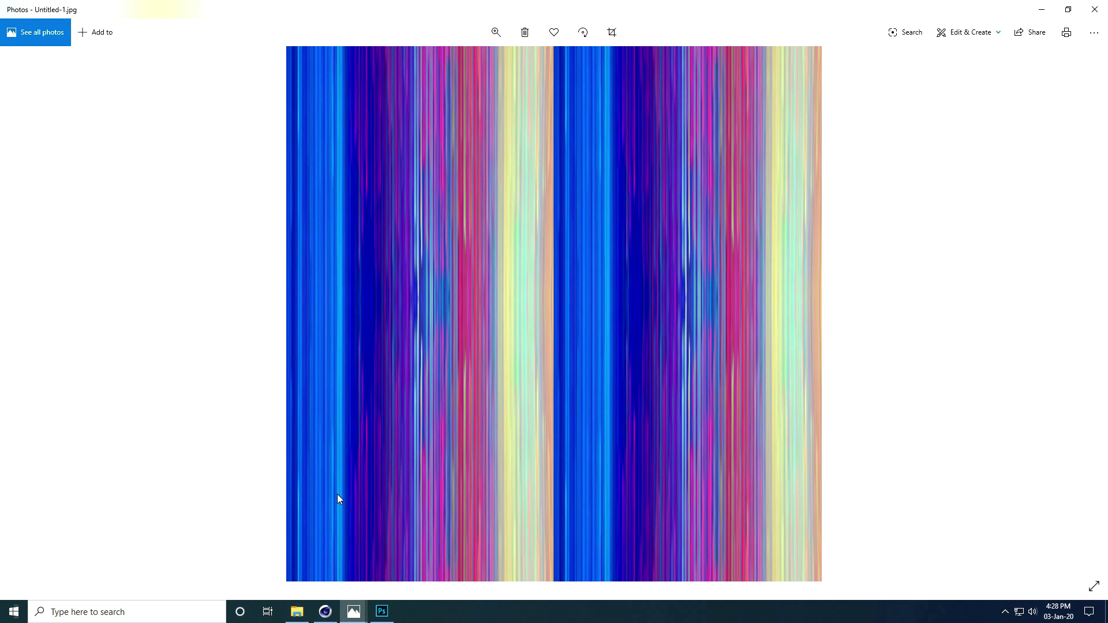
- Switch to Cinema 4D and add a torus to the empty scene
left_click(325, 611)
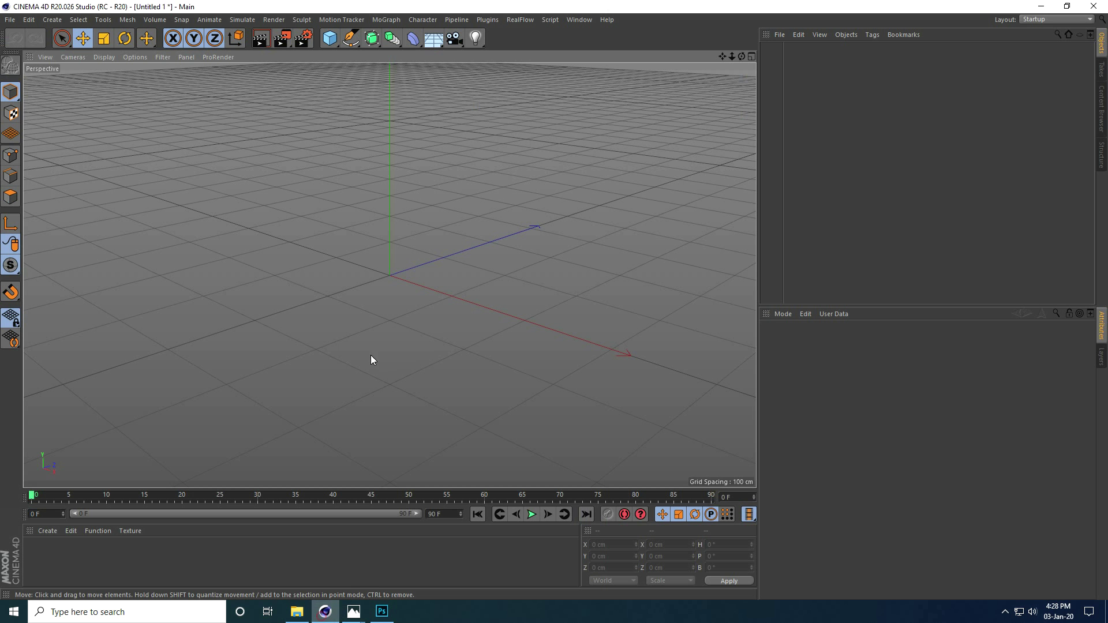
left_click(337, 41)
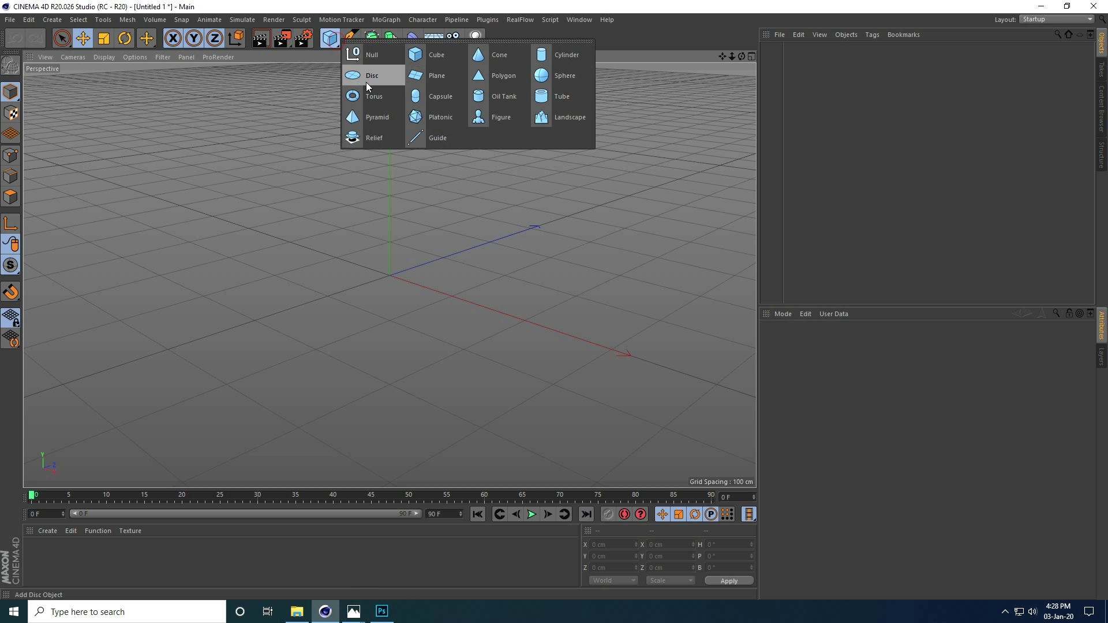
left_click(374, 96)
left_click_drag(334, 319, 363, 339, "alt")
- Set the viewport display to Gouraud Shading (Lines) and increase the torus's pipe radius to 80 cm
left_click(107, 58)
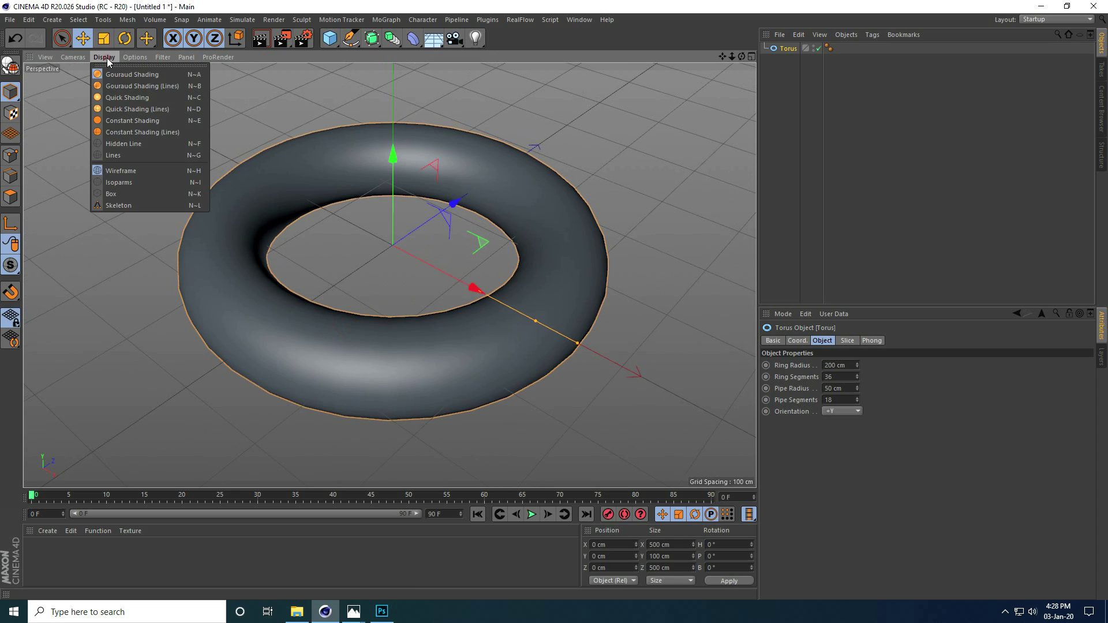
left_click(112, 89)
scroll(318, 220, "up", 1)
scroll(318, 225, "up", 1)
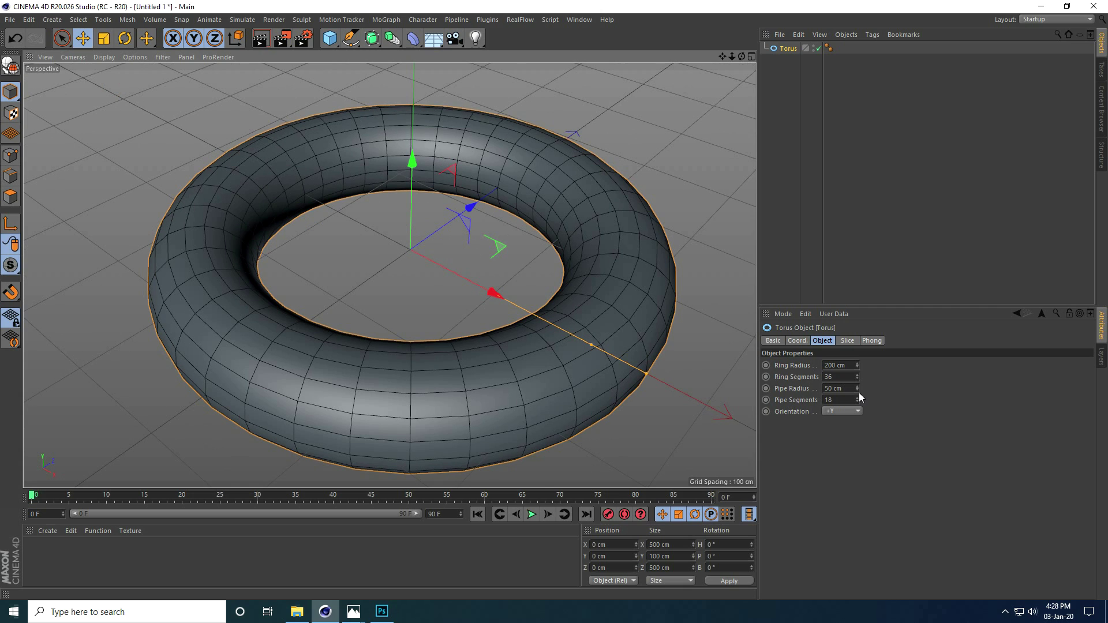
left_click_drag(858, 390, 858, 394)
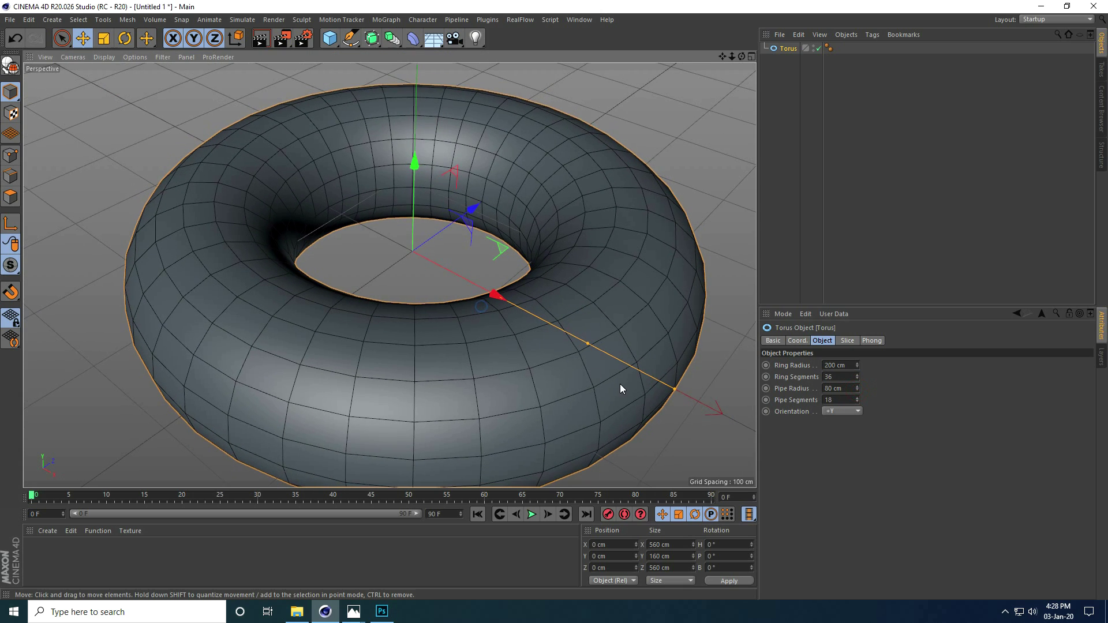
scroll(620, 383, "down", 1)
- Increase the torus's mesh density to 200 ring segments and 150 pipe segments
left_click_drag(858, 376, 857, 375)
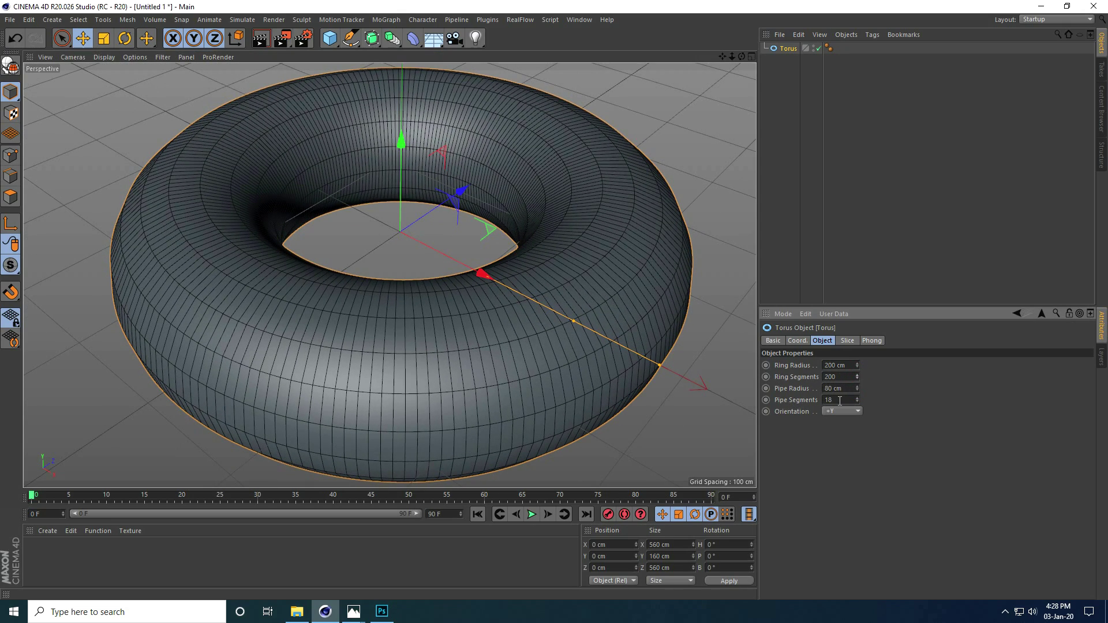
left_click_drag(856, 399, 855, 397)
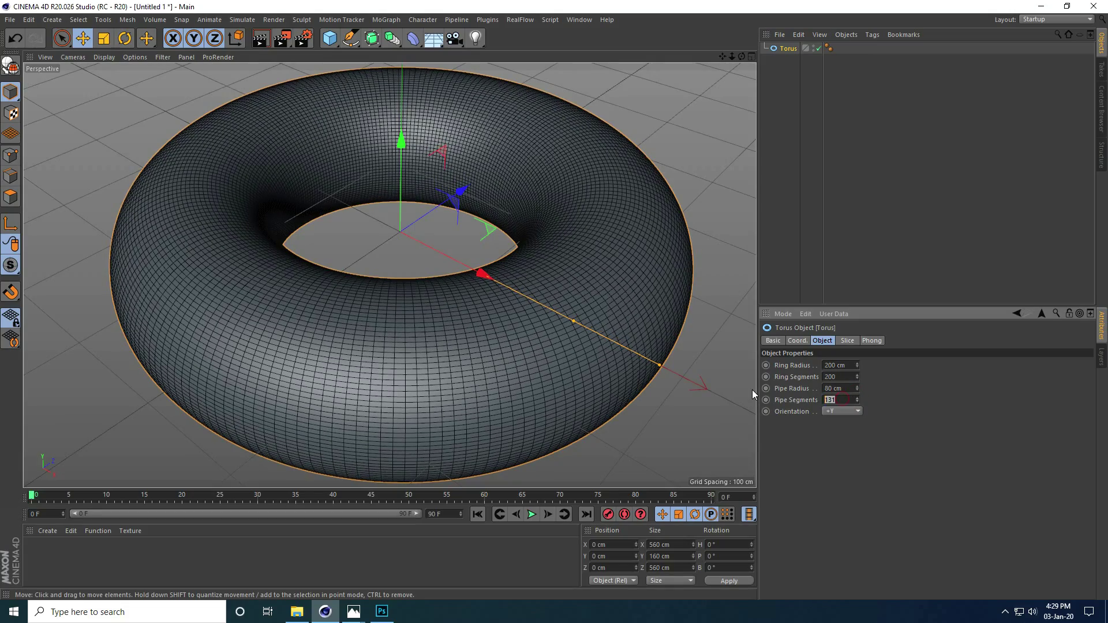
type("150")
key("Return")
scroll(385, 340, "down", 2)
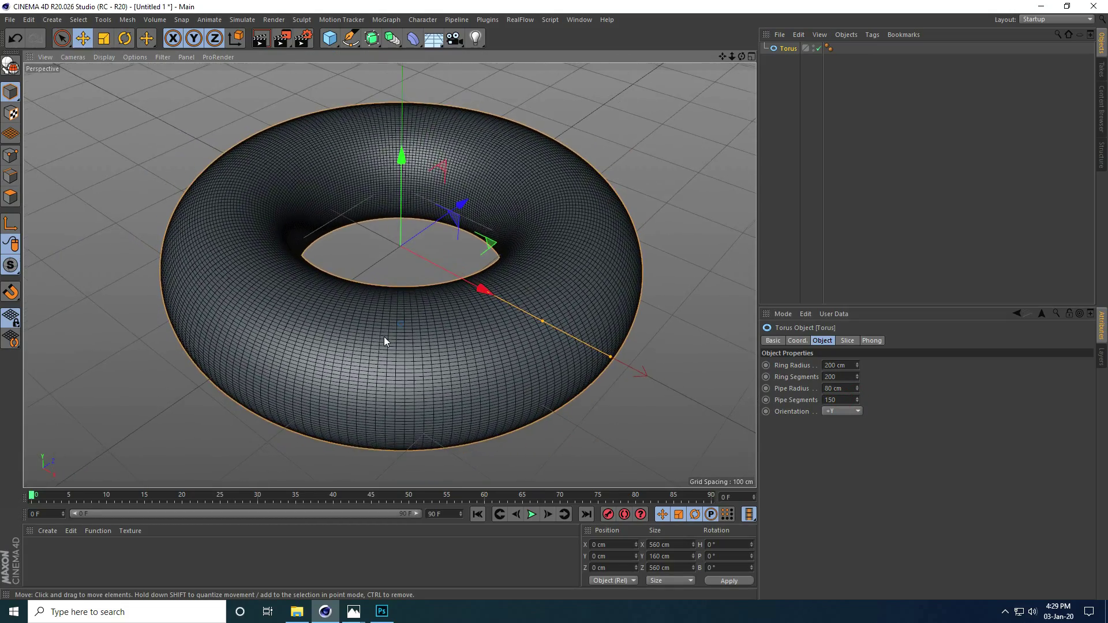
right_click_drag(384, 340, 326, 397, "alt")
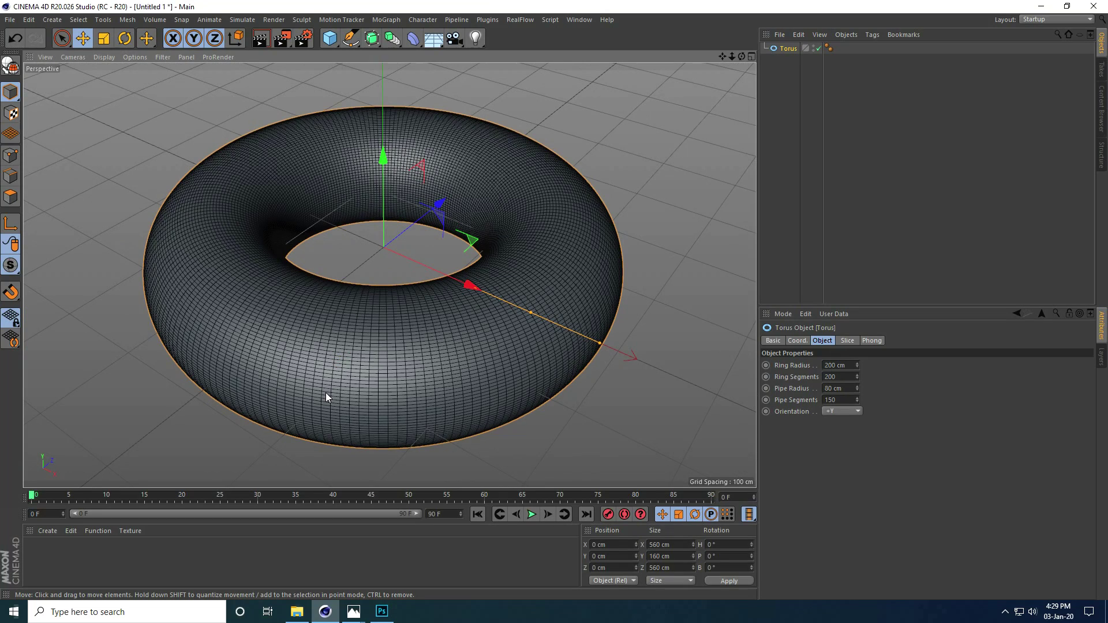
- Create a new material and open it in the Material Editor, placed clear of the material list
double_click(51, 560)
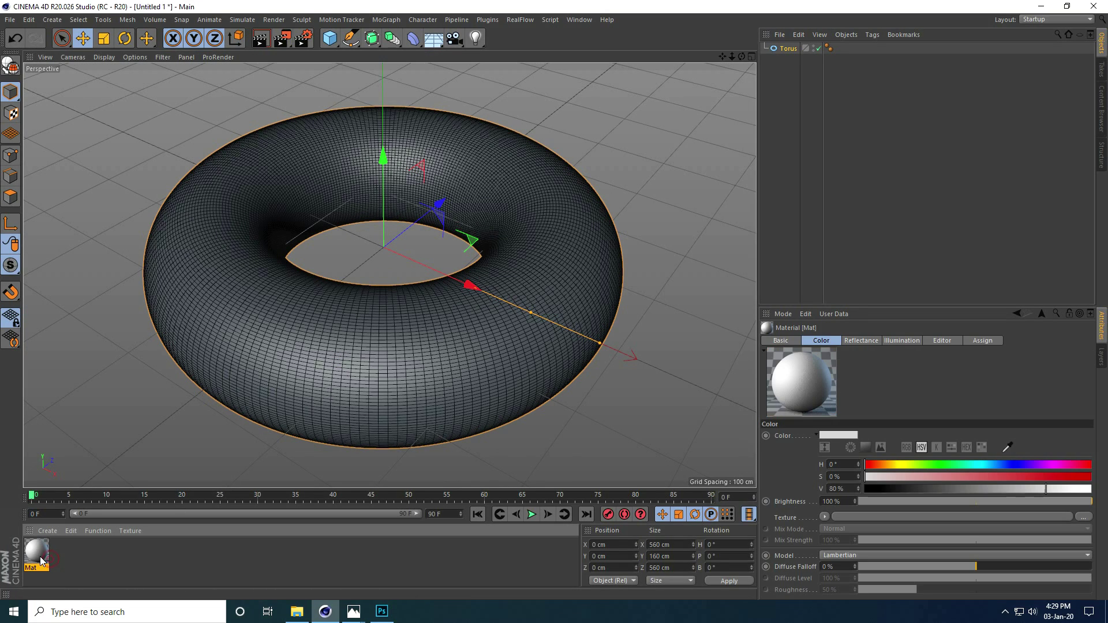
double_click(36, 555)
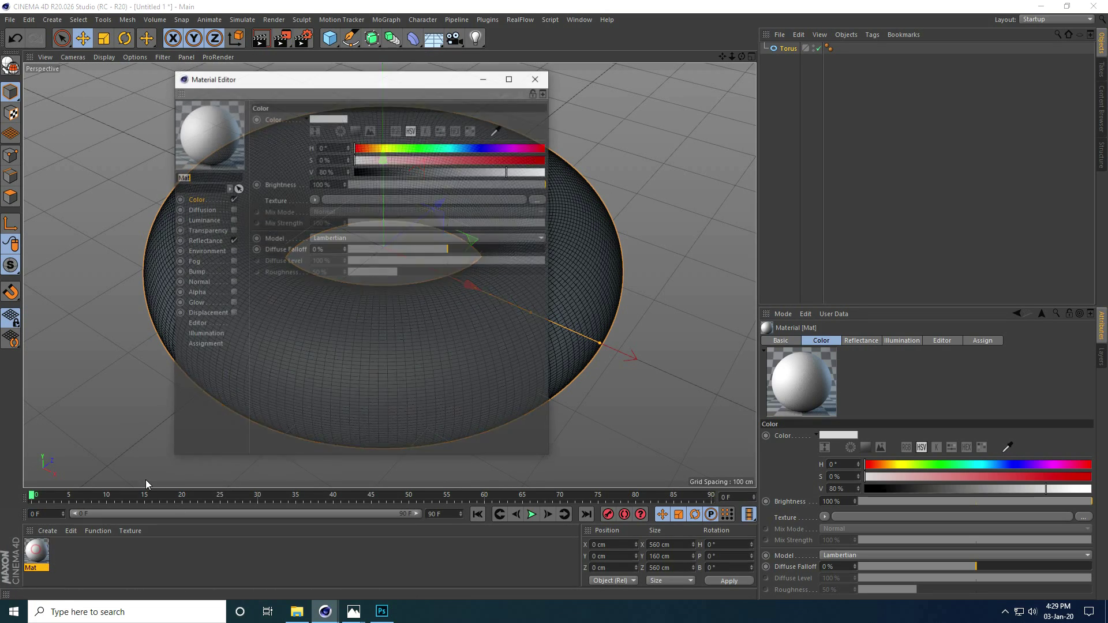
left_click_drag(240, 84, 464, 84)
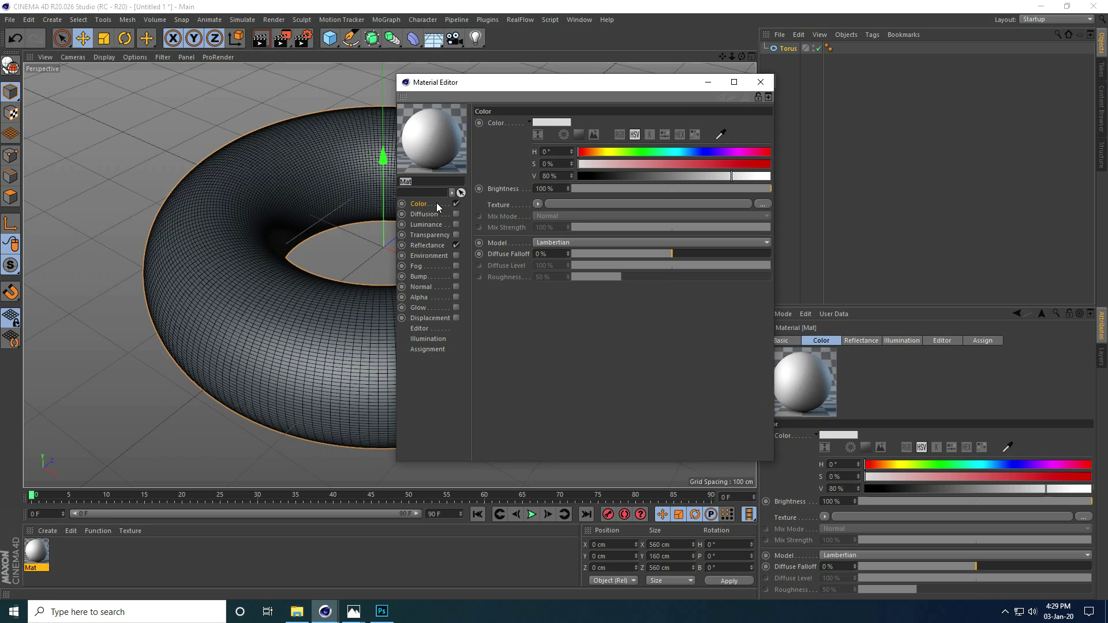
- Load the Untitled-1 JPG from the Desktop's New folder as the Color texture, creating a copy at the project location
left_click(763, 204)
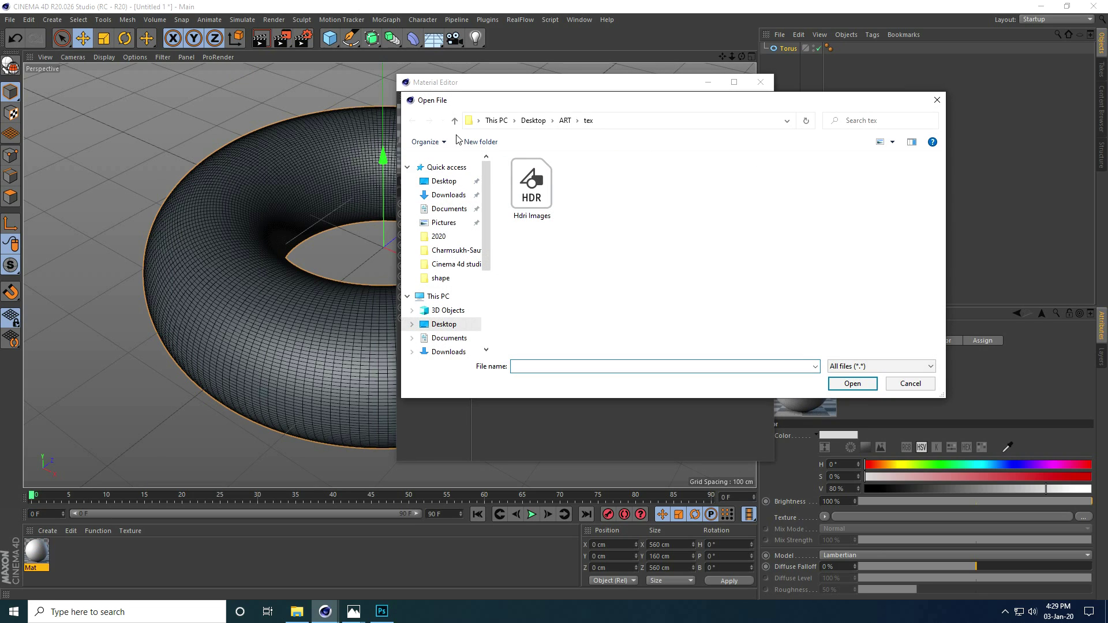
left_click(454, 120)
left_click(454, 120)
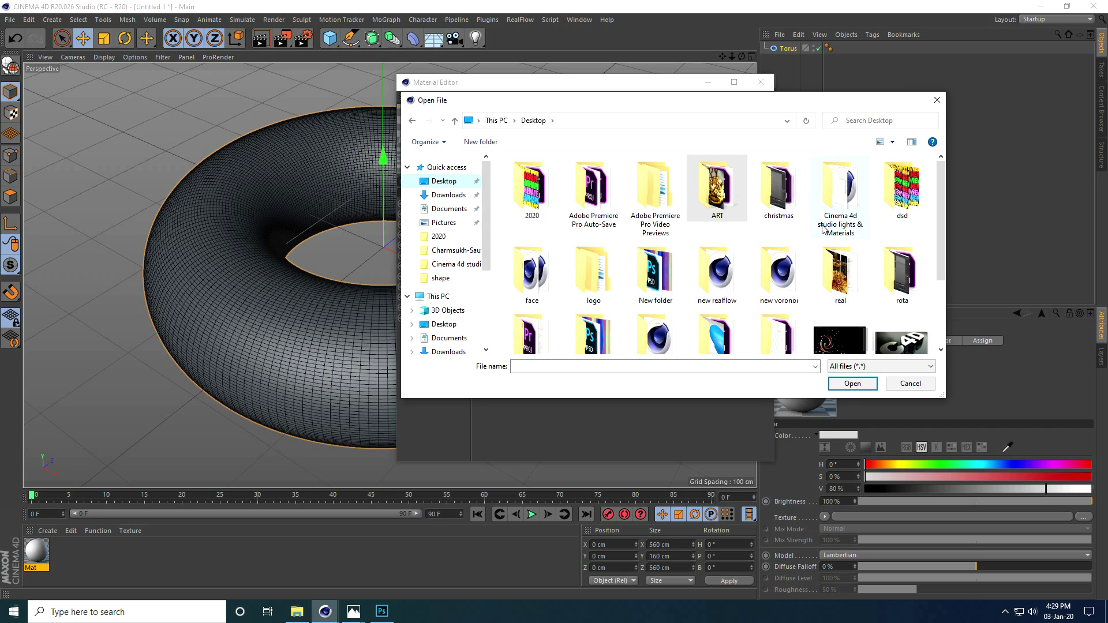
double_click(651, 286)
left_click(534, 178)
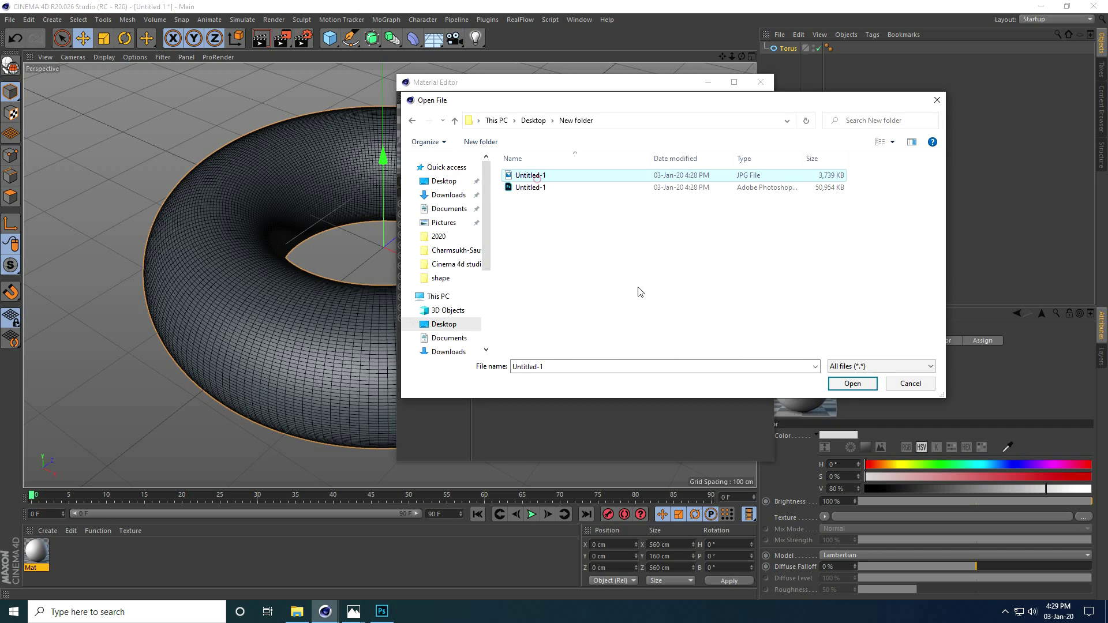
left_click(864, 388)
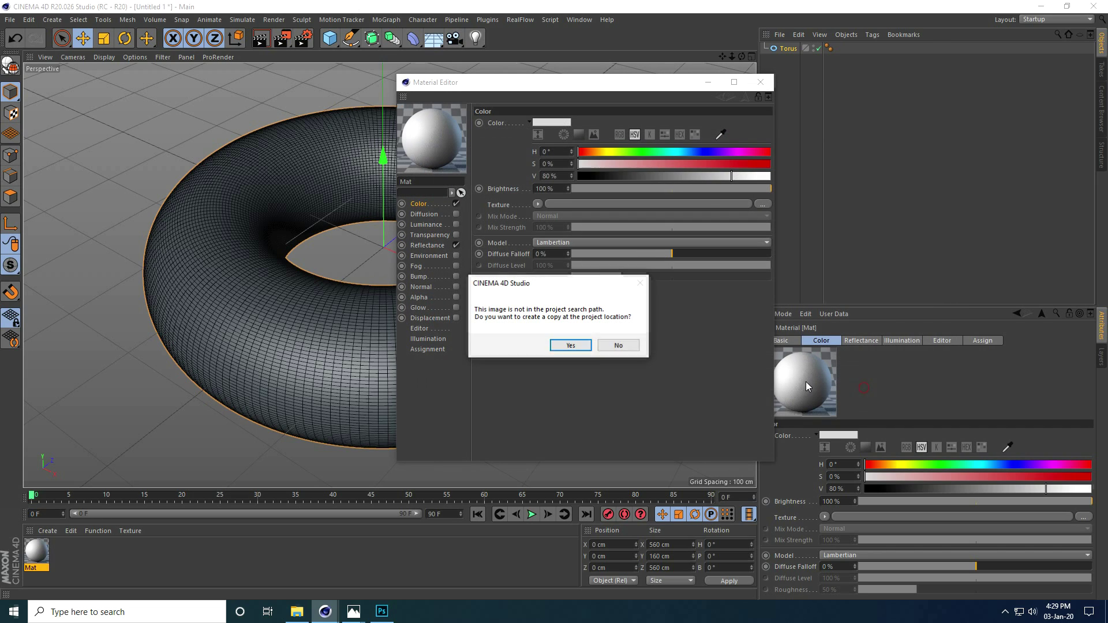
left_click(577, 350)
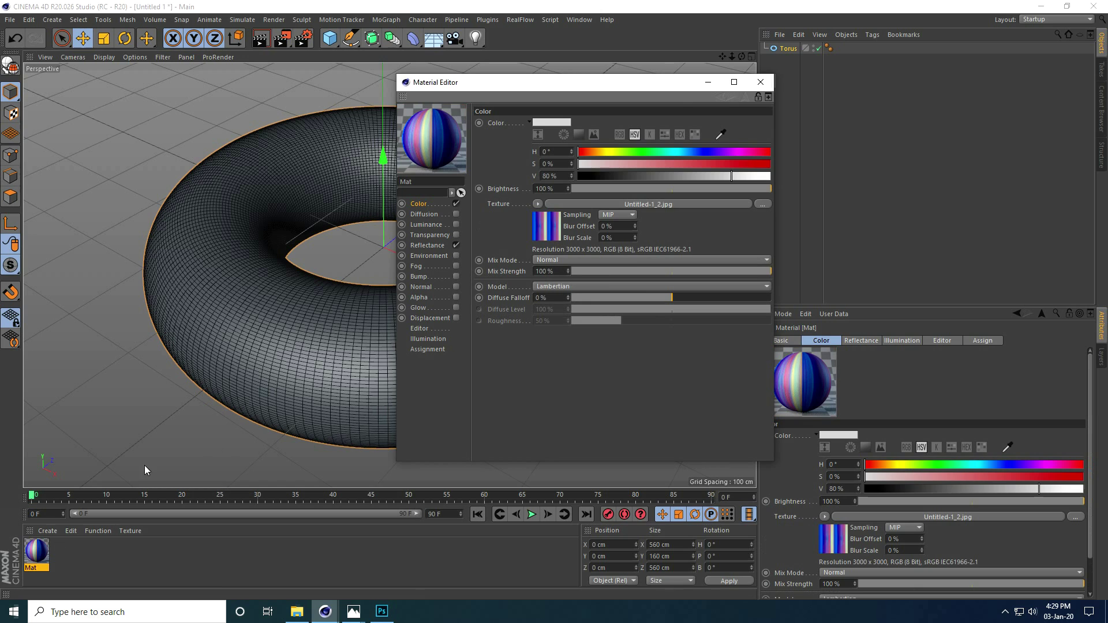
- Apply the striped material to the torus, keeping the Material Editor open beside it
left_click_drag(633, 87, 806, 107)
left_click_drag(37, 551, 199, 344)
scroll(237, 413, "up", 2)
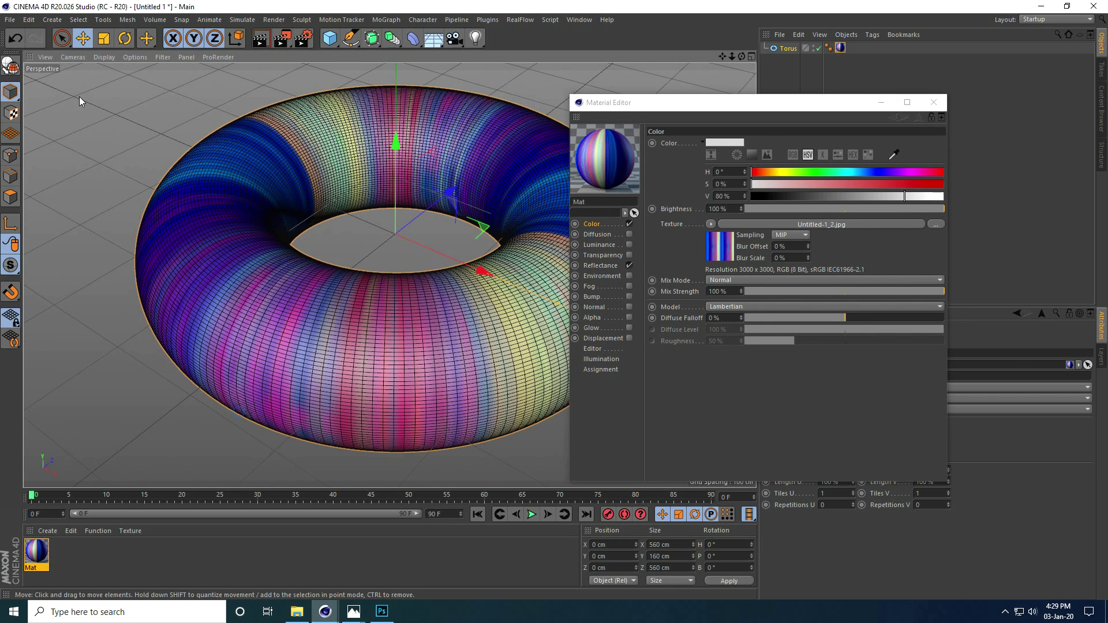
- Switch the viewport display to Gouraud Shading without lines and view the striped torus
left_click(103, 57)
left_click(115, 75)
mouse_move(285, 383)
left_mouse_down("alt")
mouse_move(313, 365)
mouse_move(299, 373)
mouse_move(352, 304)
mouse_move(316, 364)
left_mouse_up("alt")
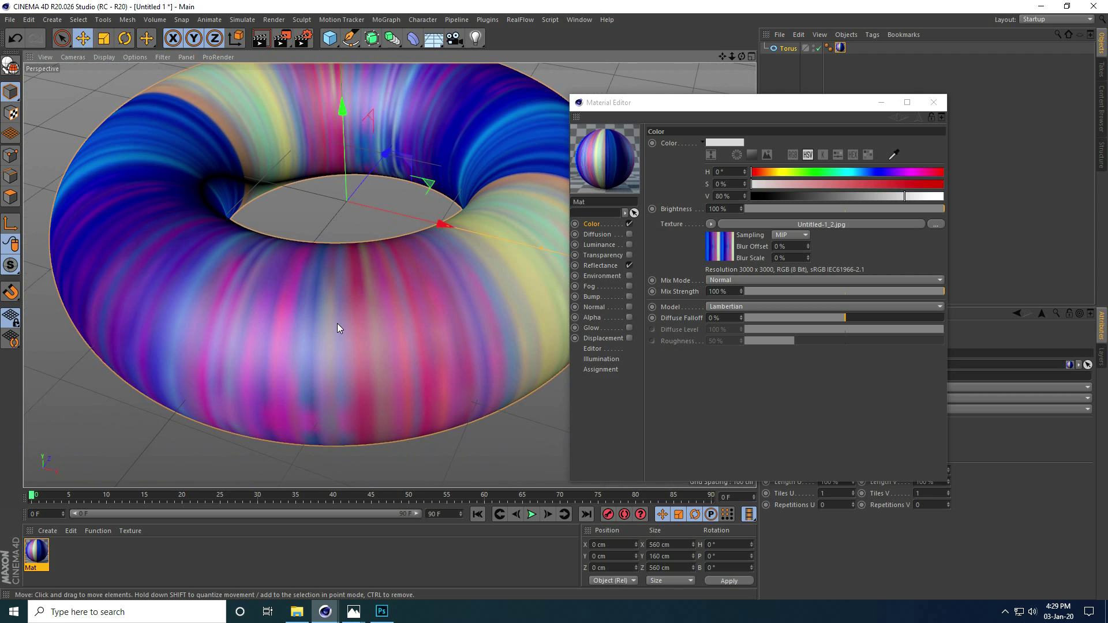
mouse_move(338, 324)
left_mouse_down("alt")
mouse_move(307, 323)
mouse_move(359, 331)
left_mouse_up("alt")
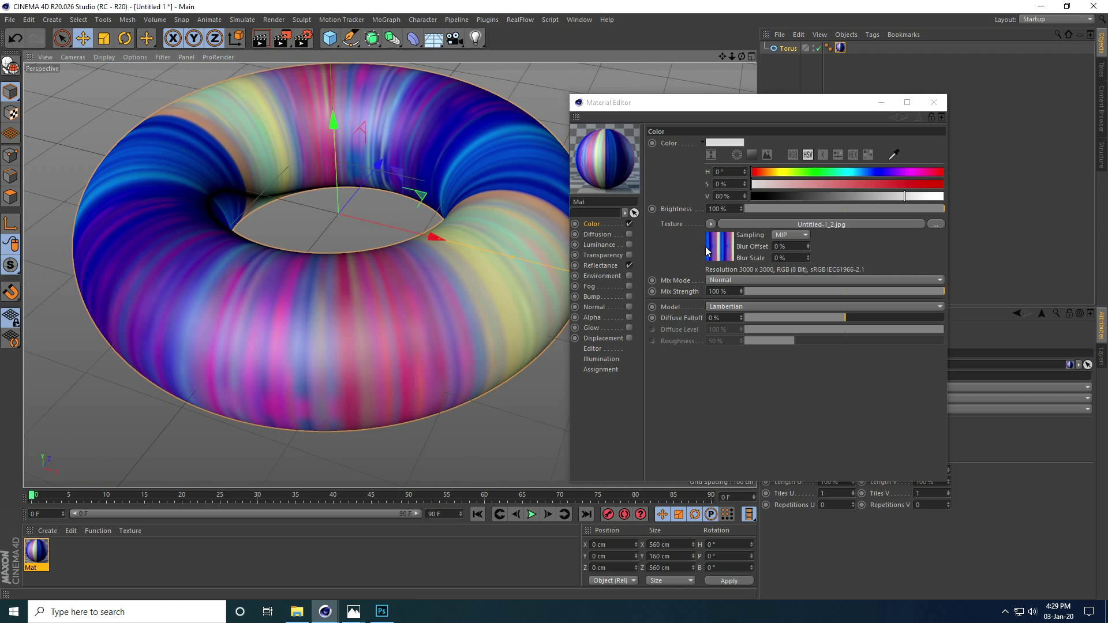
- Wrap the Color texture in a Layer shader and add a Transform effect above the bitmap
left_click(710, 224)
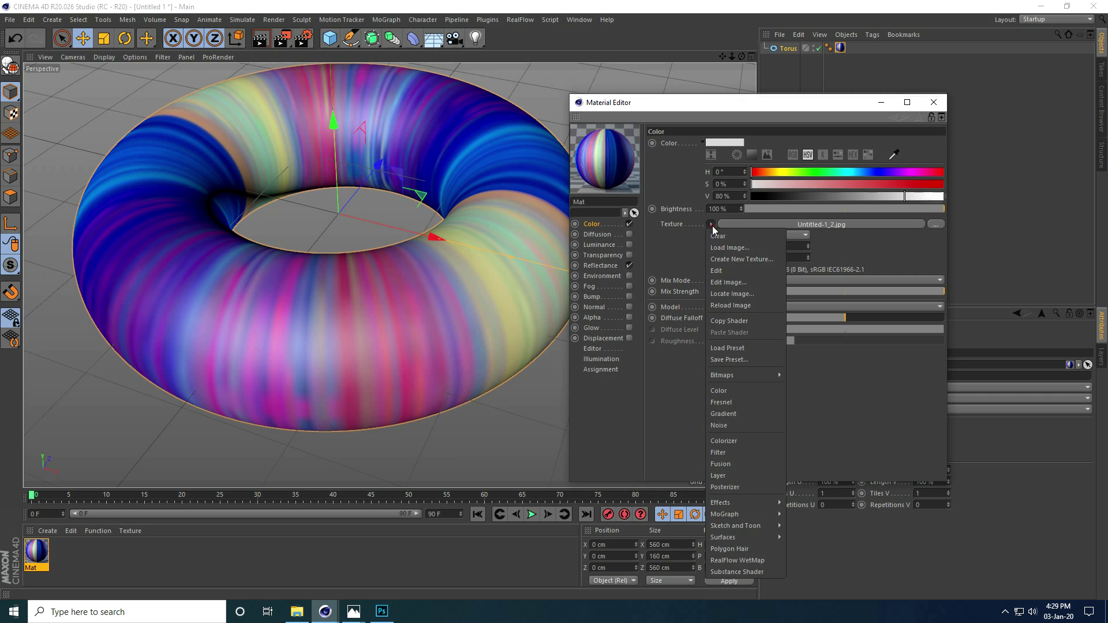
left_click(740, 476)
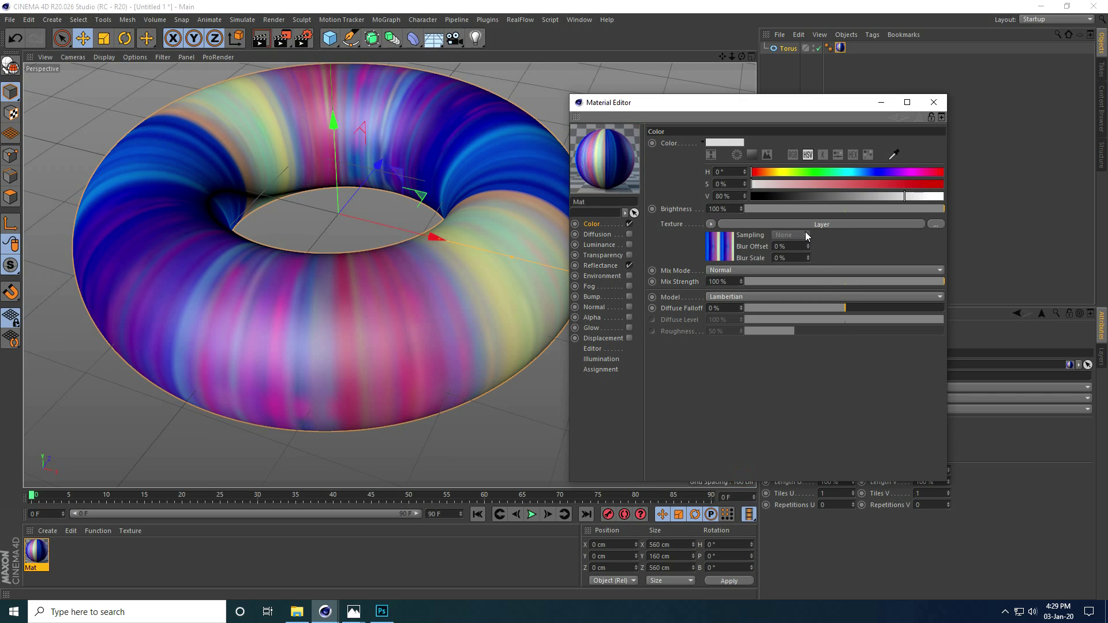
left_click(823, 224)
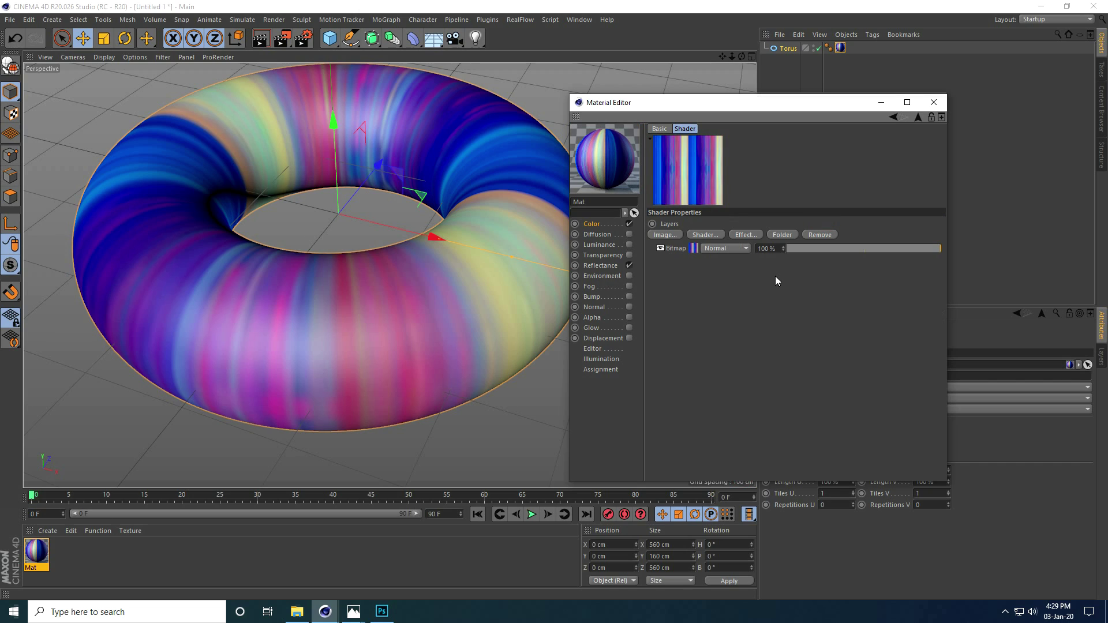
left_click(747, 234)
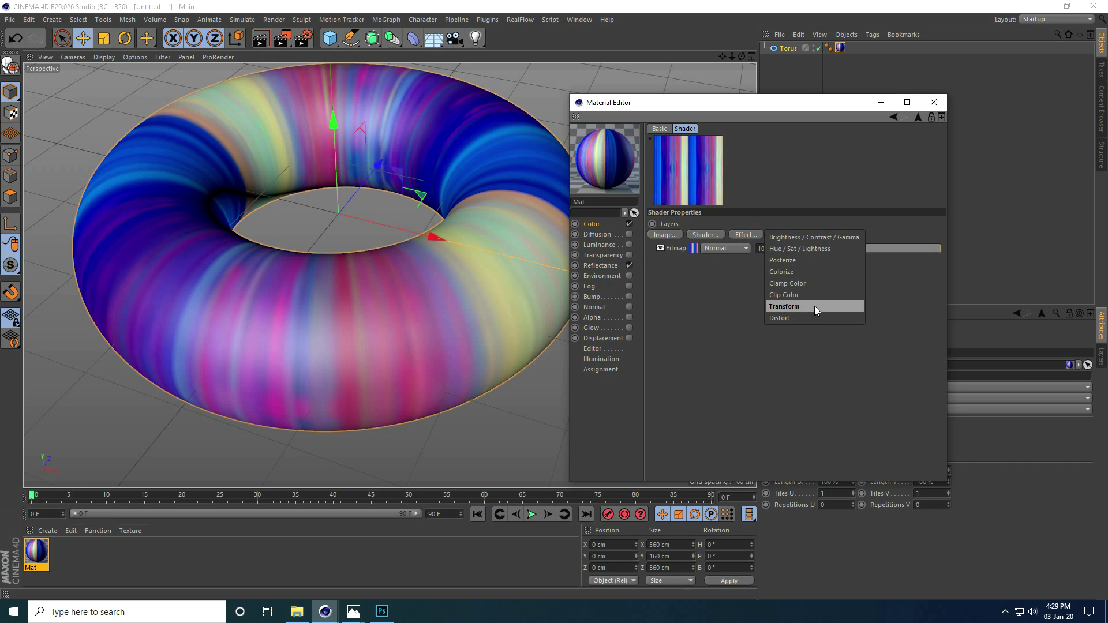
left_click(791, 307)
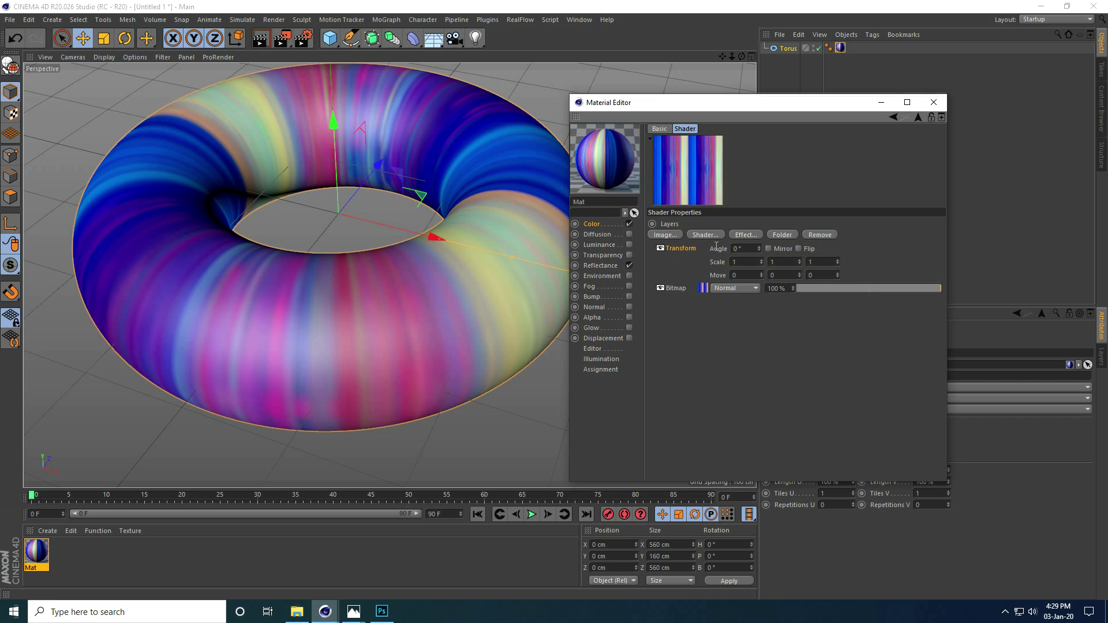
- Set the Transform effect's angle to 90° and check the stripes' direction on the torus
type("90")
key("Return")
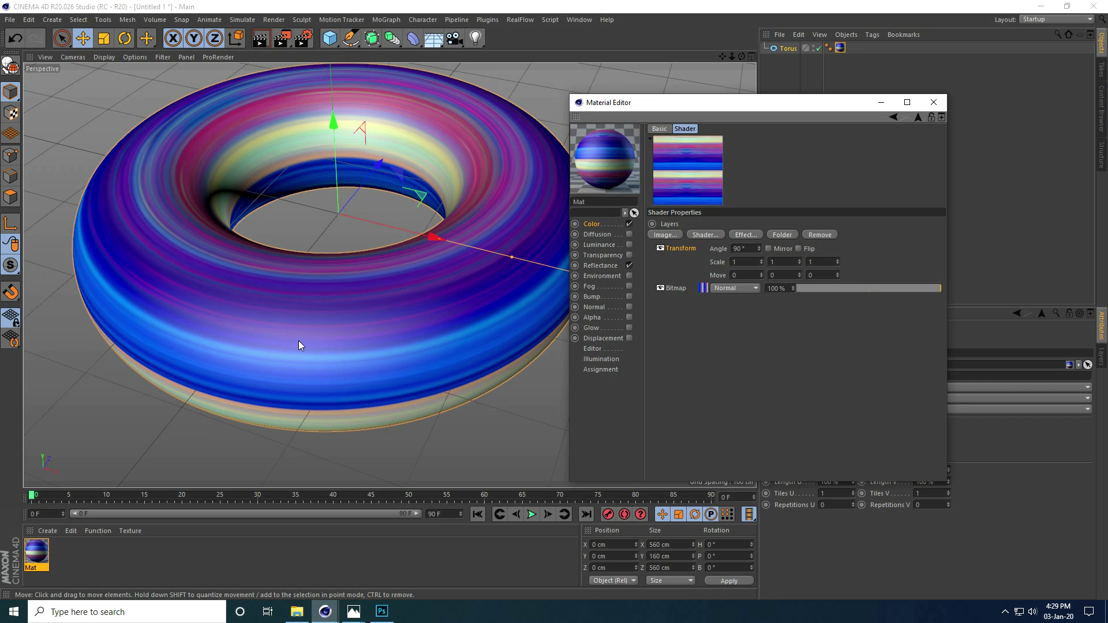
left_click_drag(299, 340, 323, 300, "alt")
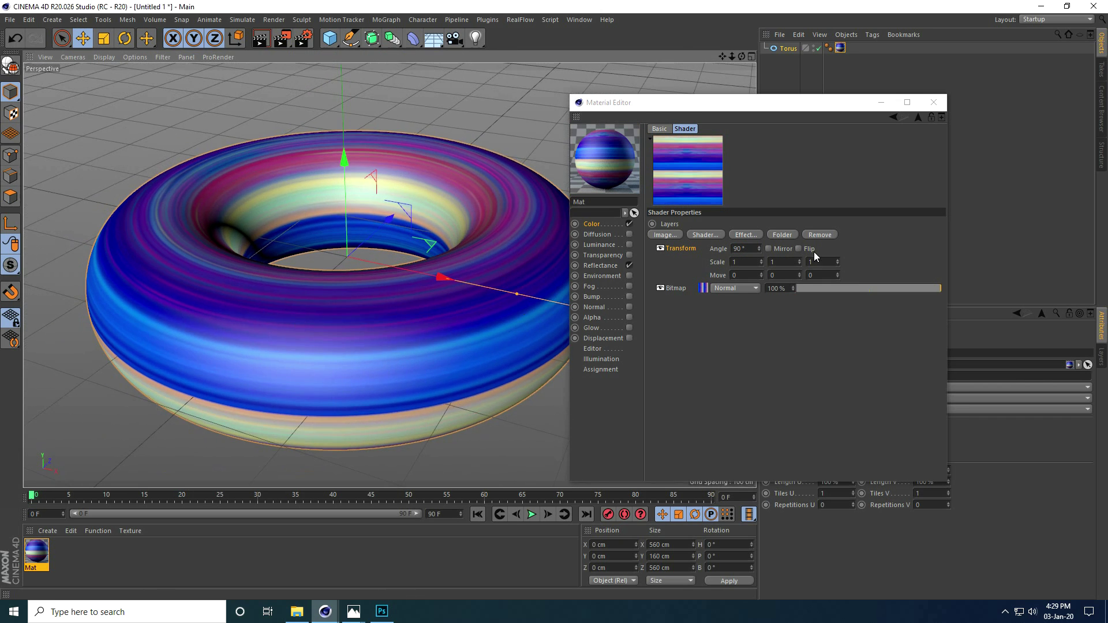
- Set the Transform effect's angle to -90° and check the stripes around the torus
left_click(740, 248)
type("-90")
key("Return")
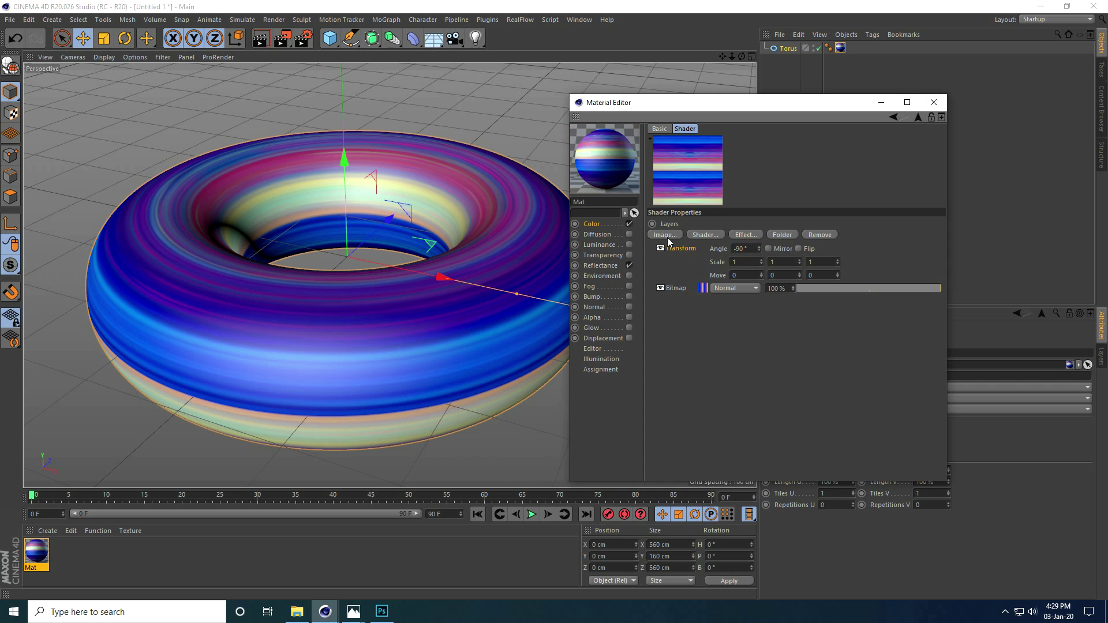
left_click_drag(307, 303, 244, 334, "alt")
mouse_move(307, 348)
left_mouse_down("alt")
mouse_move(308, 372)
mouse_move(310, 345)
left_mouse_up("alt")
- Copy the Layer shader from the Color channel, enable Luminance and paste the shader as its texture
left_click(594, 226)
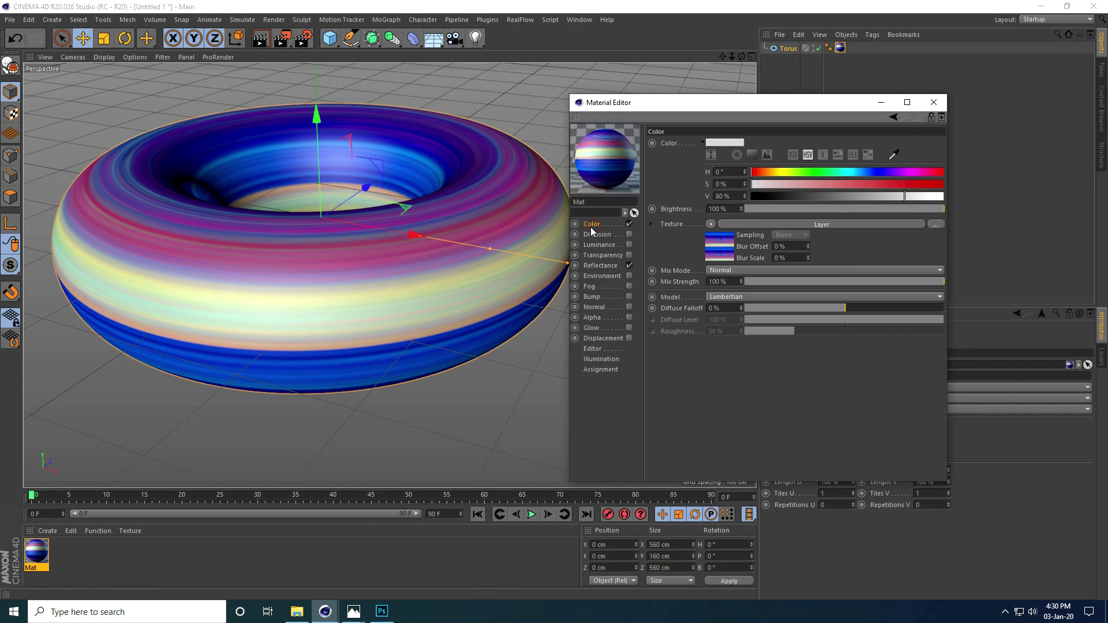
left_click(711, 225)
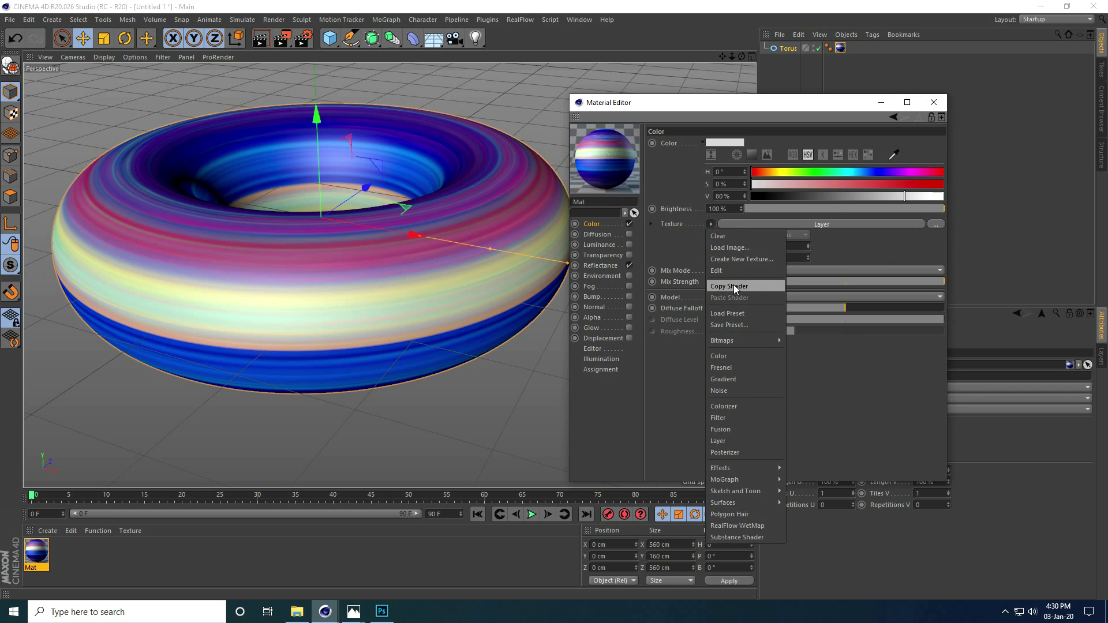
left_click(751, 284)
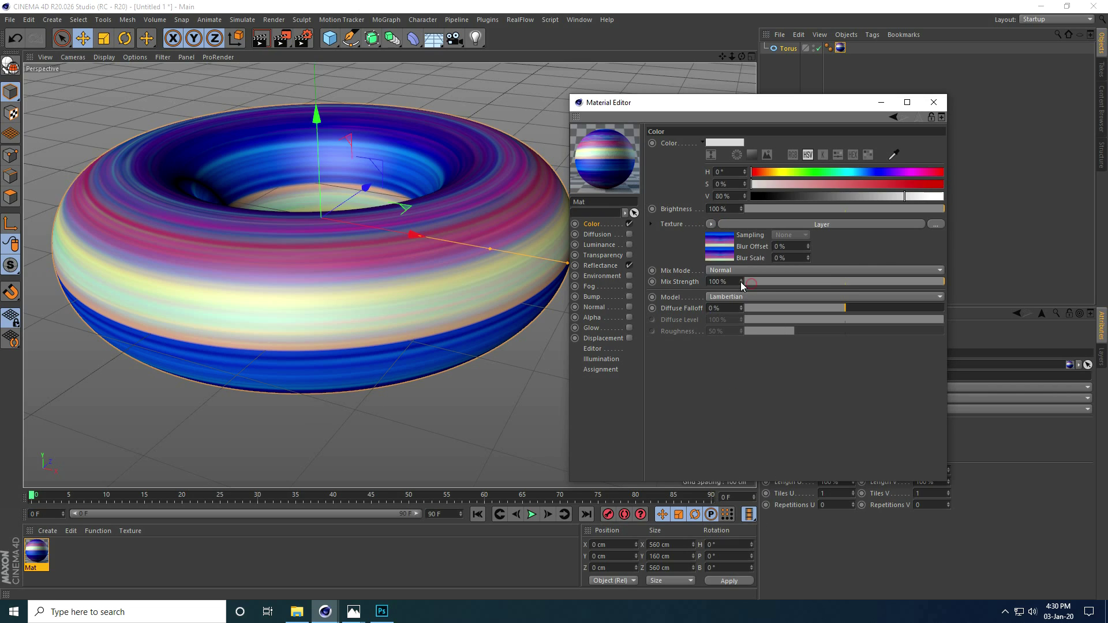
left_click(630, 245)
left_click(706, 224)
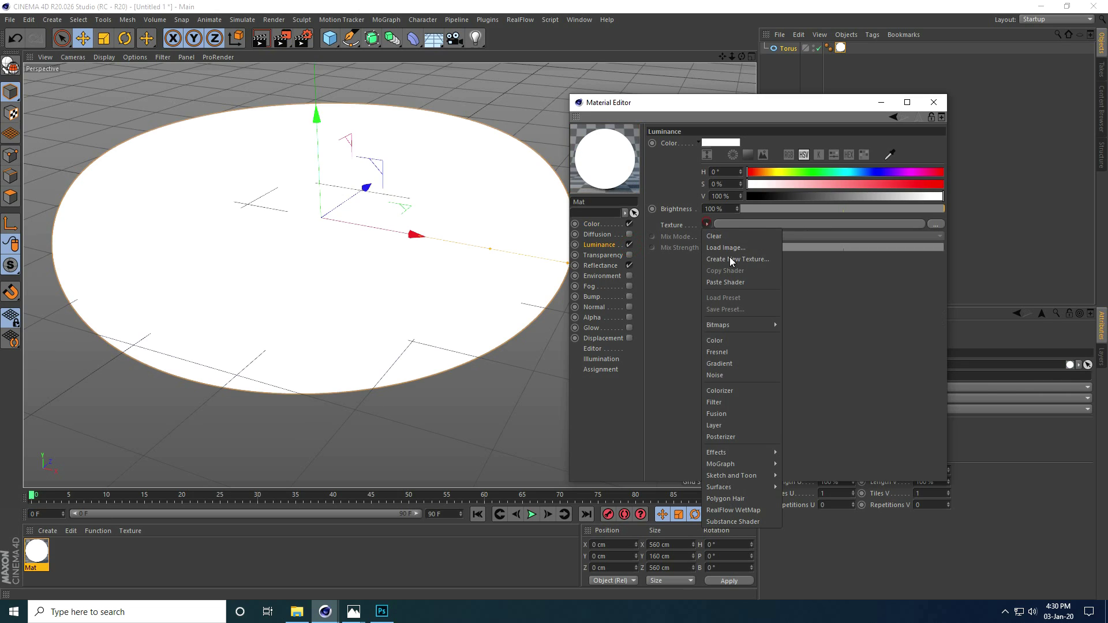
left_click(745, 282)
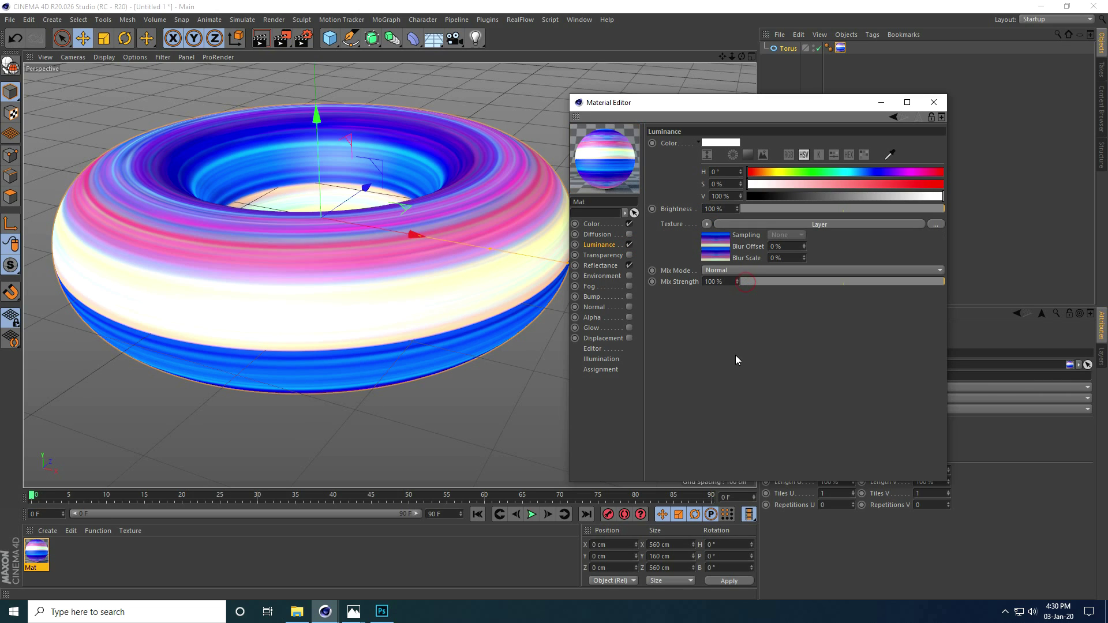
- Set the Luminance channel's brightness to 50%
double_click(730, 209)
type("50")
key("Return")
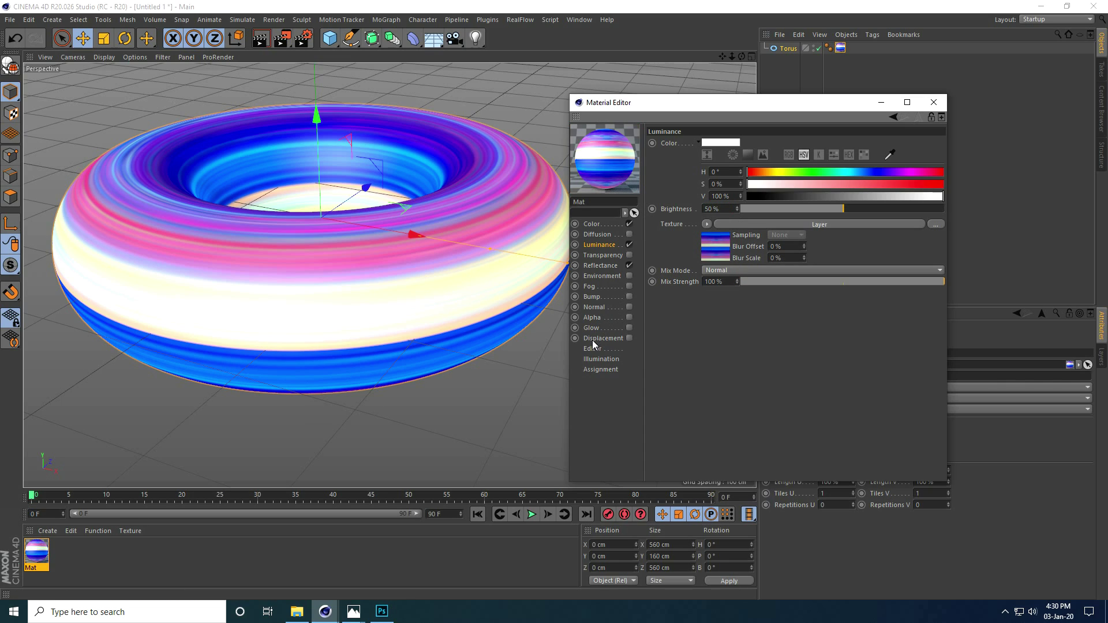
- Enable the material's Displacement with the copied Layer shader as its texture and a height of 10 cm
left_click(630, 339)
left_click(694, 181)
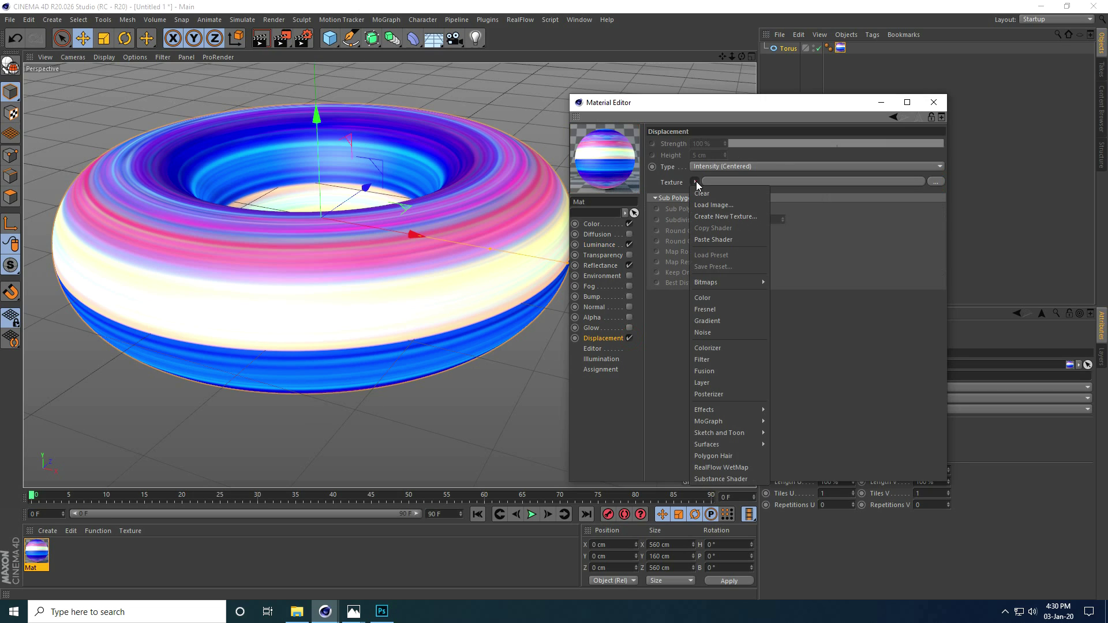
left_click(737, 240)
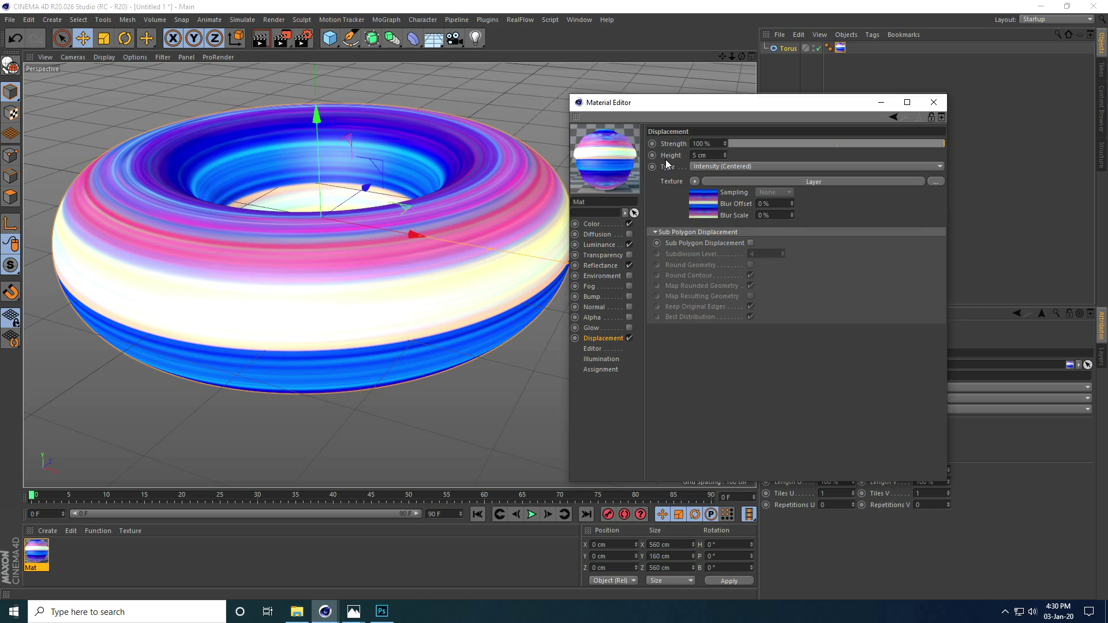
double_click(706, 154)
type("10")
key("Return")
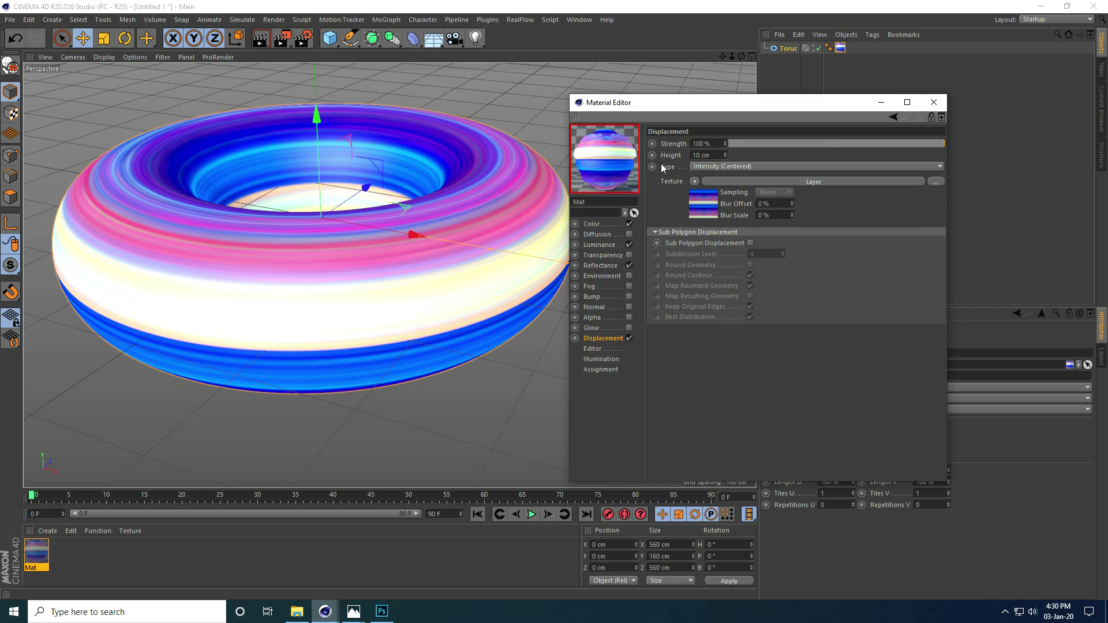
- Enable Sub Polygon Displacement with Round Geometry and a subdivision level of 5
left_click(751, 243)
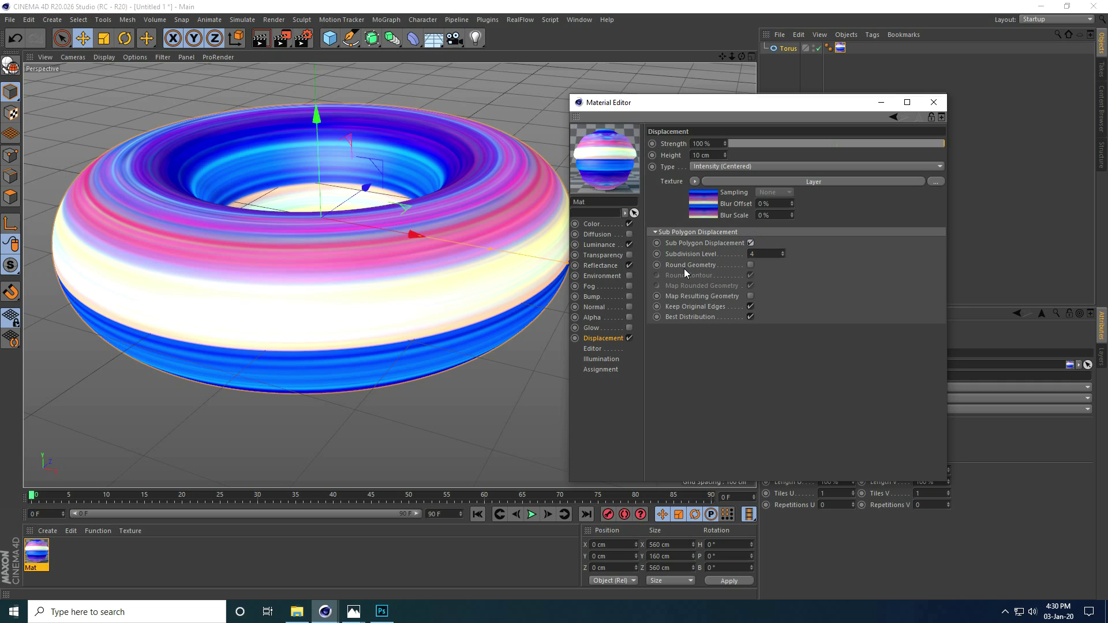
left_click(750, 265)
- Render the torus in the viewport, including a close-up, to examine the displaced stripes
right_click_drag(353, 305, 334, 319, "alt")
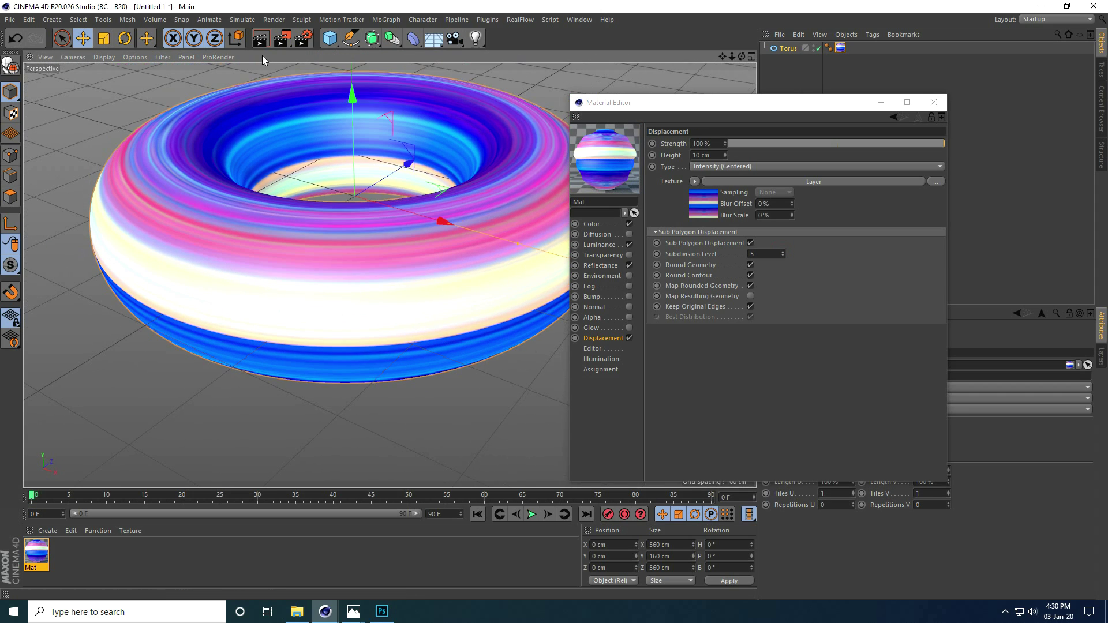
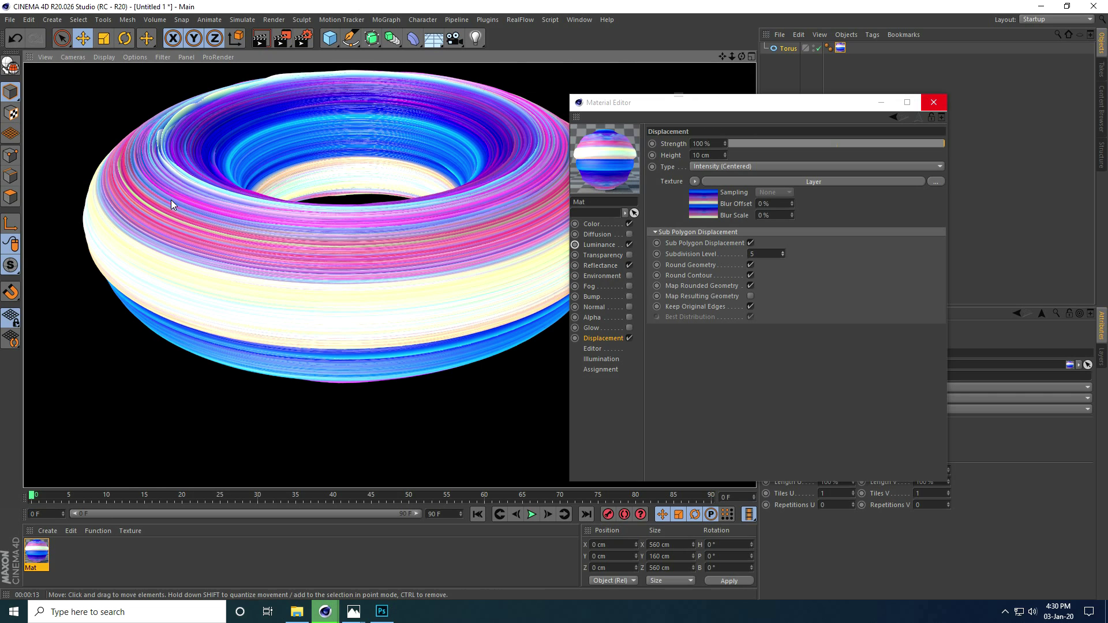
scroll(92, 144, "up", 8)
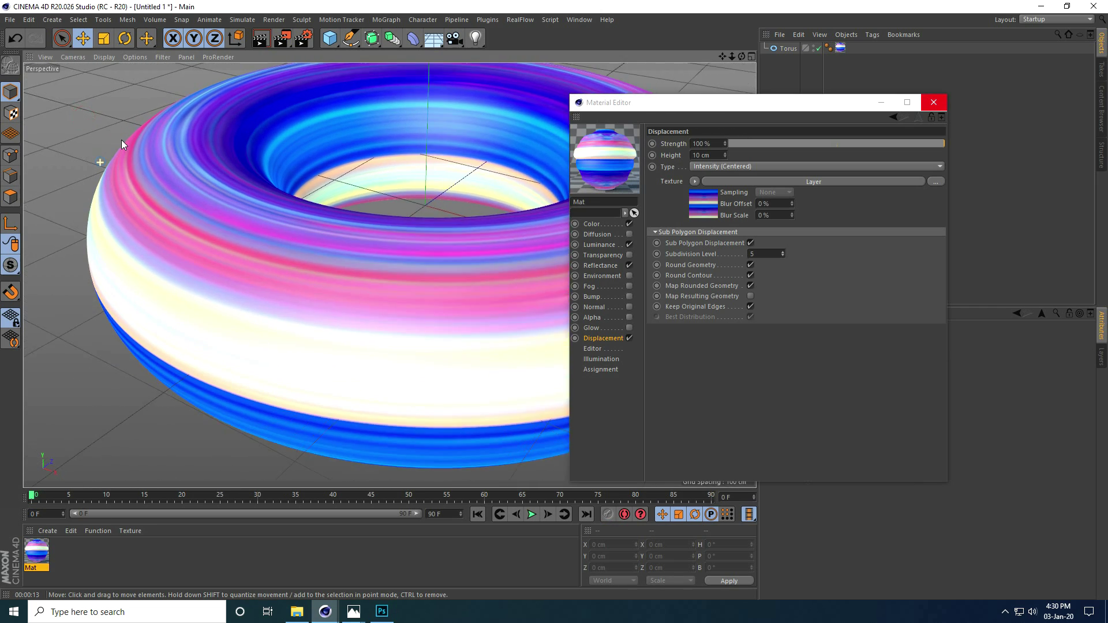
left_click(260, 40)
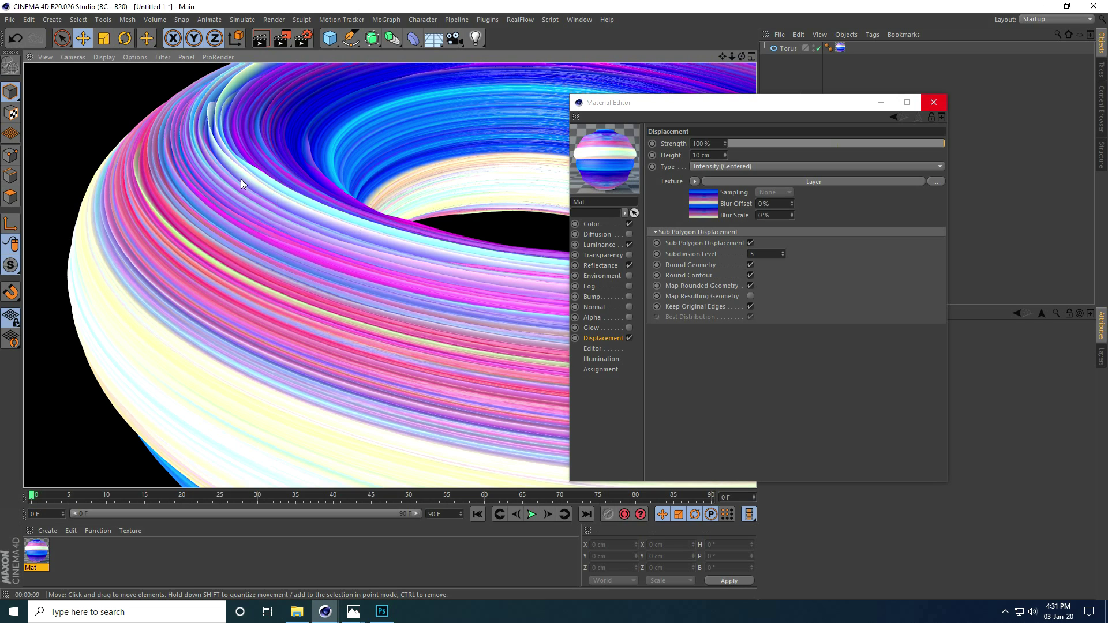
left_click(479, 219)
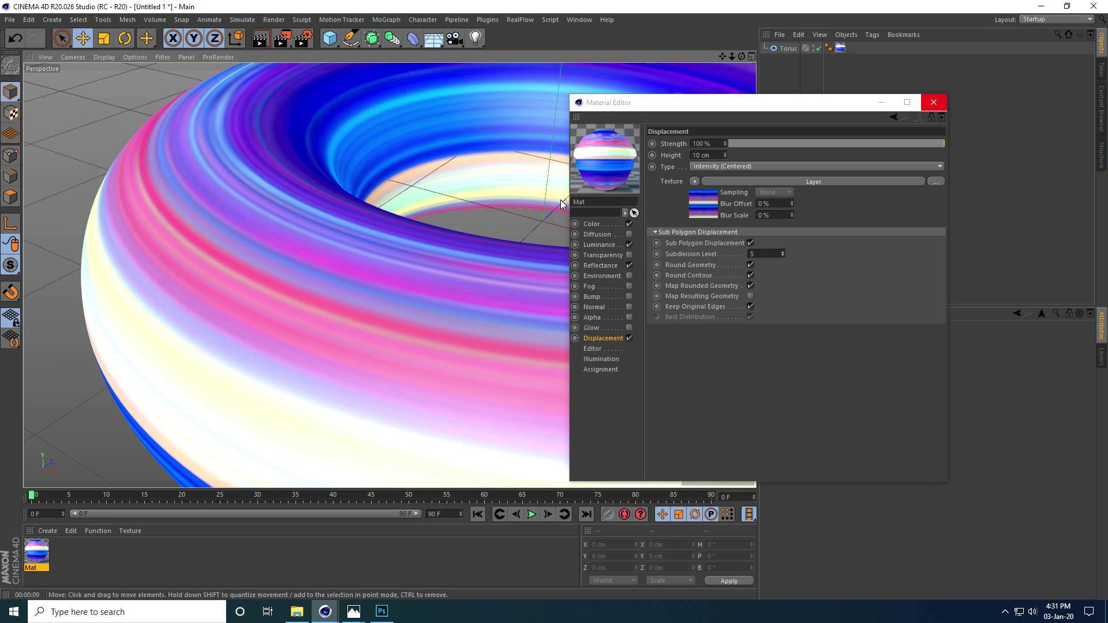
- Close the striped material's editor and add a Twist deformer as a child of the Torus
left_click(672, 159)
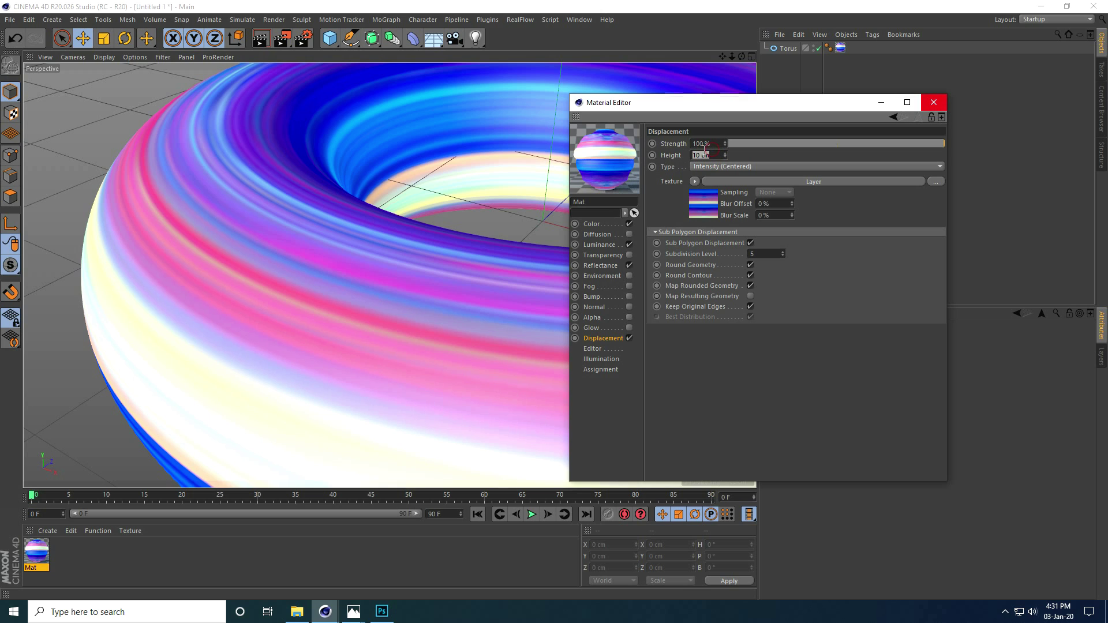
key("shift+Tab")
left_click(933, 103)
scroll(452, 227, "down", 8)
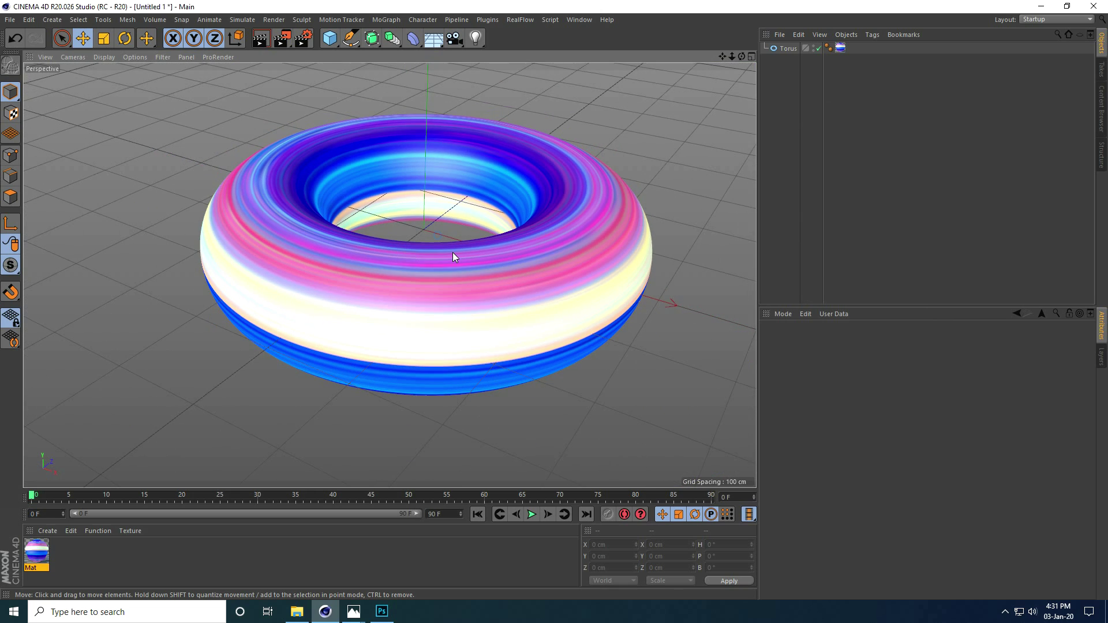
left_click(413, 42)
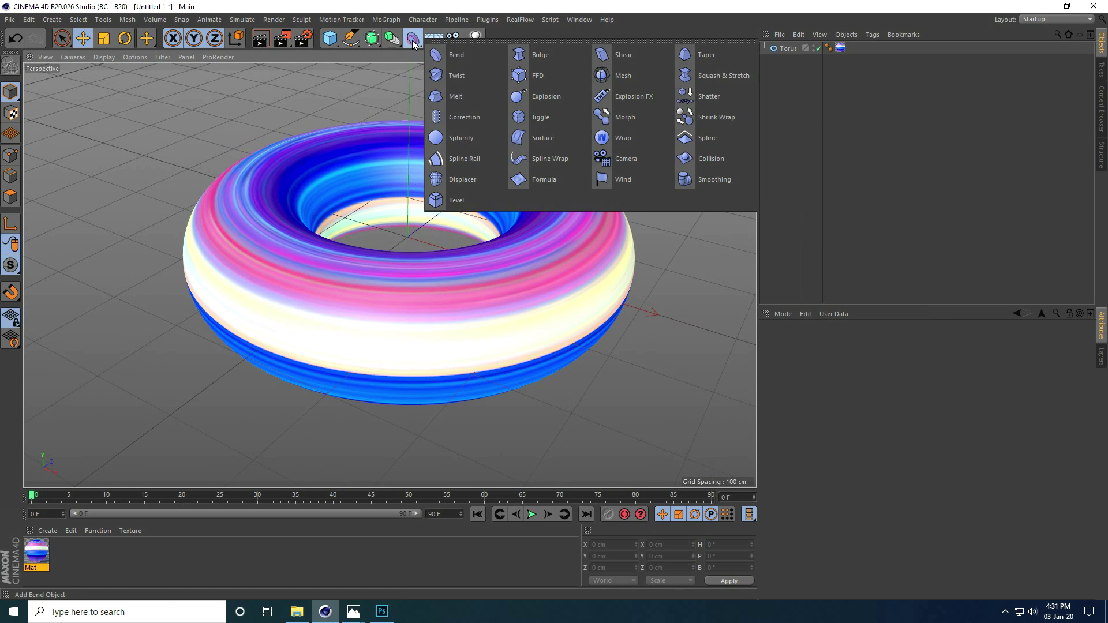
left_click(447, 76)
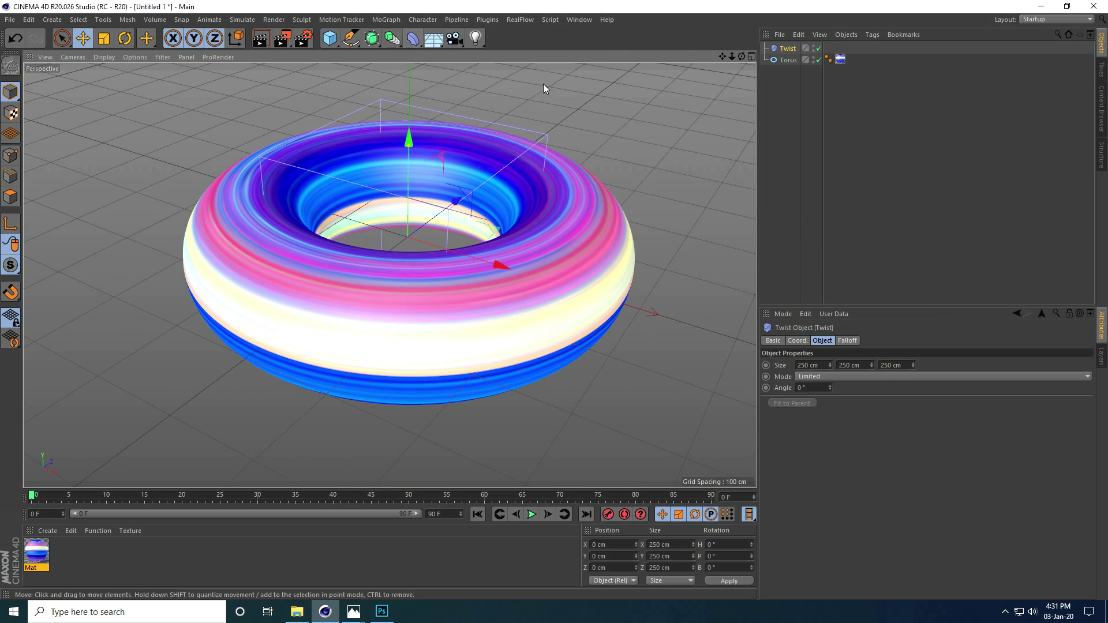
mouse_move(792, 53)
left_mouse_down()
mouse_move(796, 69)
mouse_move(786, 65)
left_mouse_up()
left_click(795, 61)
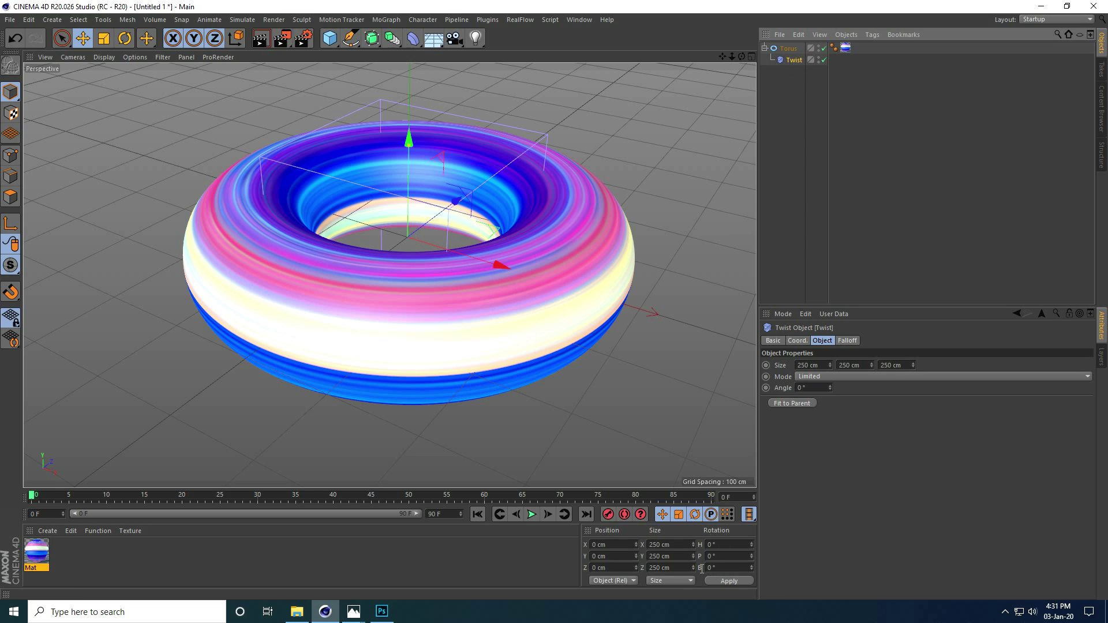
- Rotate the Twist deformer 90° around its B axis and fit it to the parent torus
left_click(728, 567)
type("90")
key("Return")
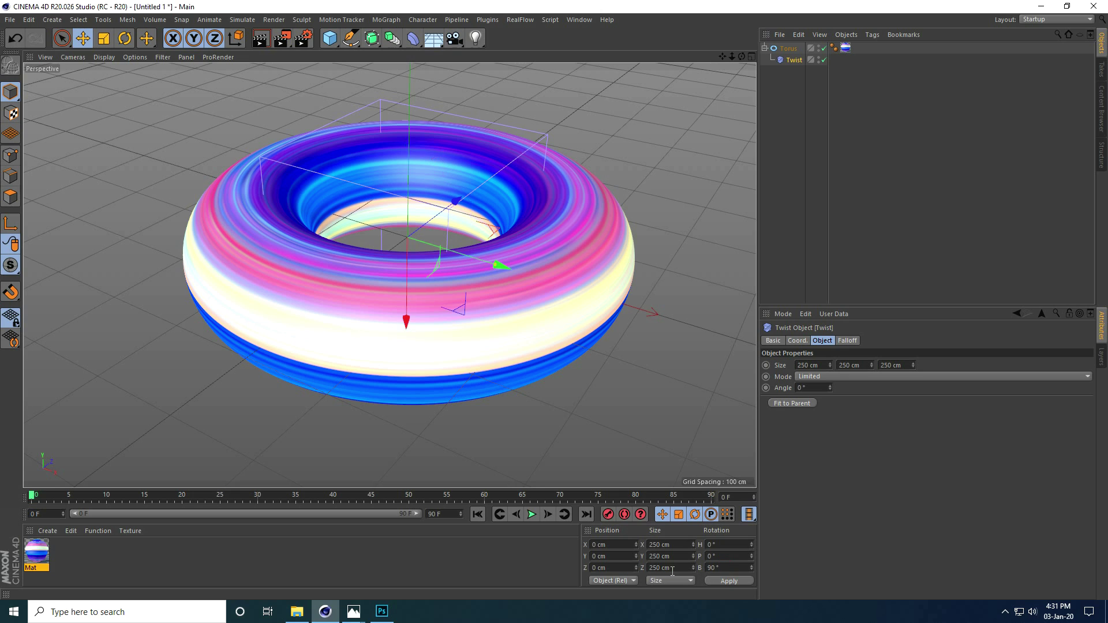
left_click(790, 403)
scroll(569, 451, "down", 3)
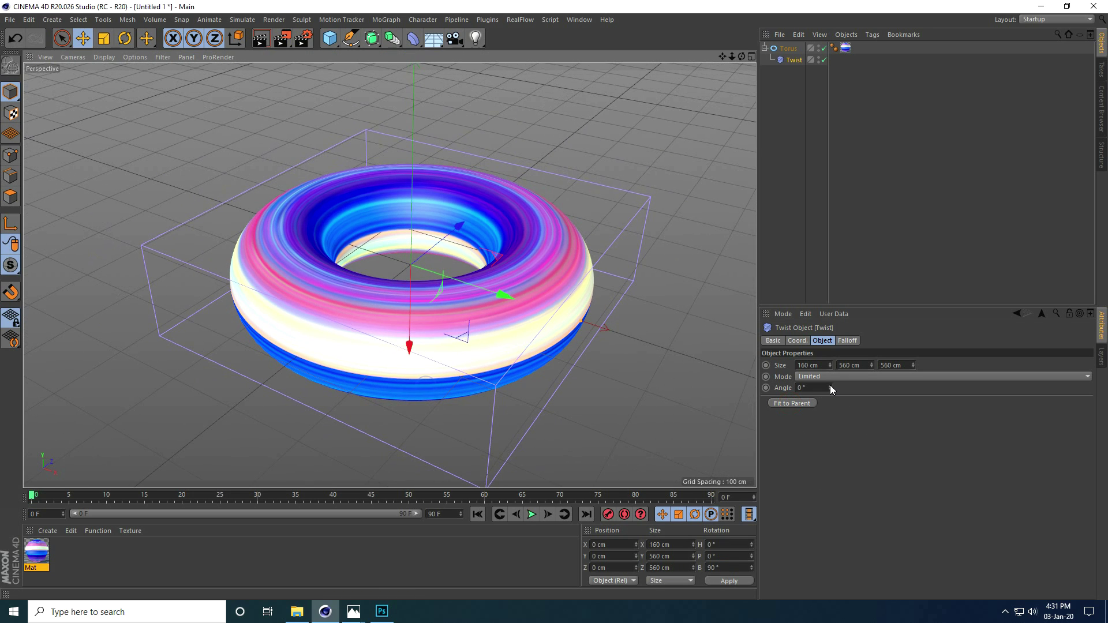
- Set the Twist deformer's angle to 180° and render a viewport preview of the twisted torus
left_click_drag(830, 387, 832, 386)
left_click_drag(479, 404, 407, 371, "alt")
scroll(433, 348, "up", 3)
left_click_drag(432, 309, 404, 323, "alt")
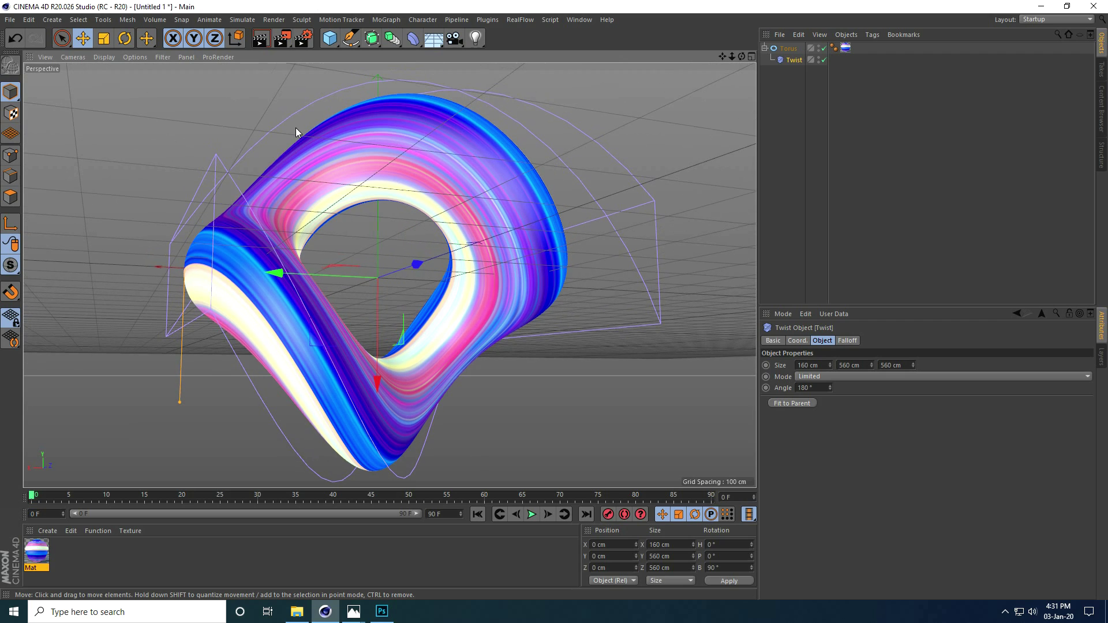
left_click(261, 39)
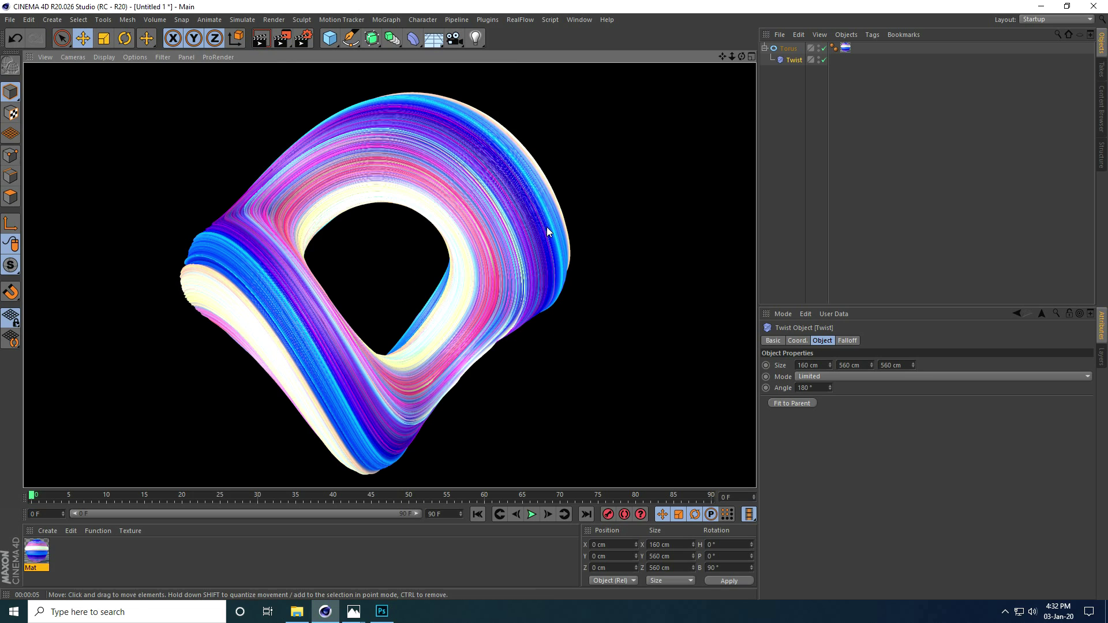
left_click(203, 209)
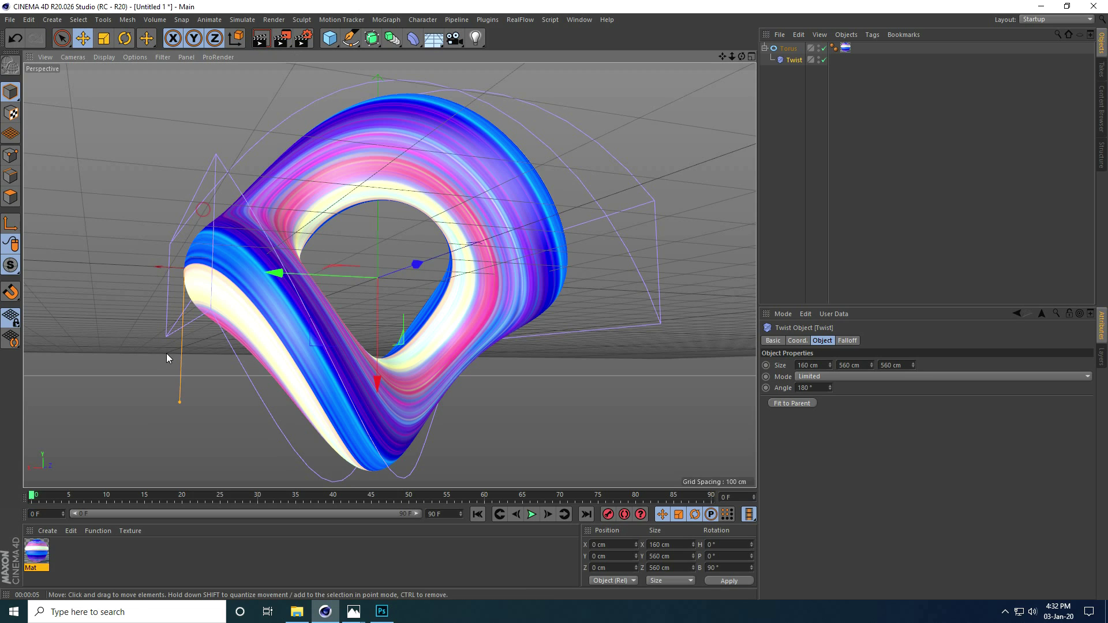
- Create a new material with the Color and Reflectance channels disabled and the Luminance channel enabled
double_click(90, 563)
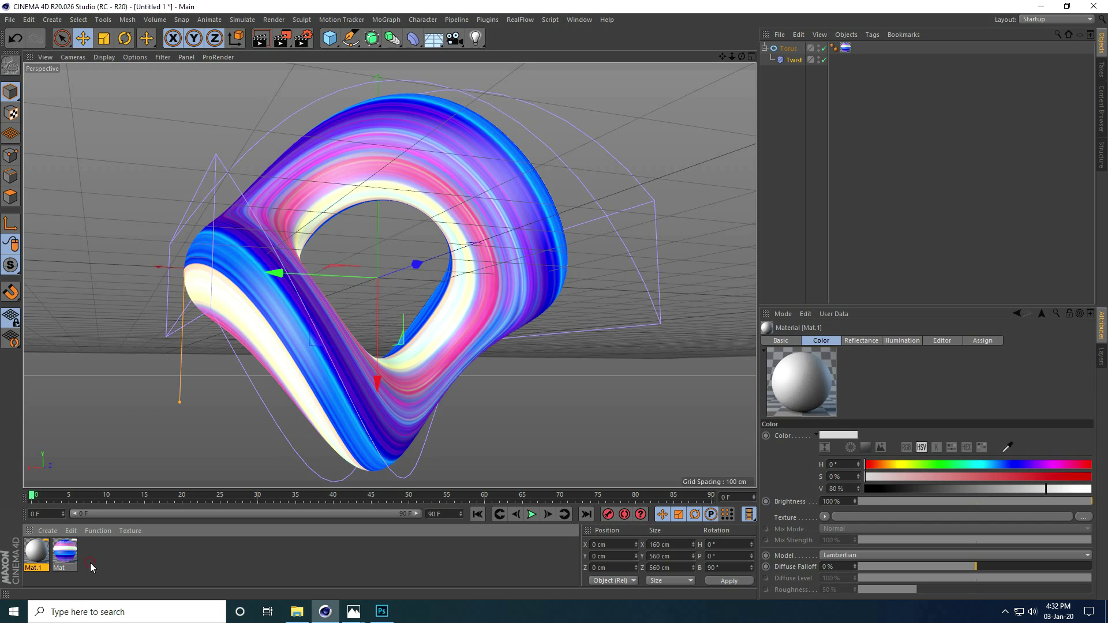
double_click(35, 558)
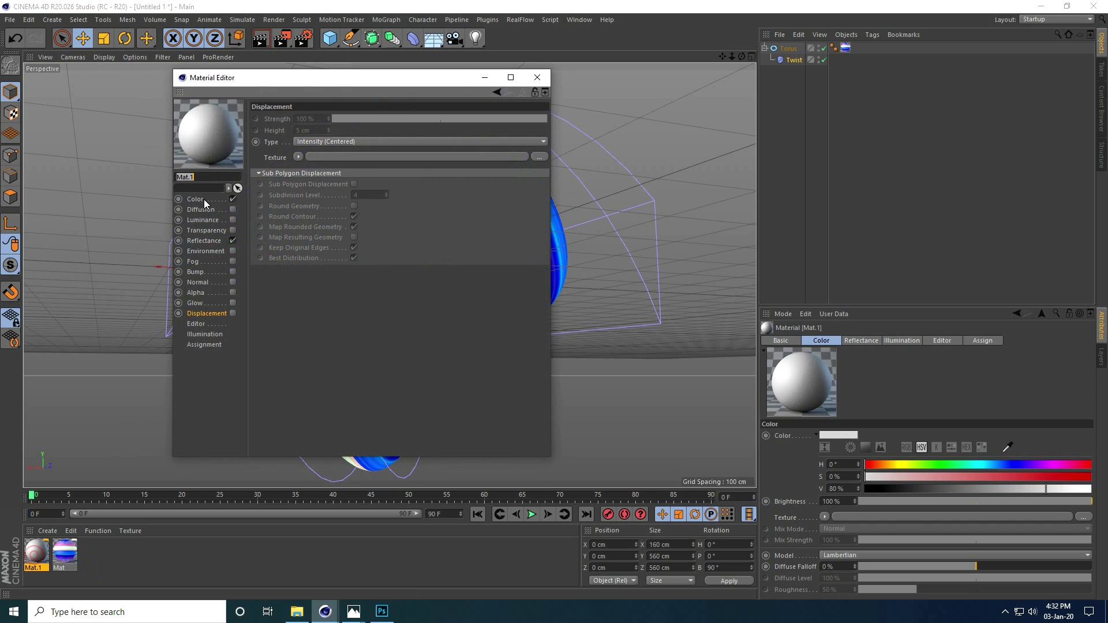
left_click(194, 200)
left_click(233, 199)
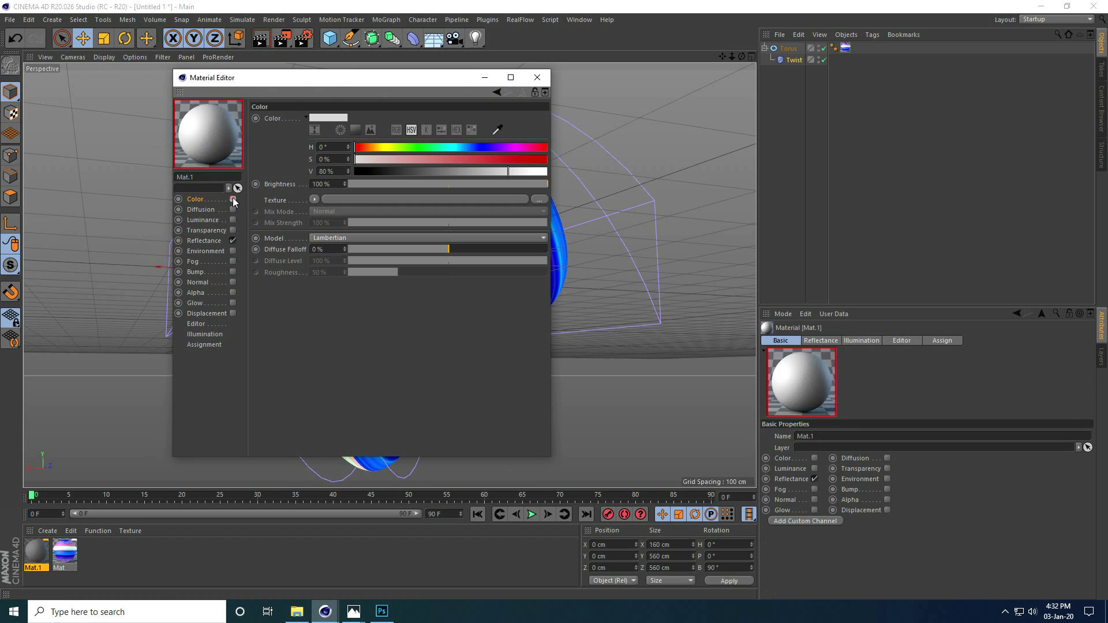
left_click(233, 241)
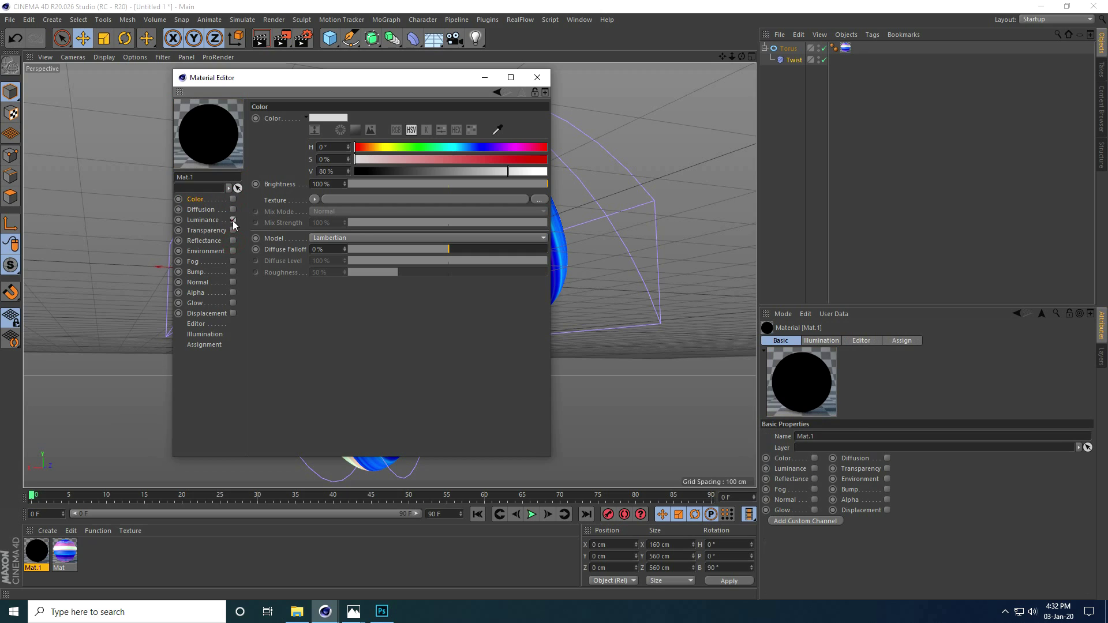
left_click(233, 220)
- Load the Hdri Images file from the Desktop's real/tex folder as the Luminance texture, copying it to the project location
left_click(537, 201)
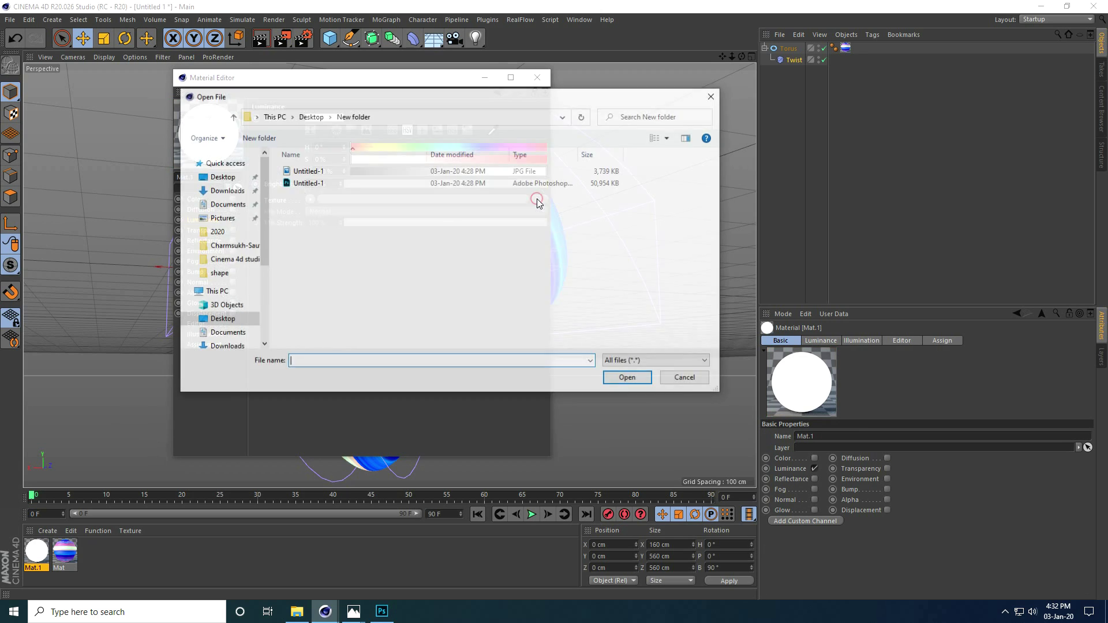
left_click(220, 177)
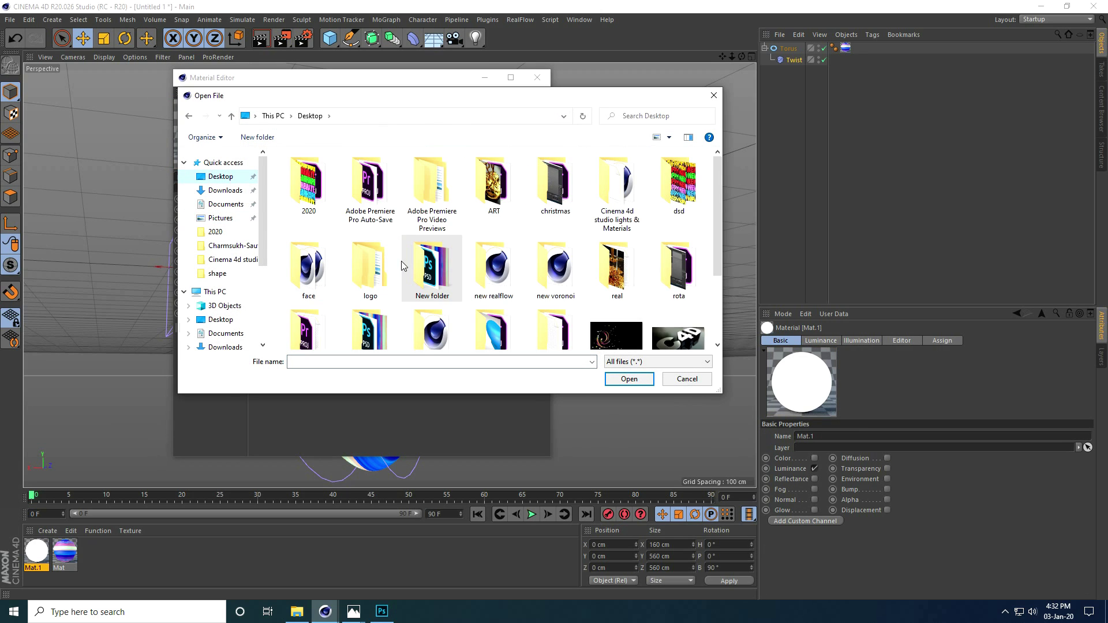
scroll(403, 264, "down", 3)
double_click(625, 198)
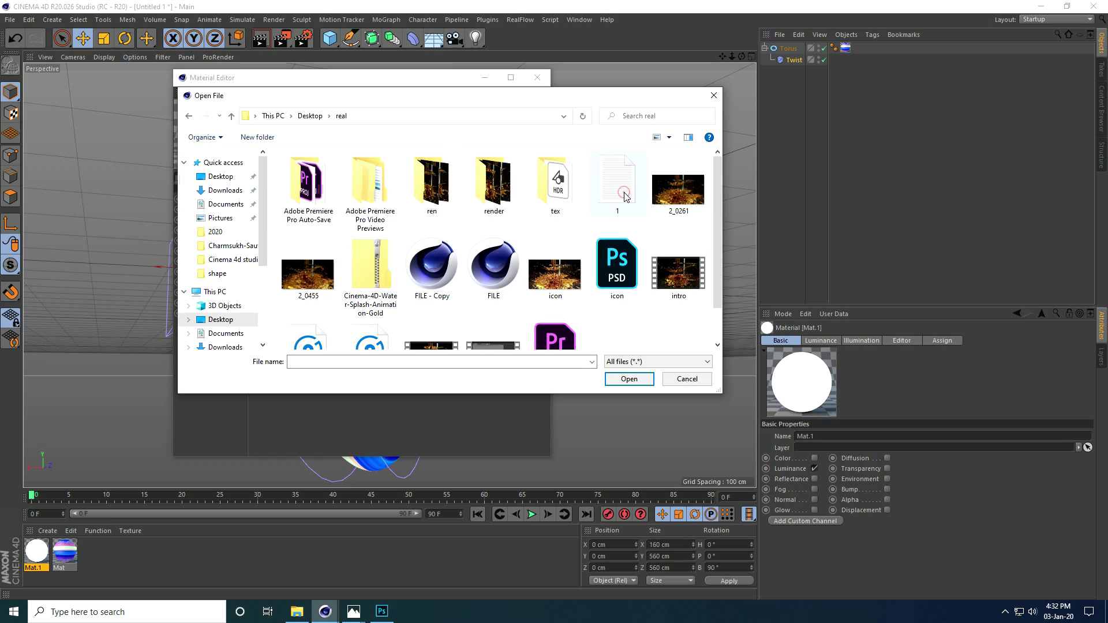
double_click(545, 195)
left_click(304, 183)
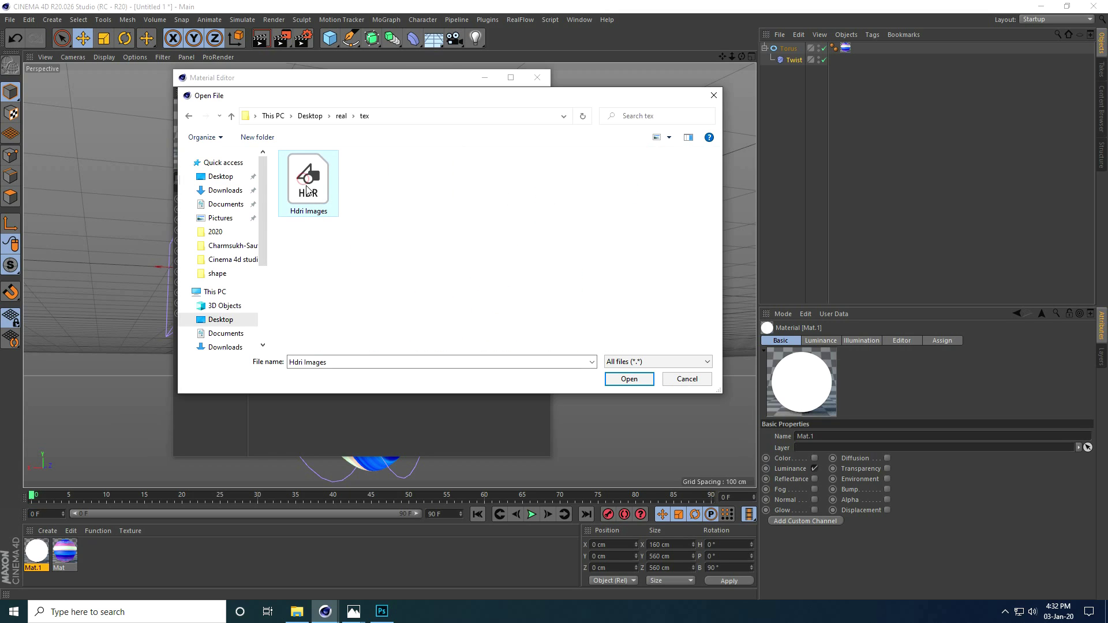
left_click(625, 380)
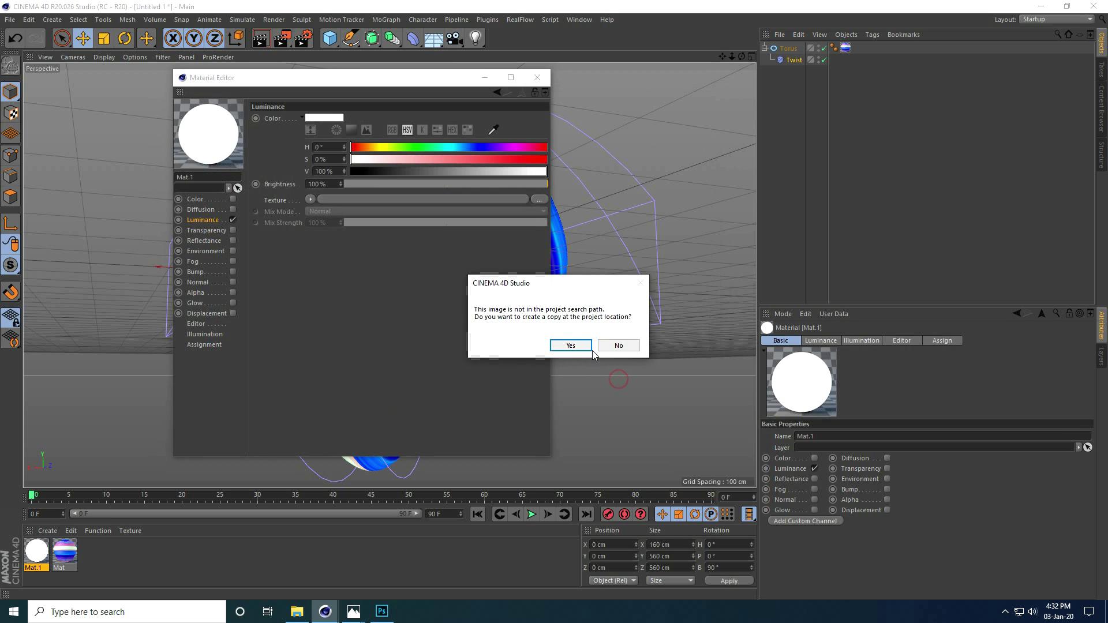
left_click(569, 344)
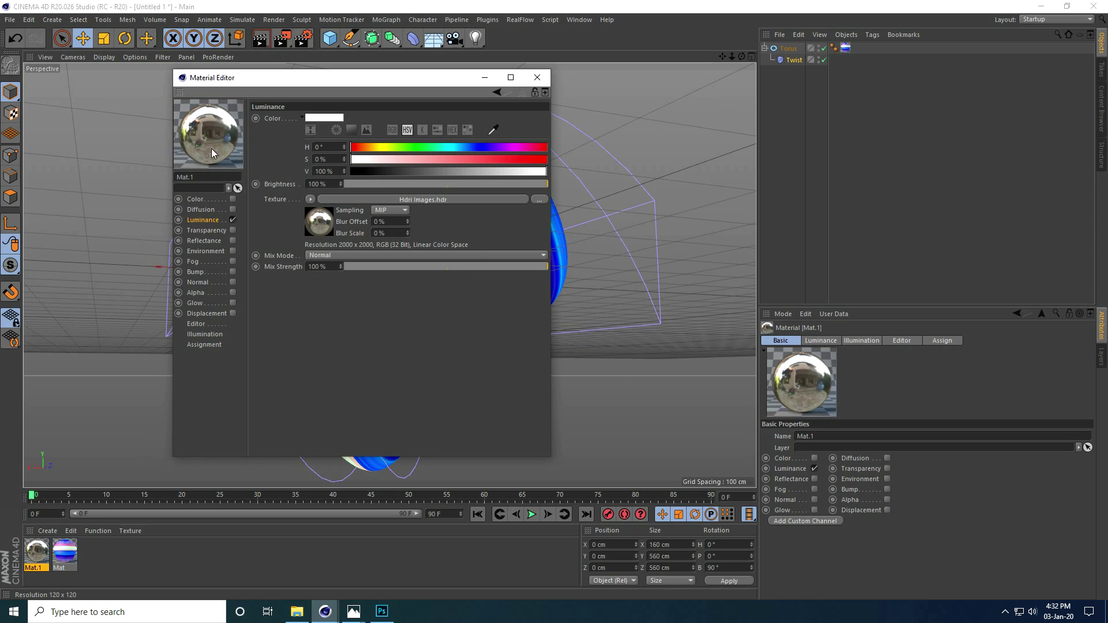
- Set the HDRI material's Luminance brightness to 30% and close its editor
left_click(312, 184)
type("30")
left_click(294, 184)
left_click_drag(352, 226, 354, 224)
left_click(291, 193)
left_click(530, 79)
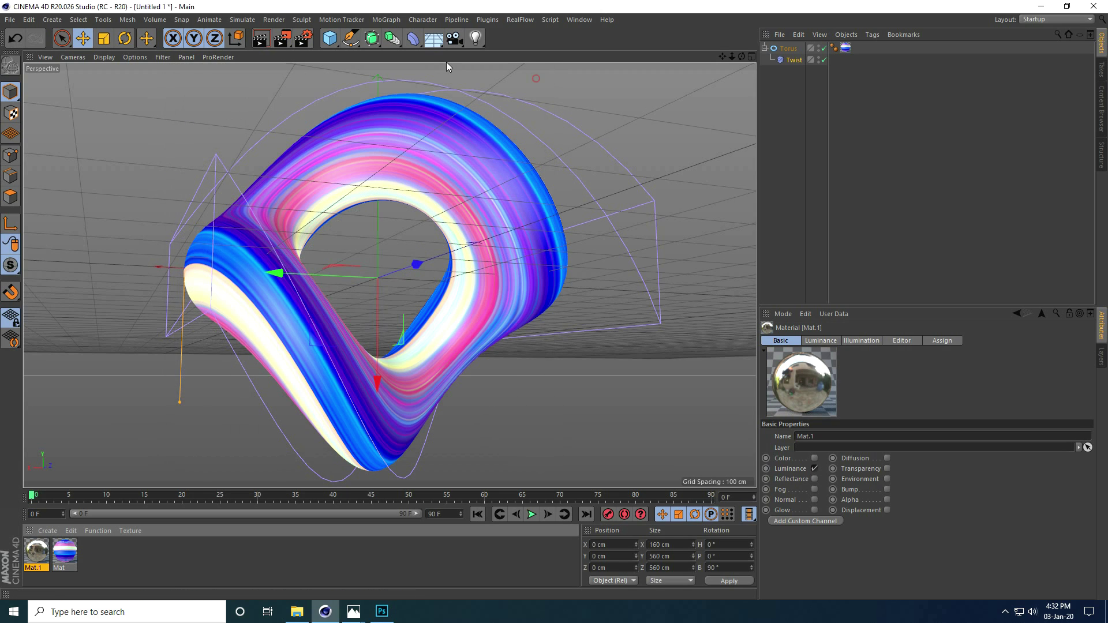
- Add a Sky object using the HDRI material and hide it from the camera with a Compositing tag
left_click_drag(433, 38, 472, 75)
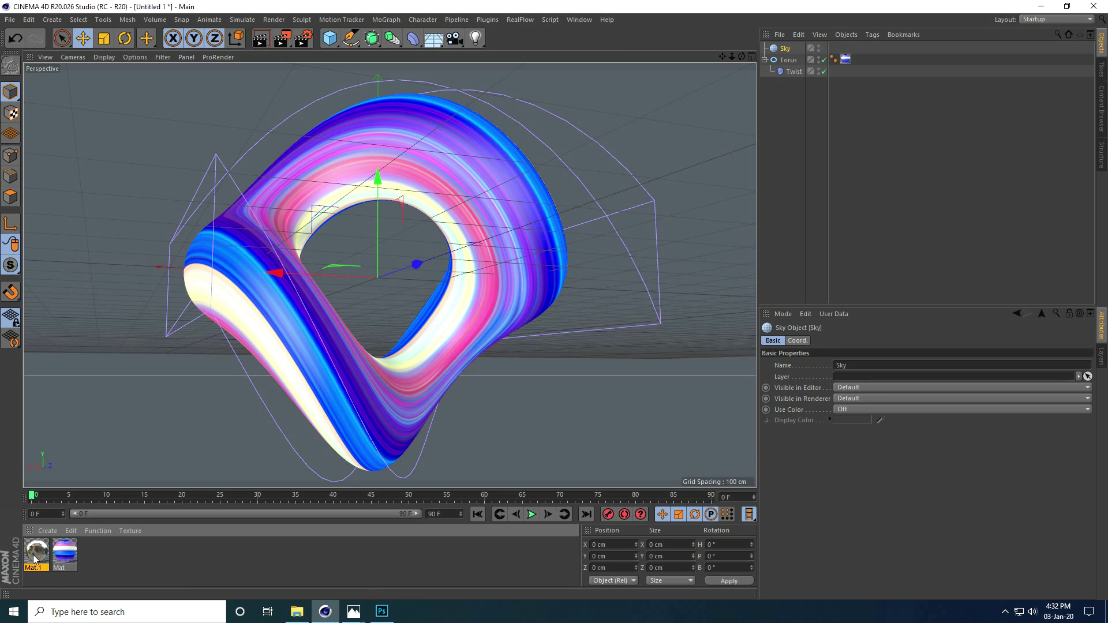
left_click_drag(36, 553, 776, 56)
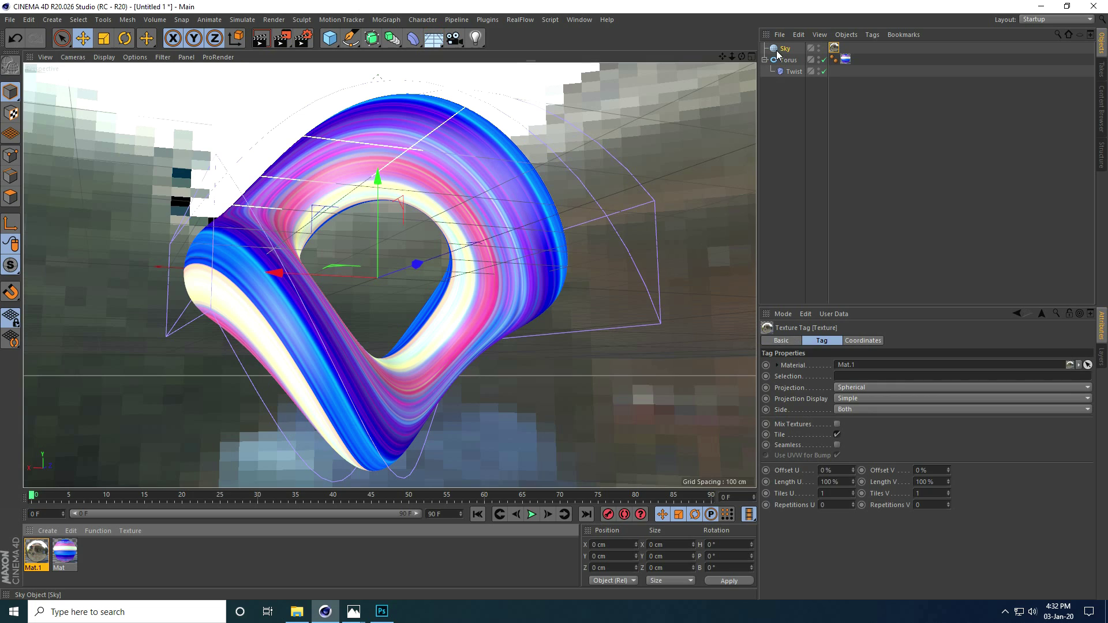
right_click(774, 50)
mouse_move(840, 56)
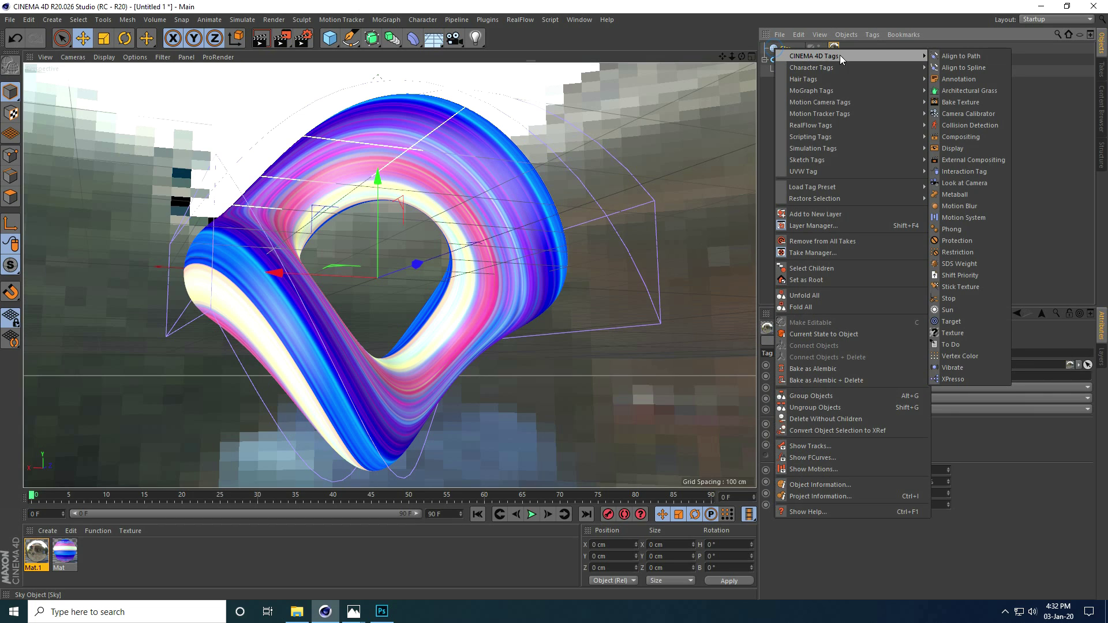
left_click(983, 137)
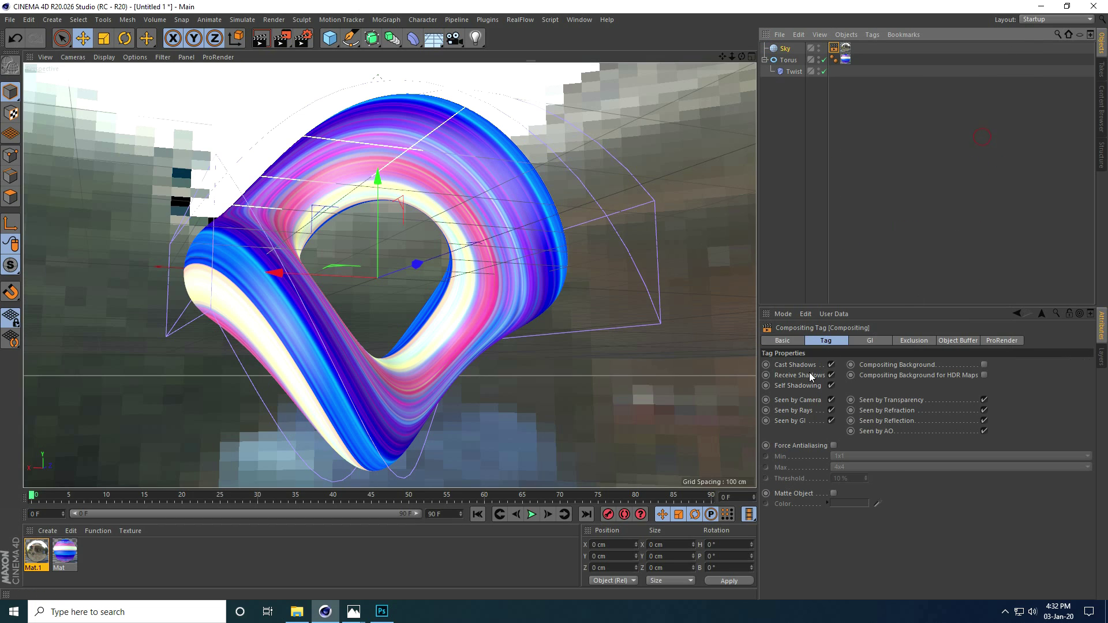
left_click(831, 400)
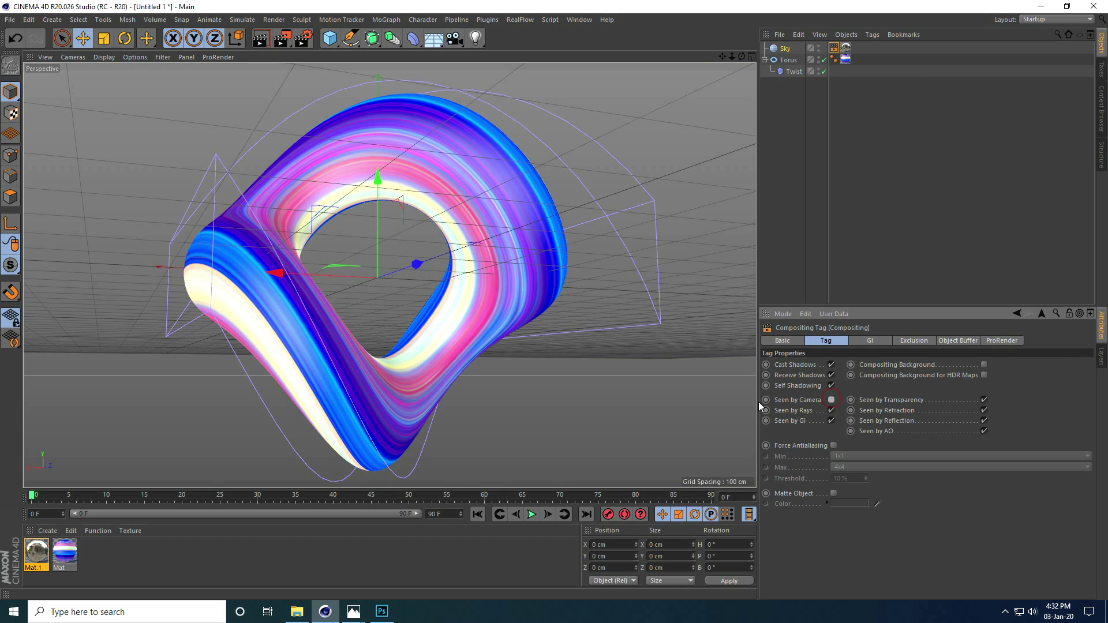
- Add the Ambient Occlusion render effect with 100% accuracy and 256 maximum samples
left_click_drag(484, 331, 386, 342, "alt")
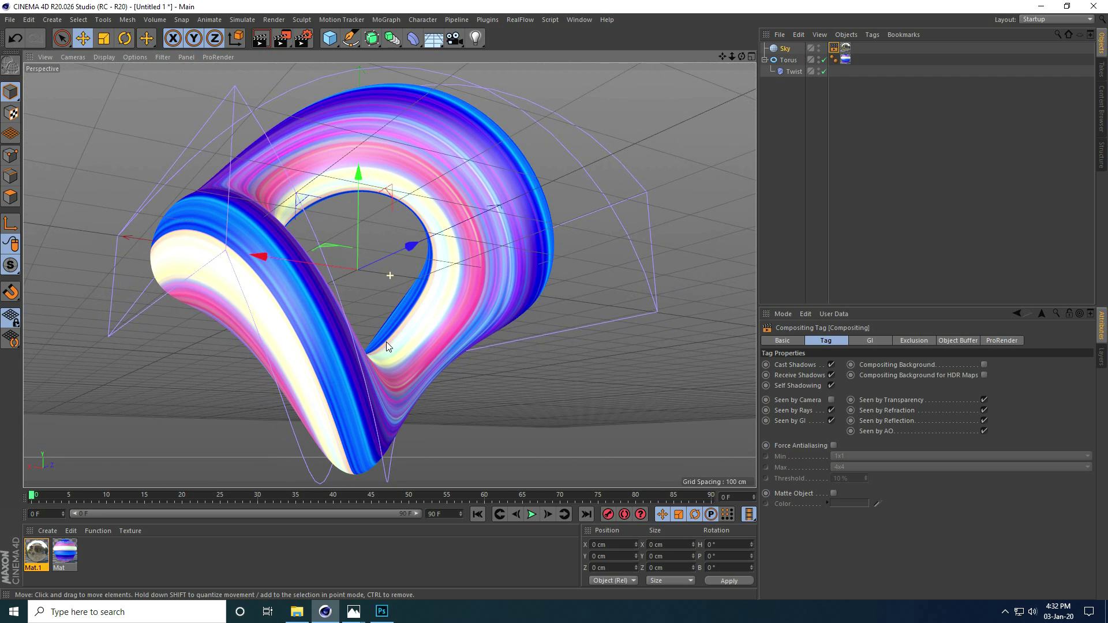
left_click(304, 40)
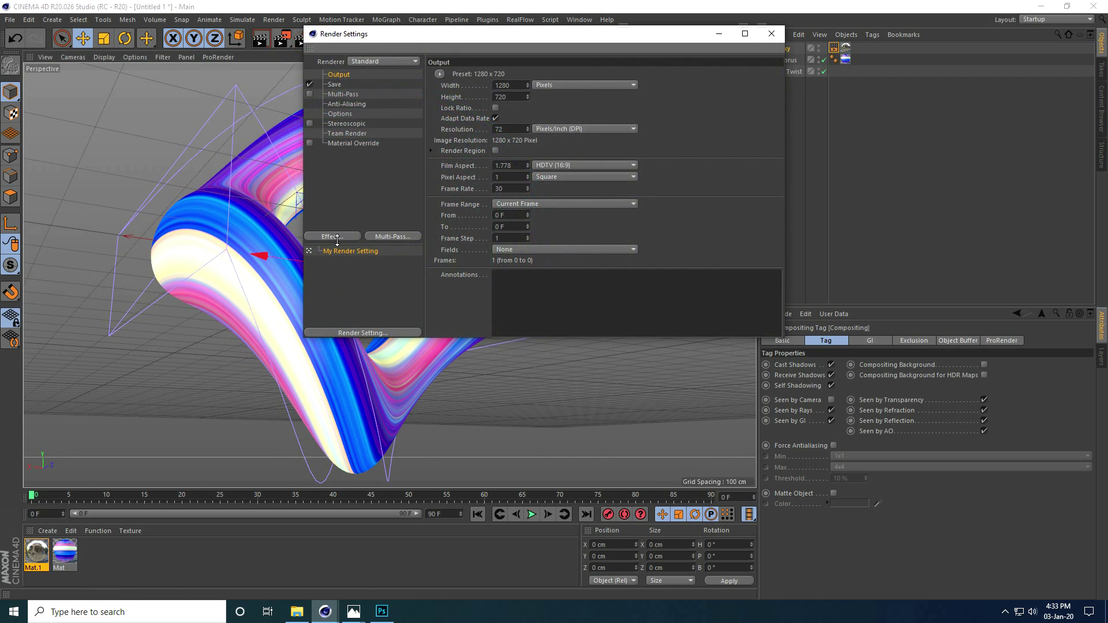
left_click(337, 237)
left_click(398, 308)
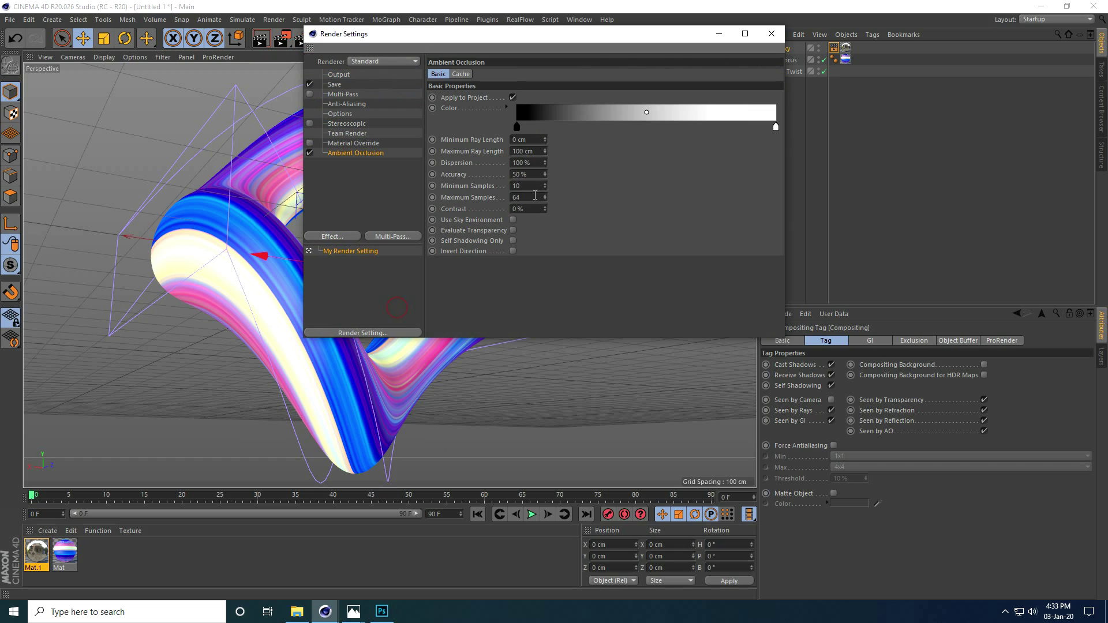
left_click(517, 209)
left_click(517, 196)
type("256")
key("shift+Tab")
key("shift+Tab")
type("100")
key("Return")
- Add the Caustics and Global Illumination effects to the render settings
left_click(348, 238)
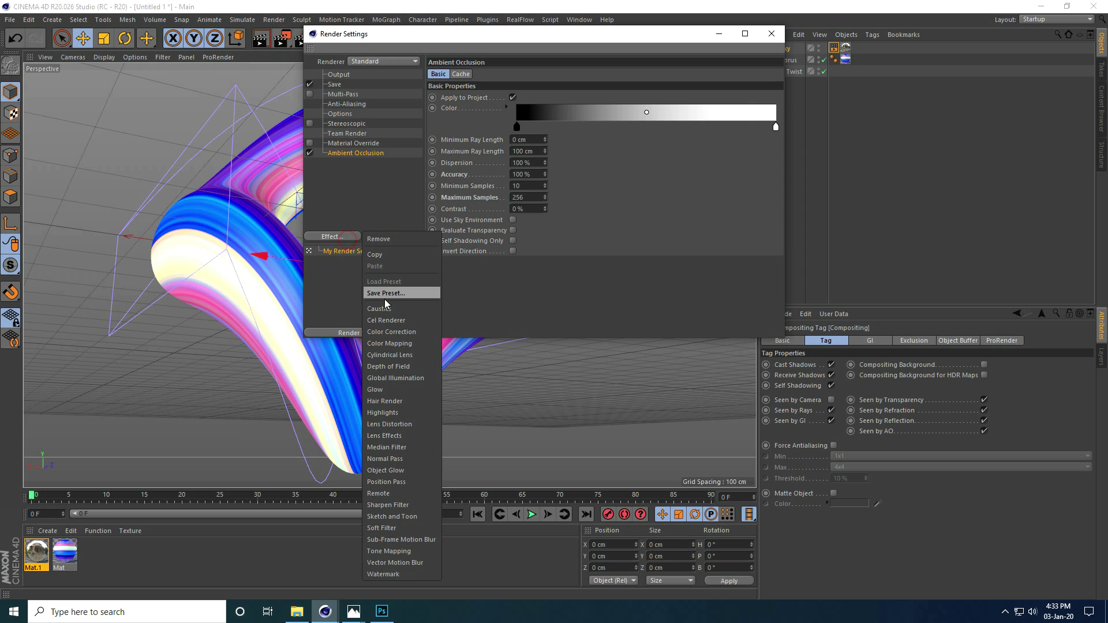
left_click(406, 315)
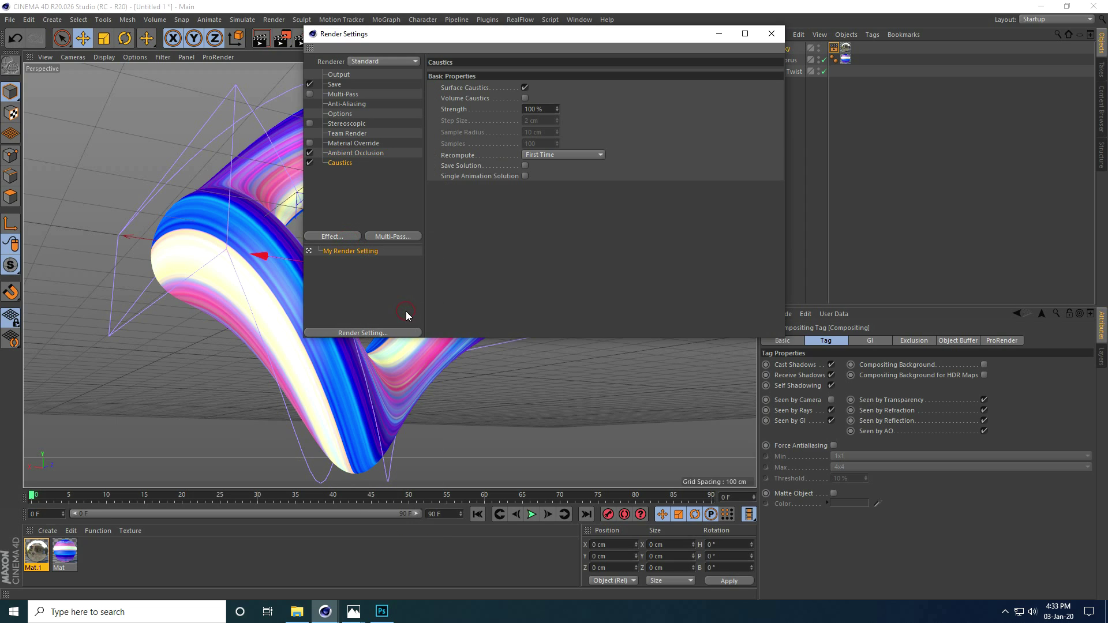
left_click(339, 237)
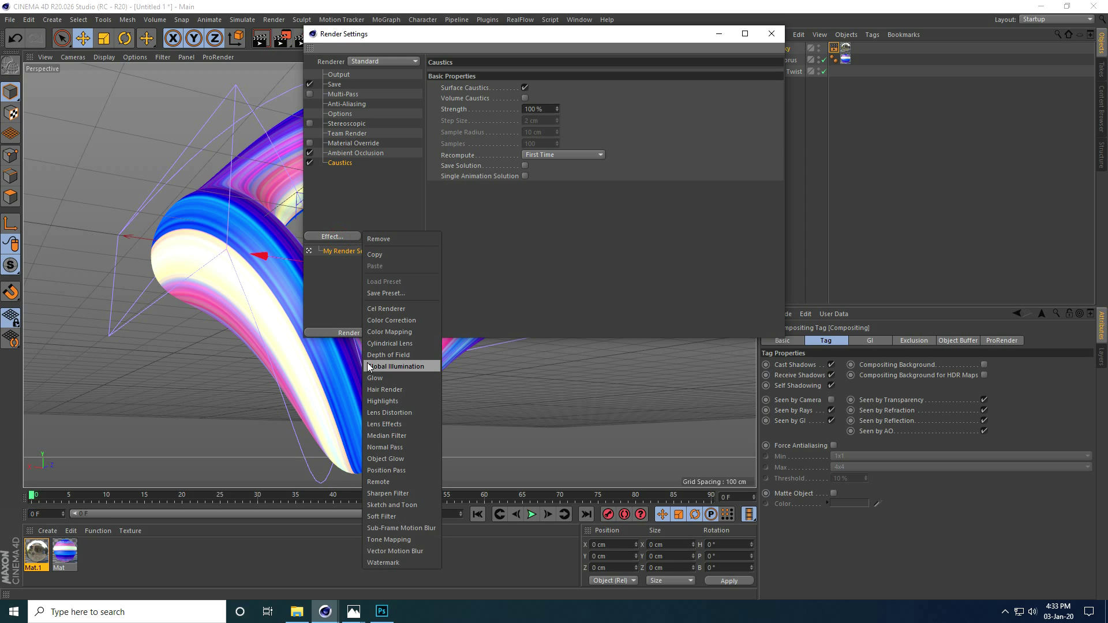
left_click(421, 366)
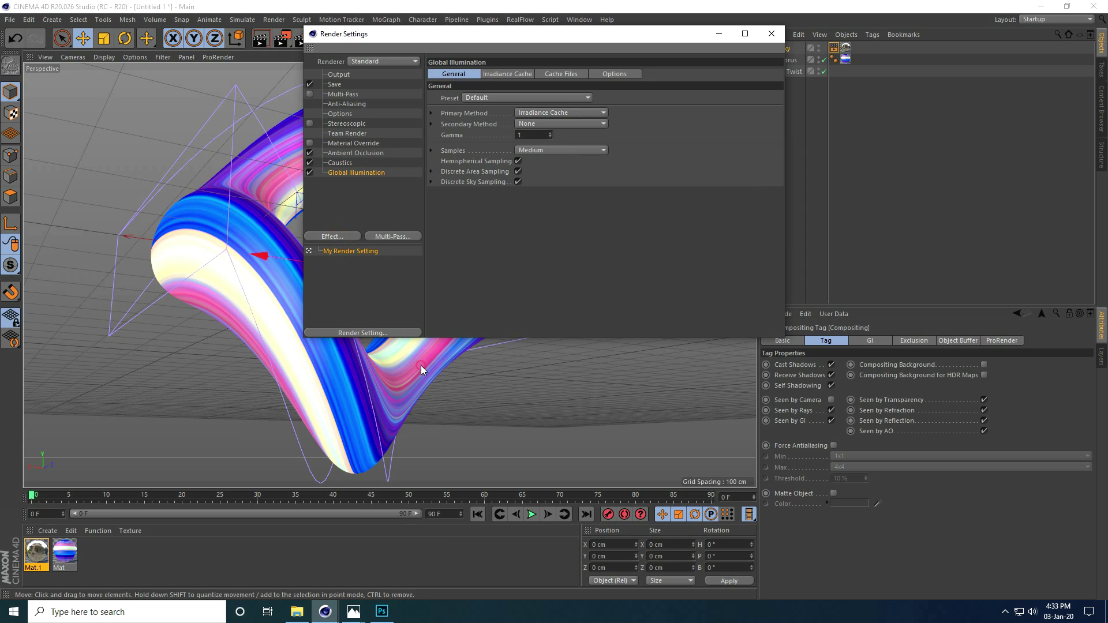
- Set the render's Anti-Aliasing mode to Best
left_click(334, 107)
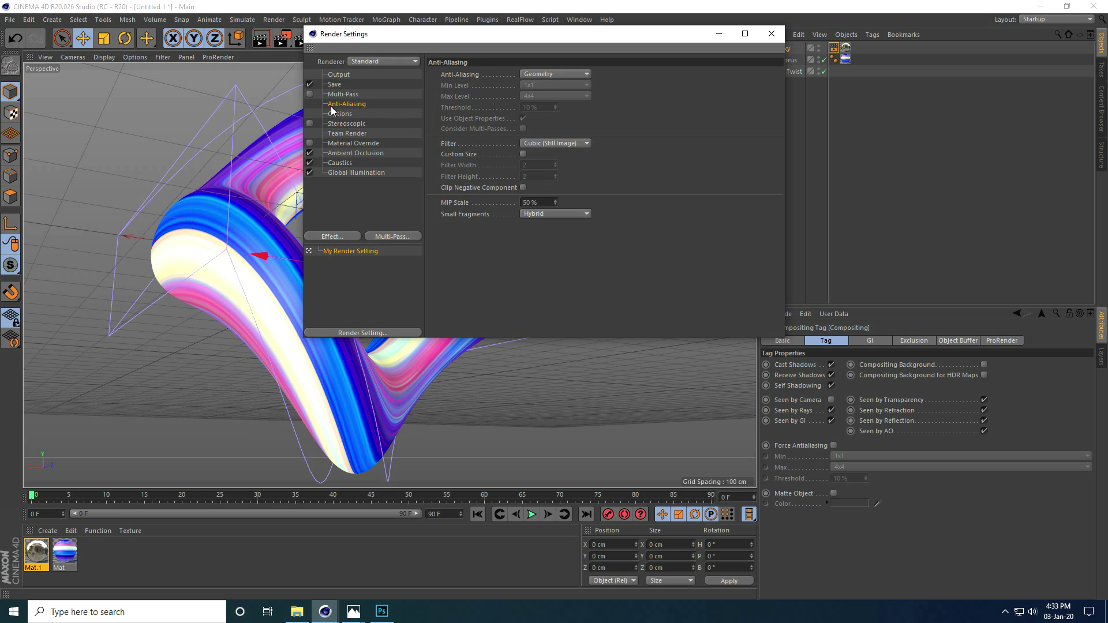
left_click(545, 78)
left_click(543, 106)
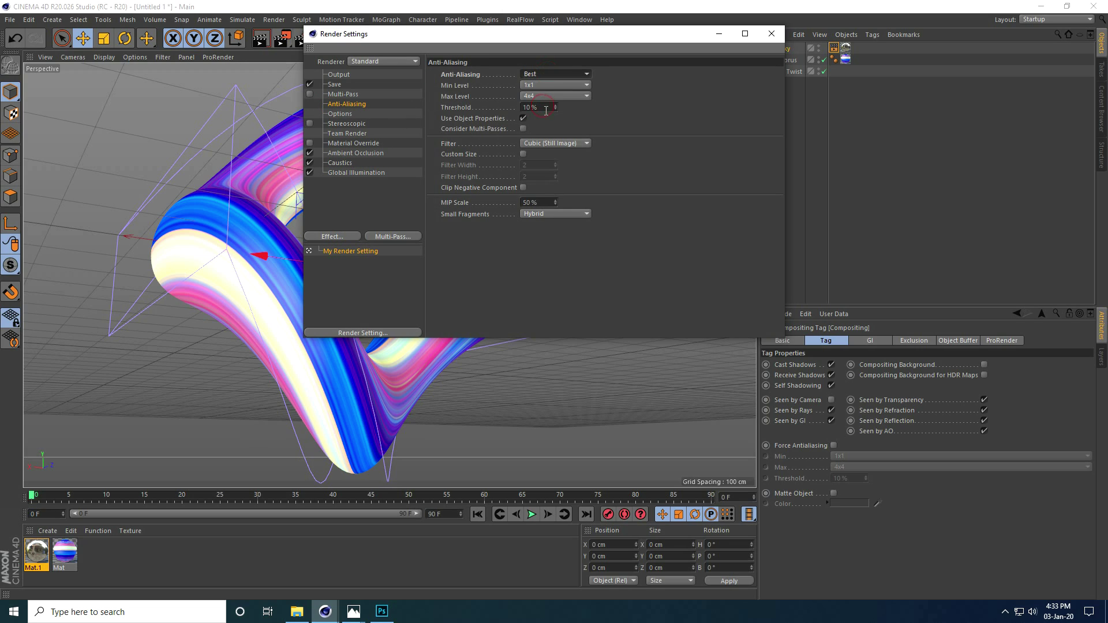
- Enable the alpha channel and choose PNG as the format in the render's Save settings
left_click(336, 86)
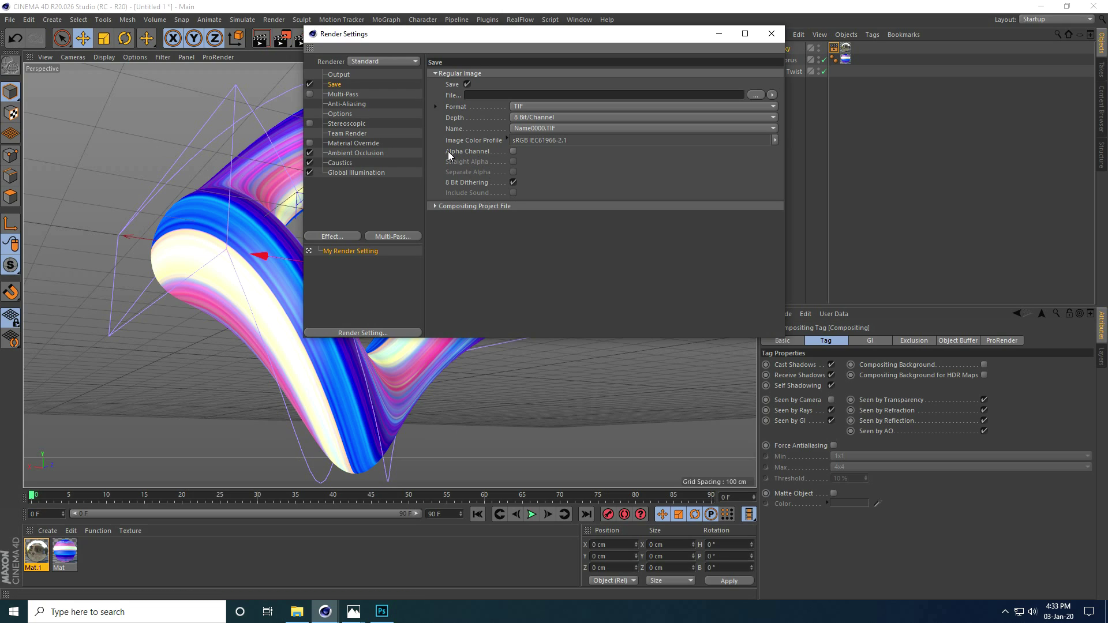
left_click(513, 151)
left_click(531, 106)
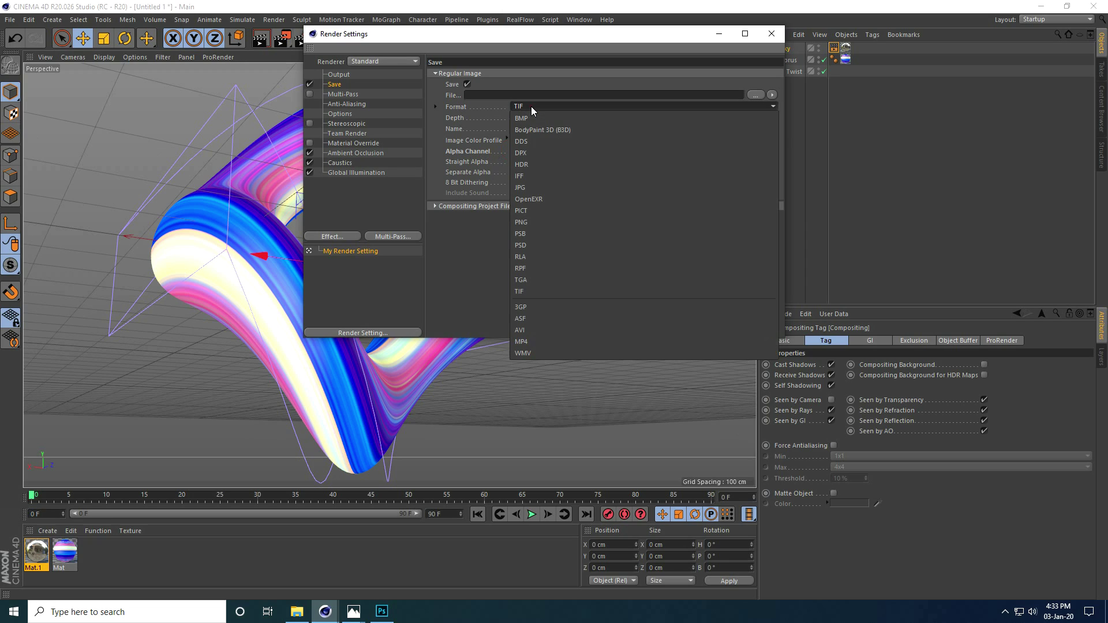
left_click(531, 222)
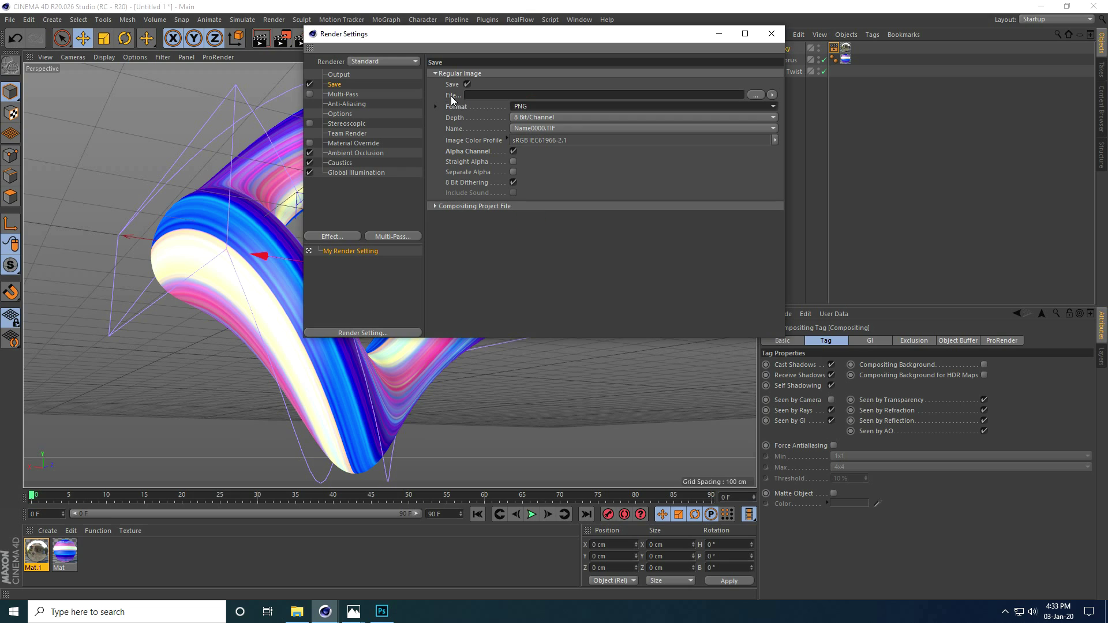
- Set the render's output file to q in the Desktop's New folder
left_click(756, 94)
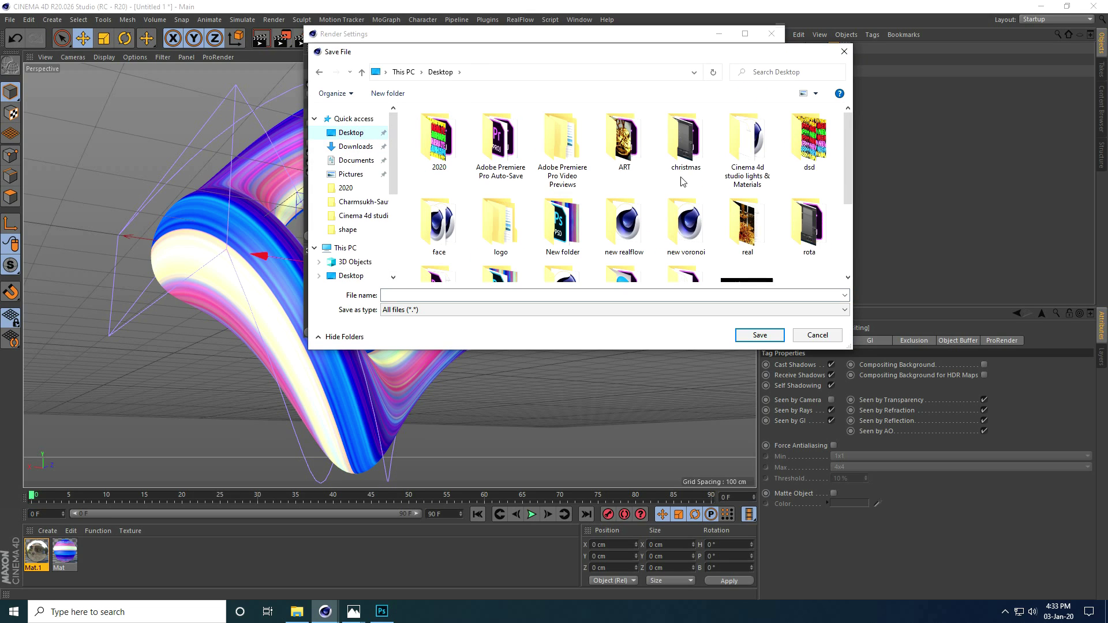
double_click(563, 225)
left_click(520, 293)
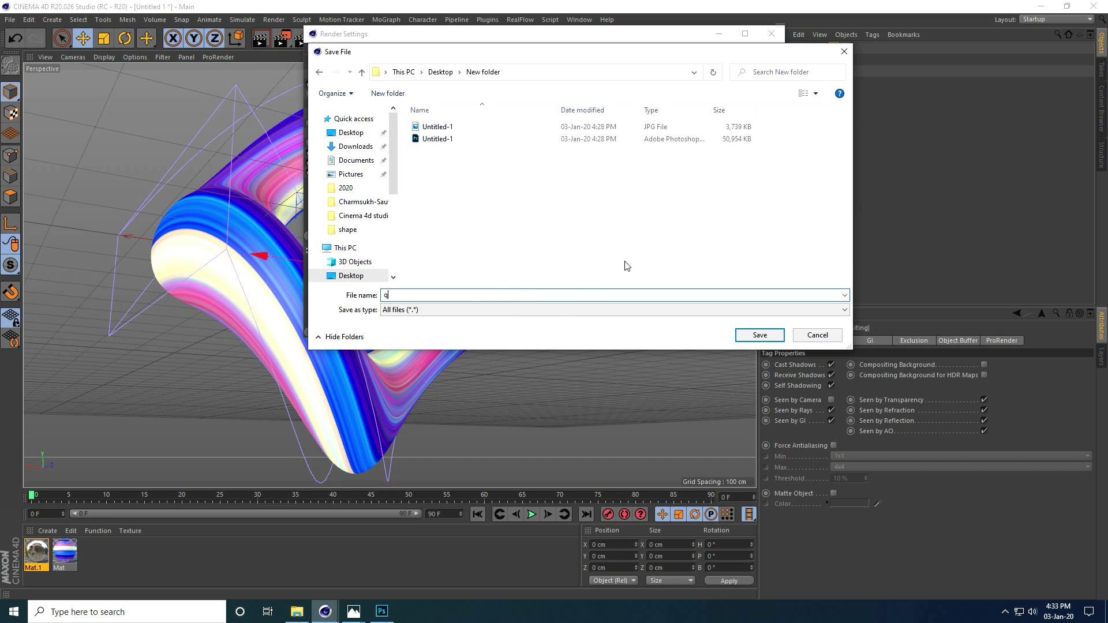
left_click(750, 336)
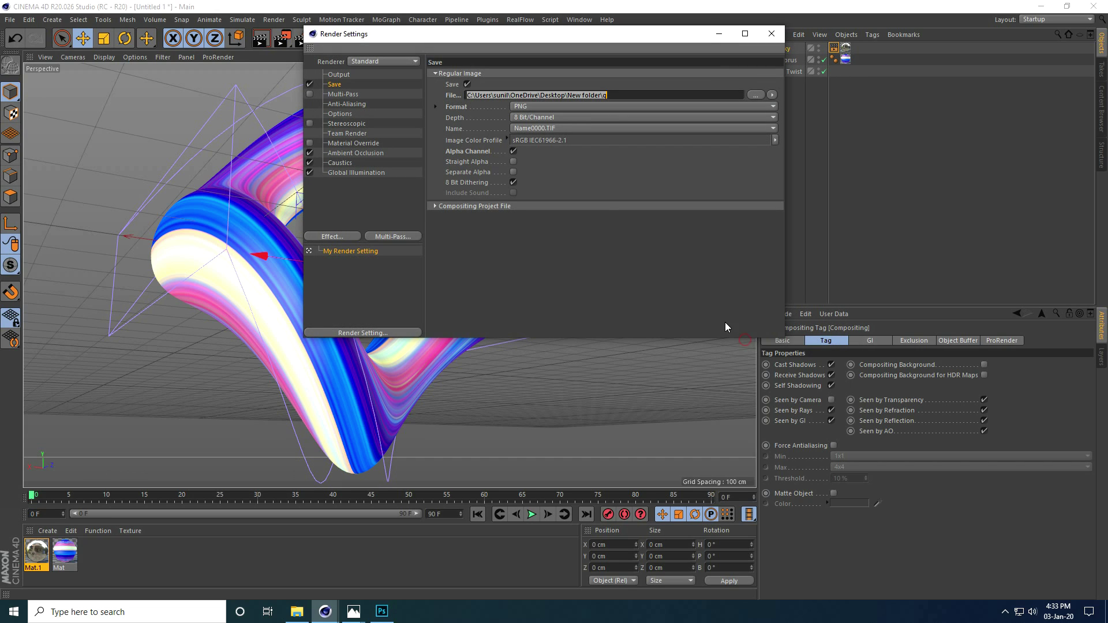
- Check the Output, Anti-Aliasing and Save settings, then render the current frame to a maximized Picture Viewer
left_click(349, 75)
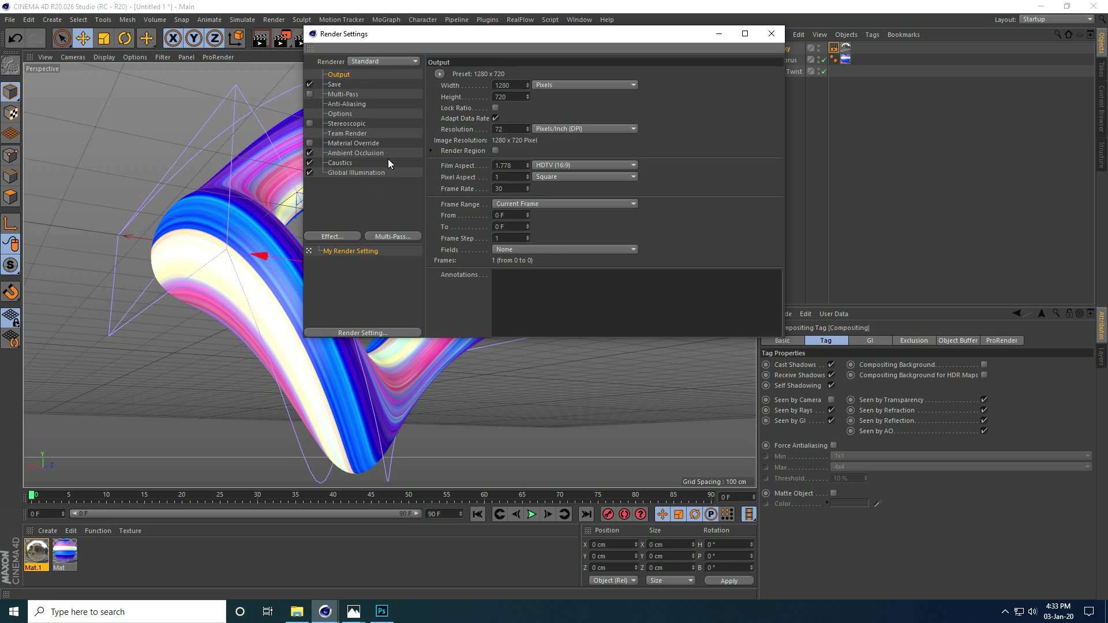
left_click(348, 104)
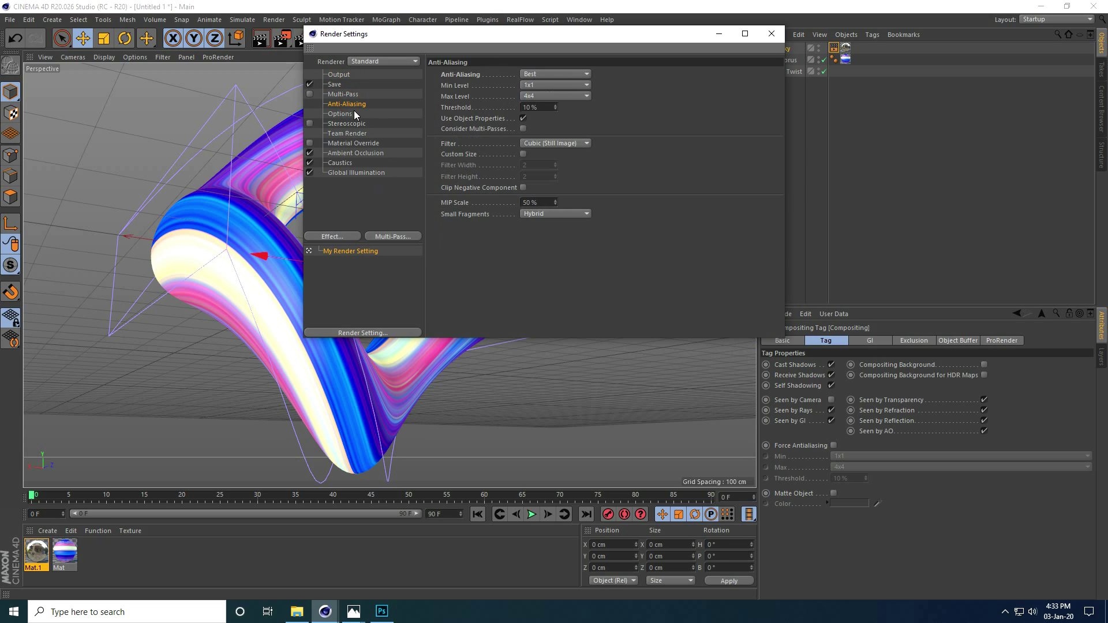
left_click(334, 85)
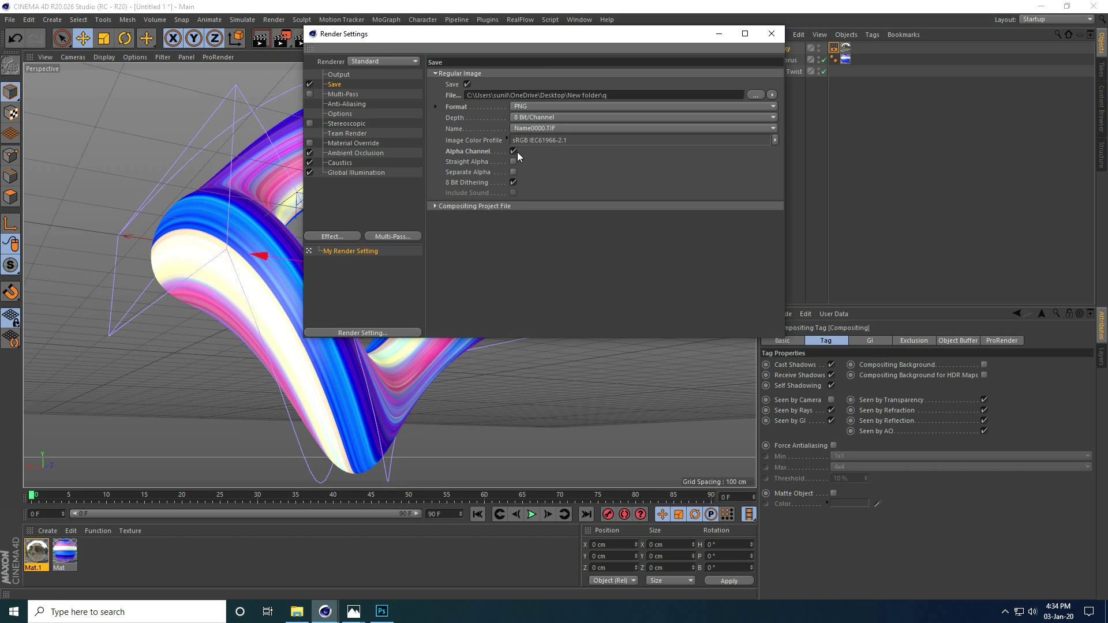
left_click(771, 34)
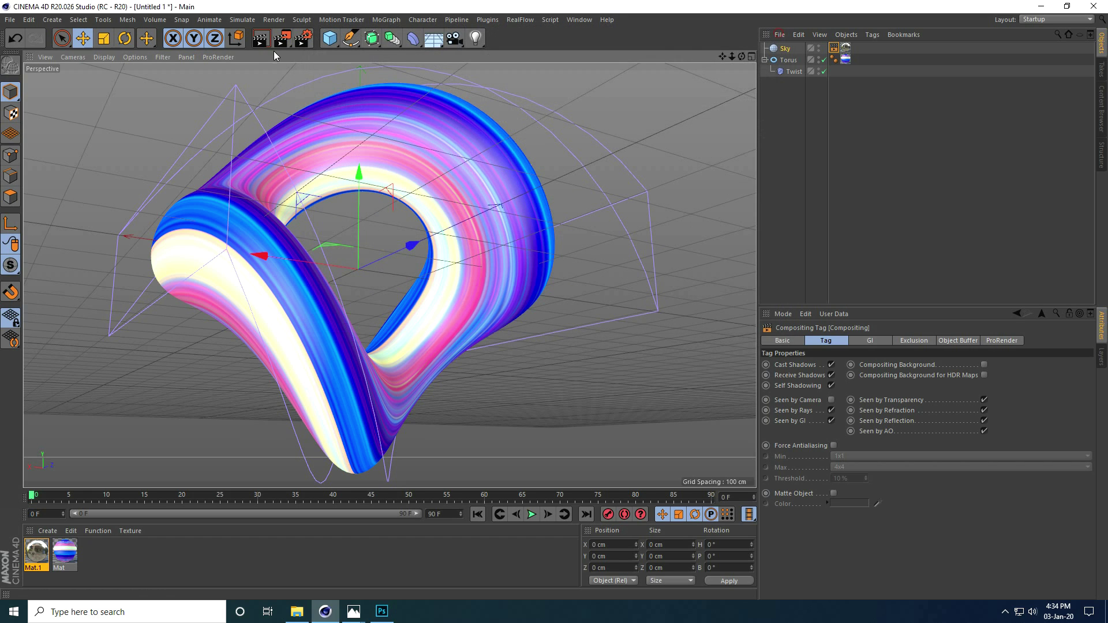
left_click(281, 38)
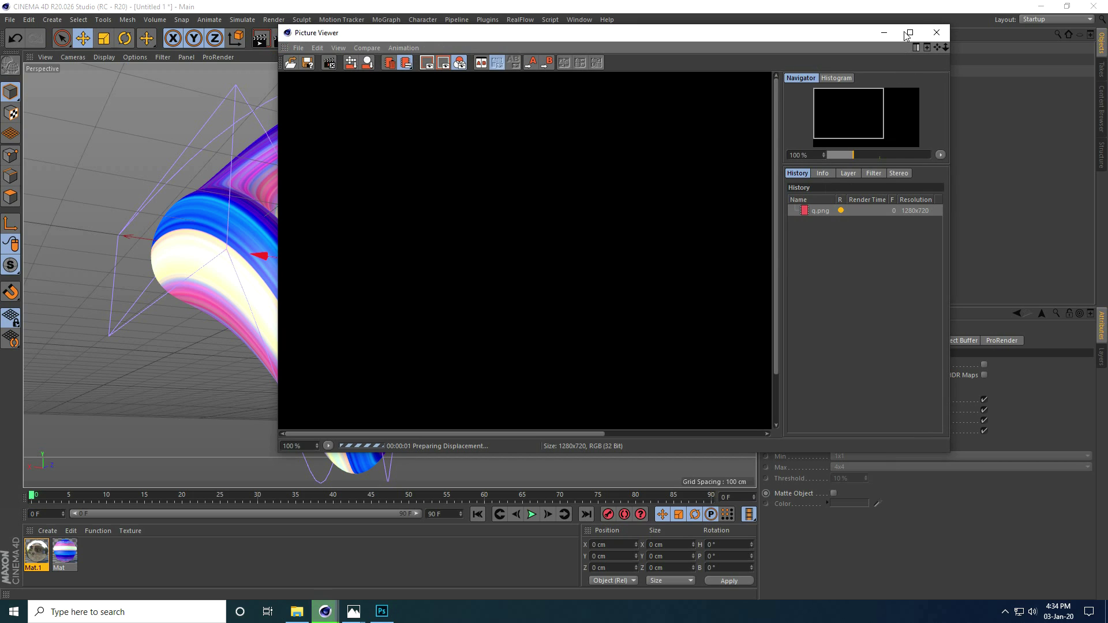
left_click(909, 33)
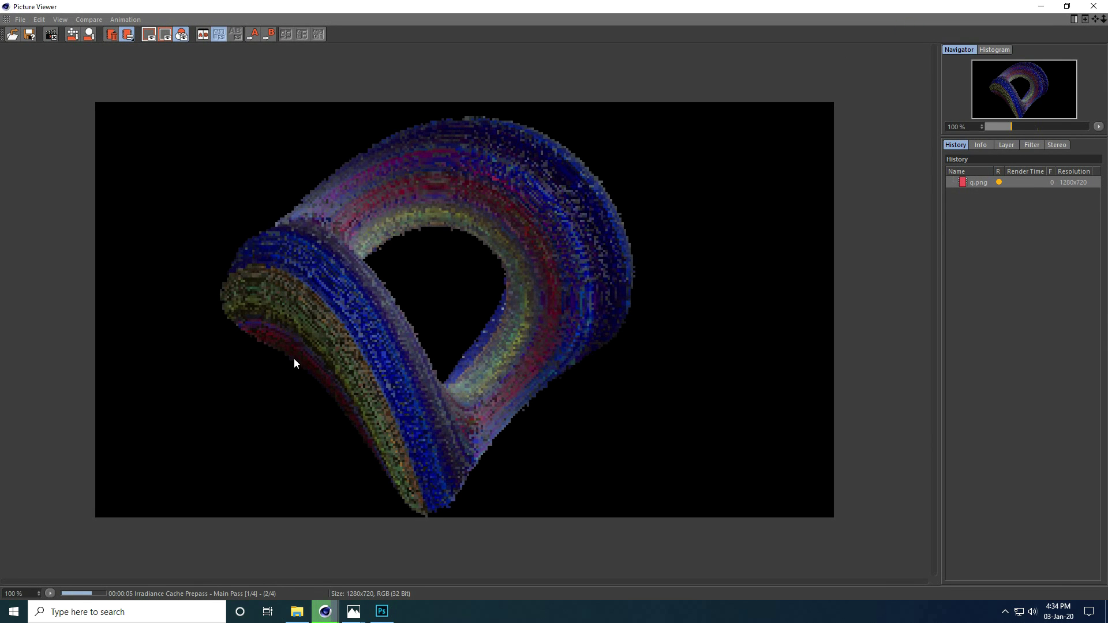
- Switch to File Explorer and browse the earlier shape renders from 1.png to 5.png in the Desktop's shape folder
left_click(296, 611)
left_click(43, 135)
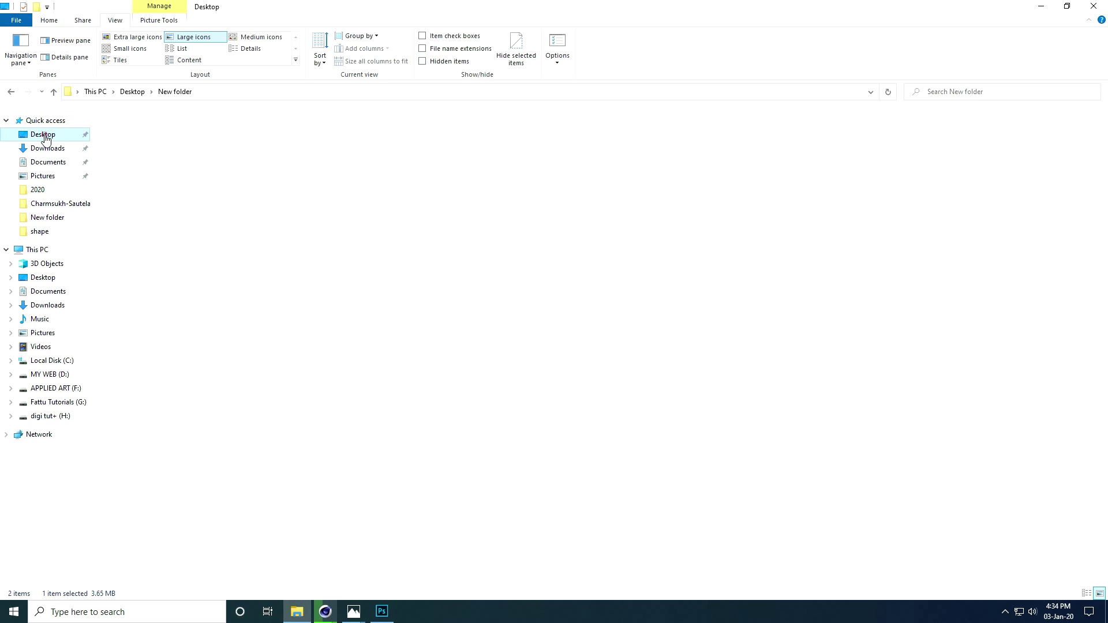
double_click(1072, 142)
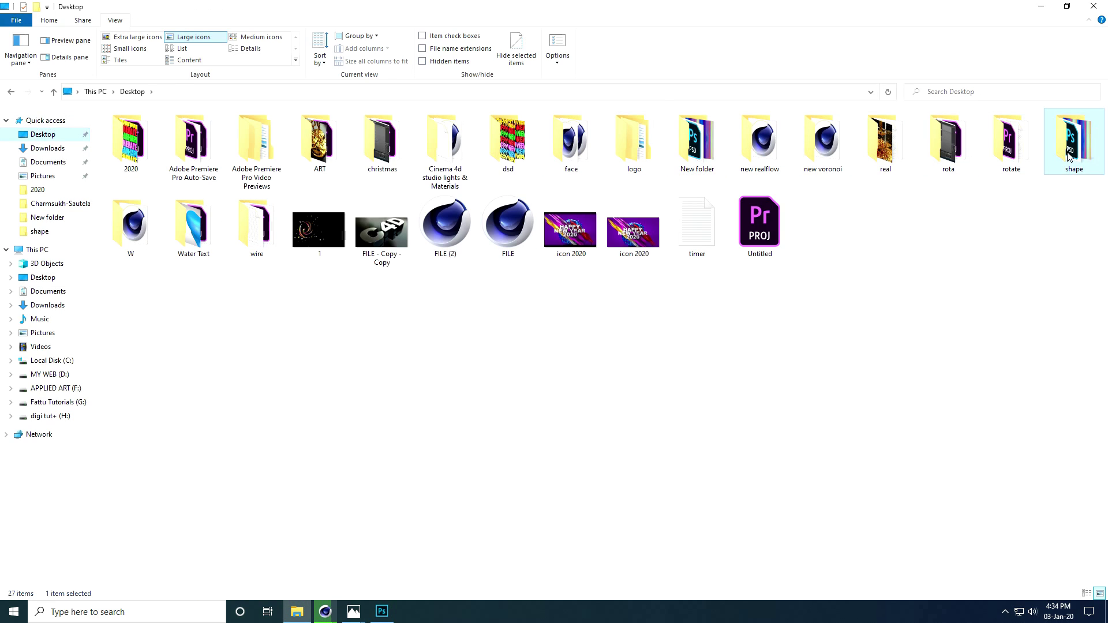
double_click(318, 147)
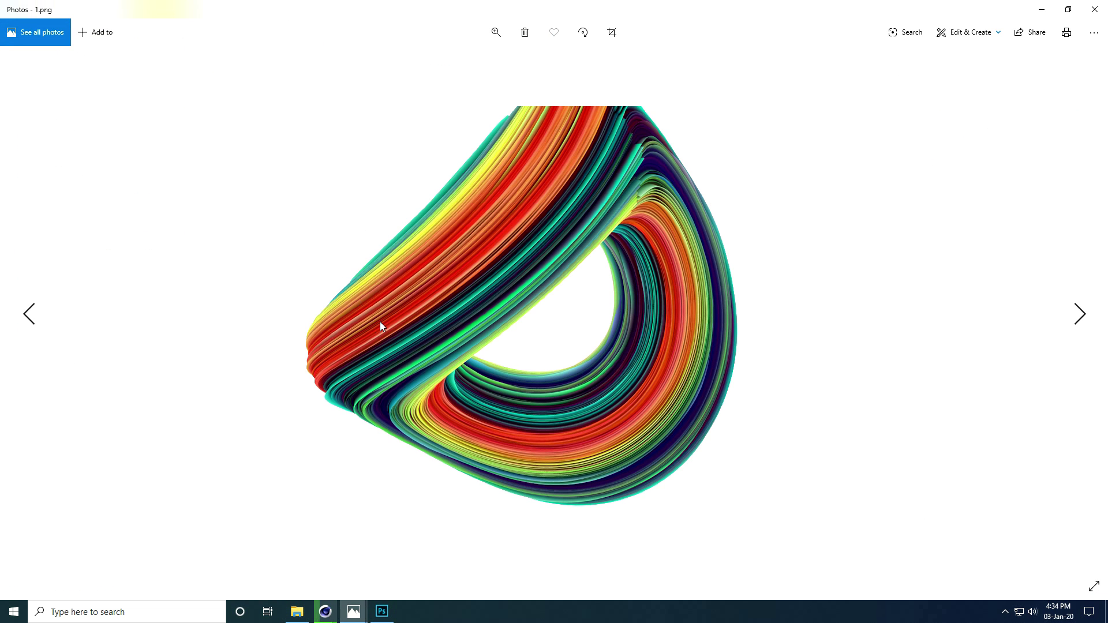
key("Right")
key("Right")
key("Right")
key("Right")
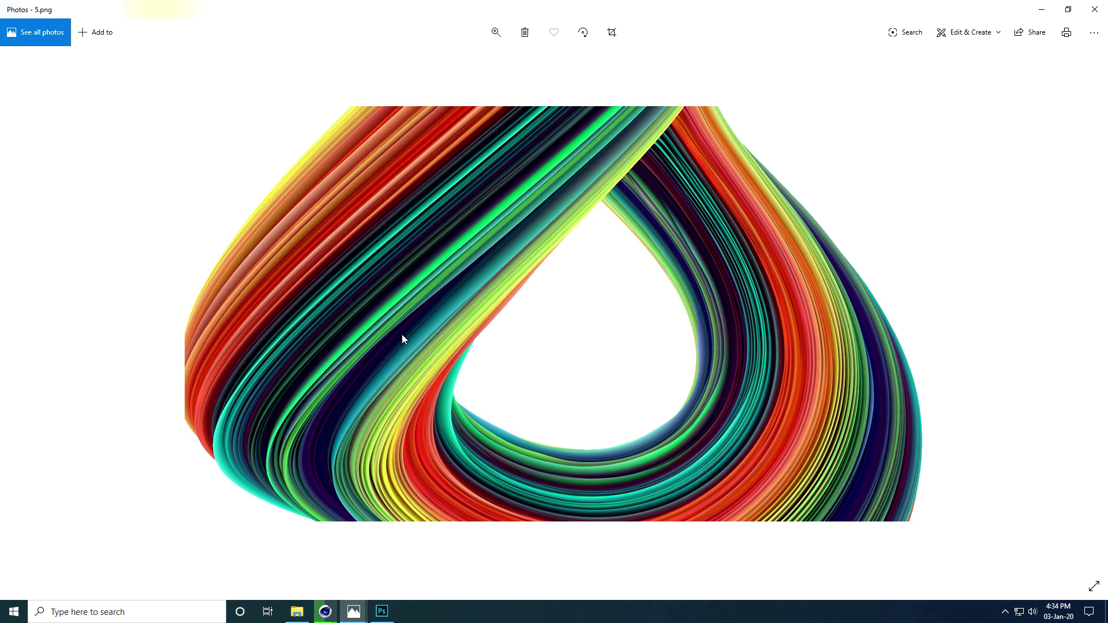
left_click(1094, 9)
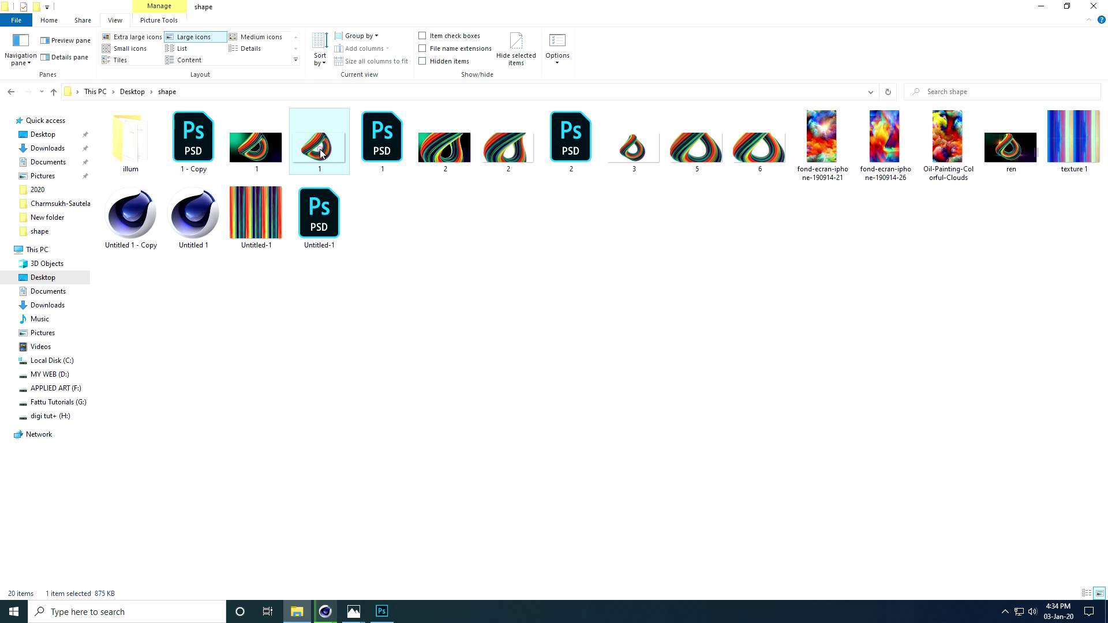
- Open the transparent 1.png in Photoshop and add a layer filled with black (000000) beneath the artwork
left_click_drag(322, 153, 485, 45)
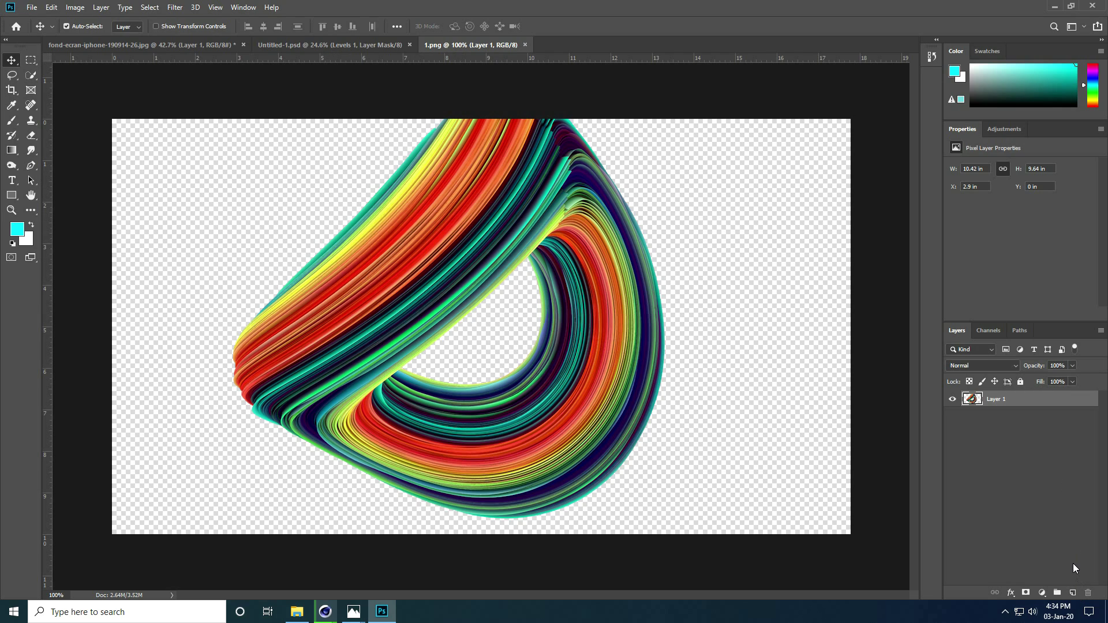
left_click(1073, 593, "ctrl")
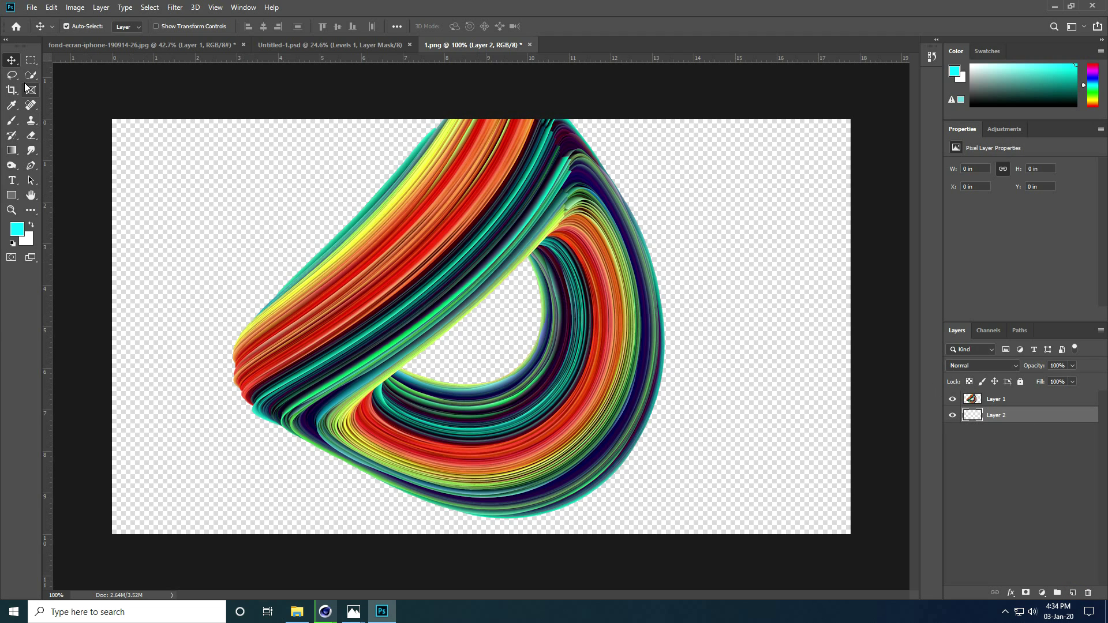
left_click(17, 229)
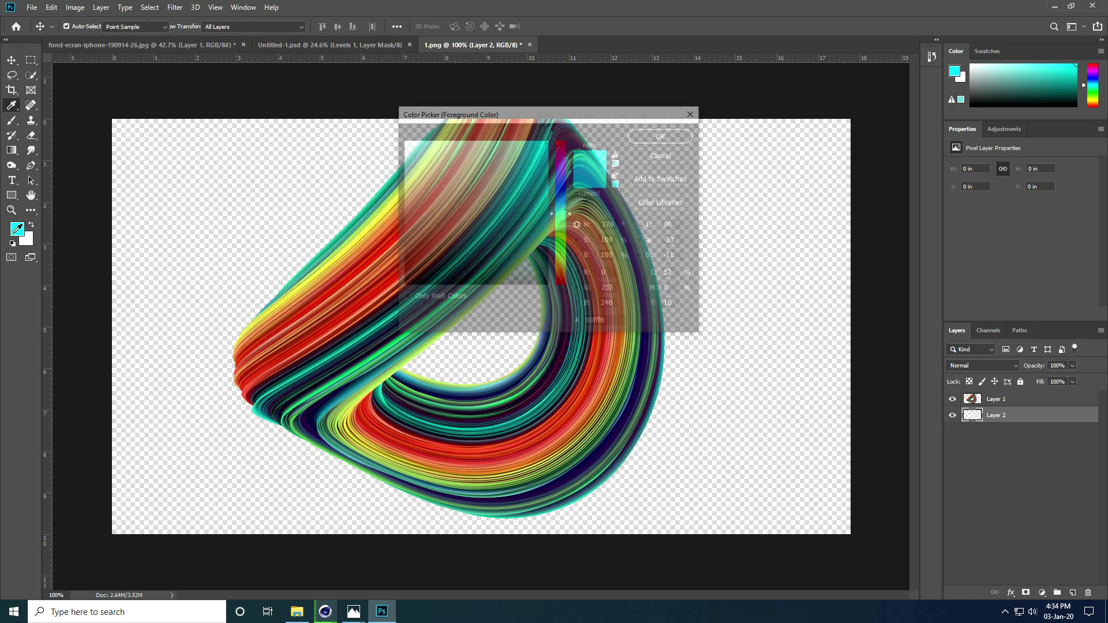
type("000000")
left_click(671, 138)
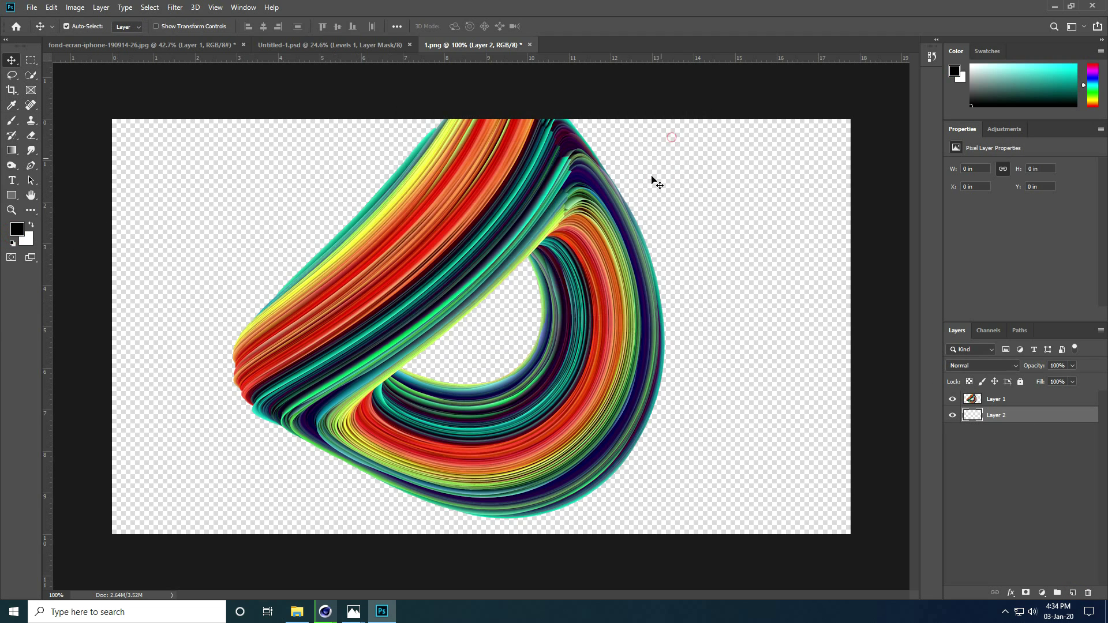
key("alt+BackSpace")
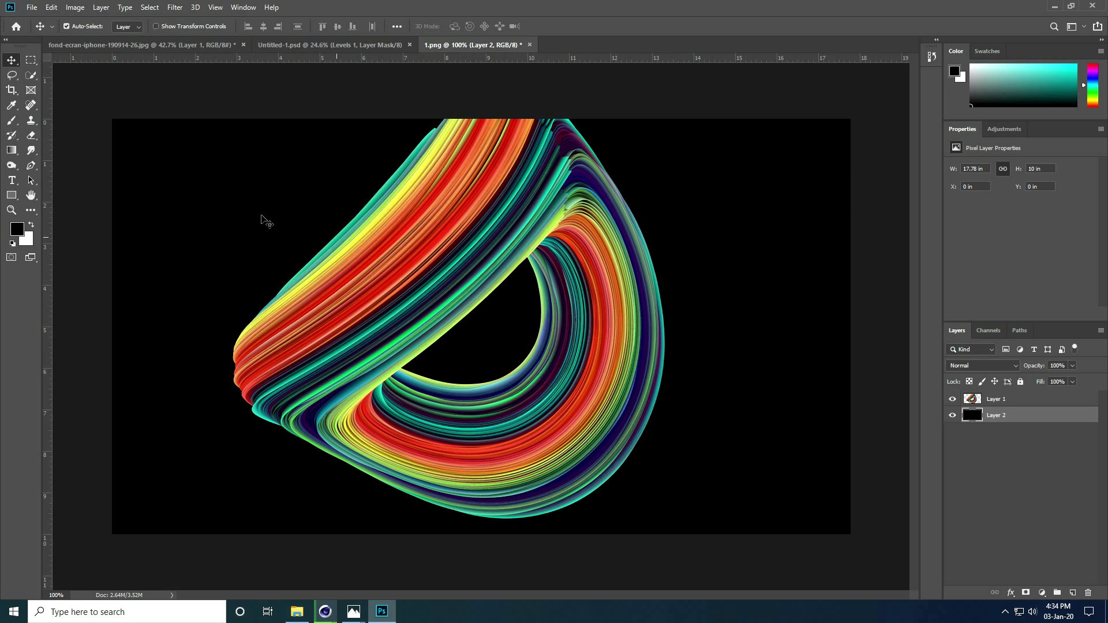
- Draw a circular selection over the canvas's upper-left corner and add a new layer above the black background
right_click(31, 59)
left_click(75, 70)
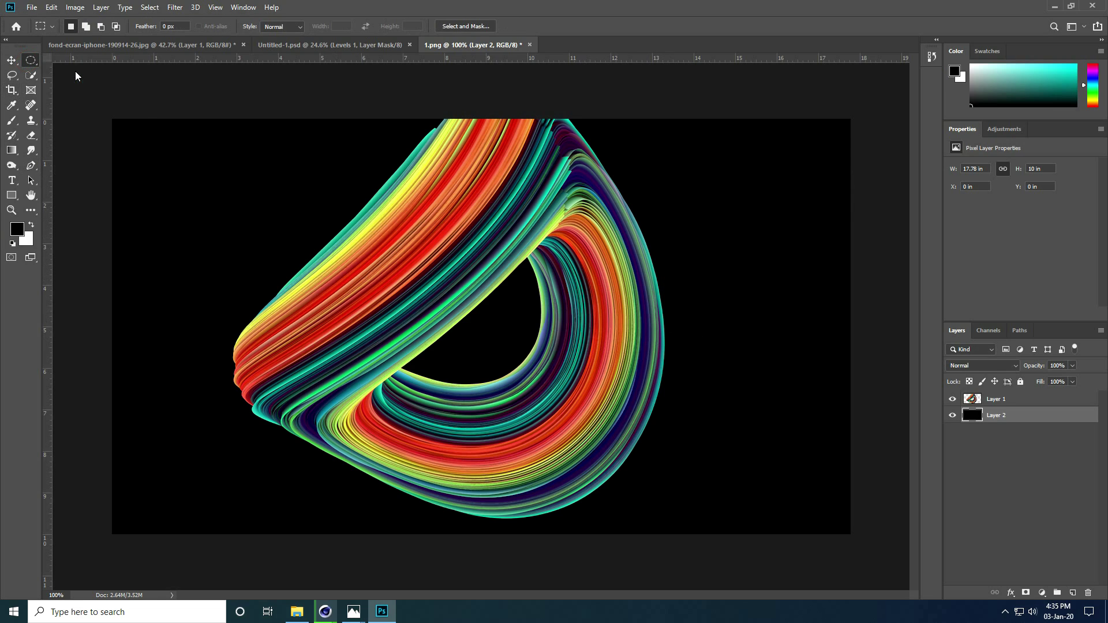
left_click_drag(78, 91, 317, 319)
left_click(1072, 592)
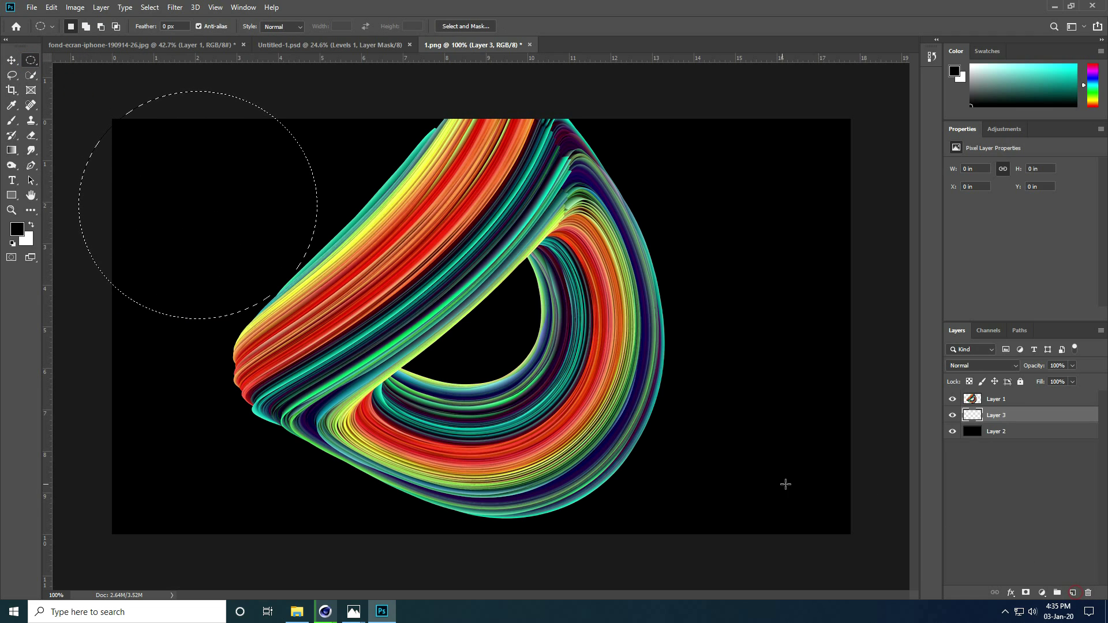
- Fill the circular selection with a teal green sampled from the artwork's upper-left edge and deselect it
left_click(18, 229)
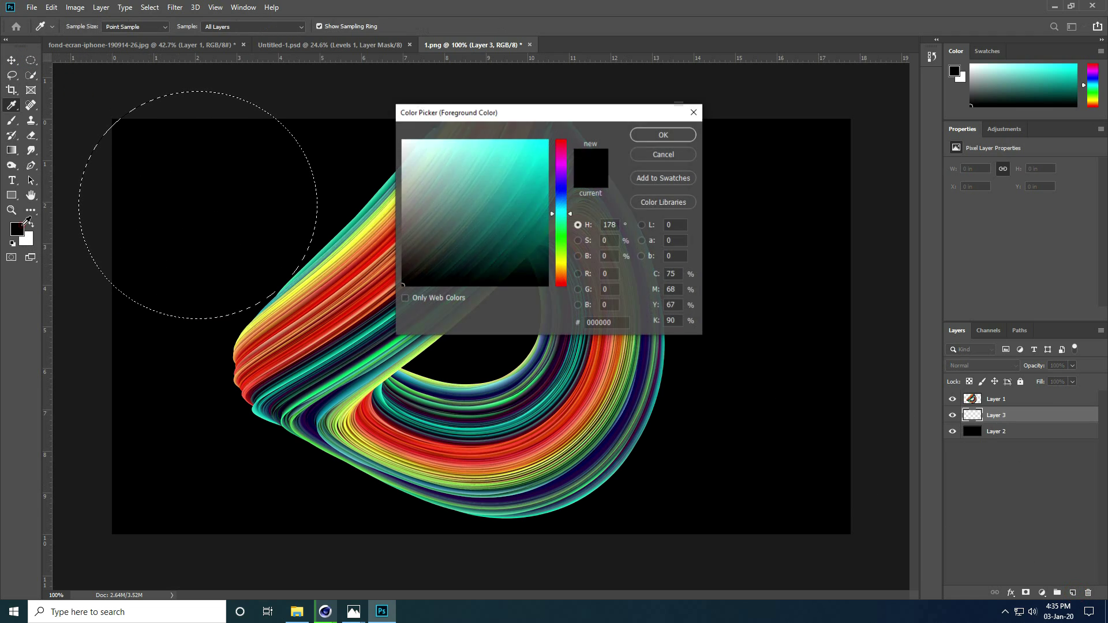
left_click(317, 258)
left_click(661, 136)
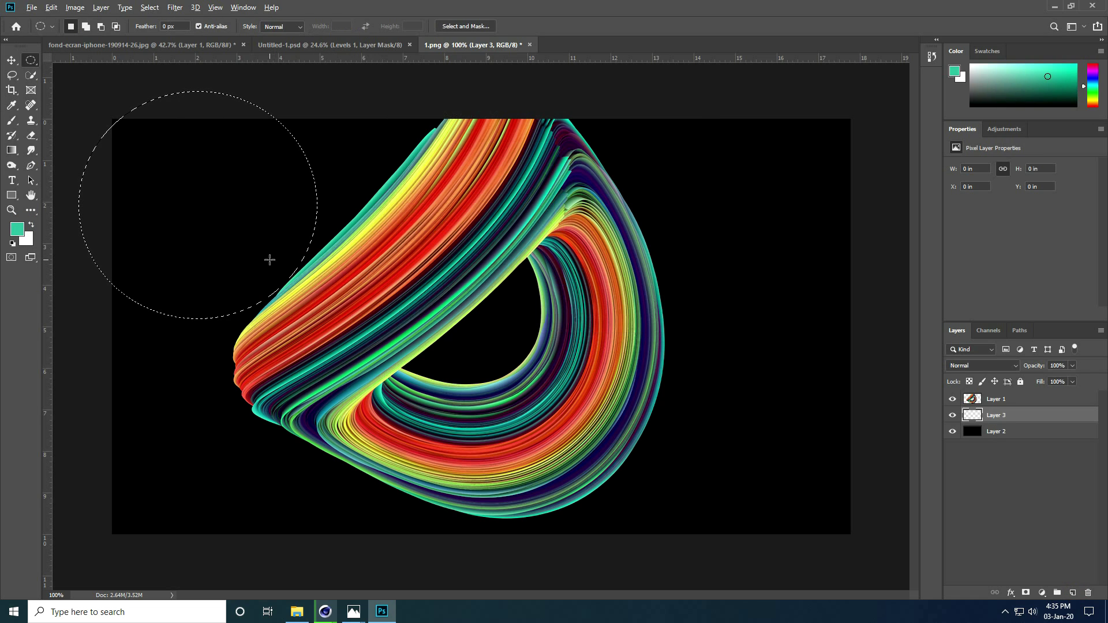
key("alt+BackSpace")
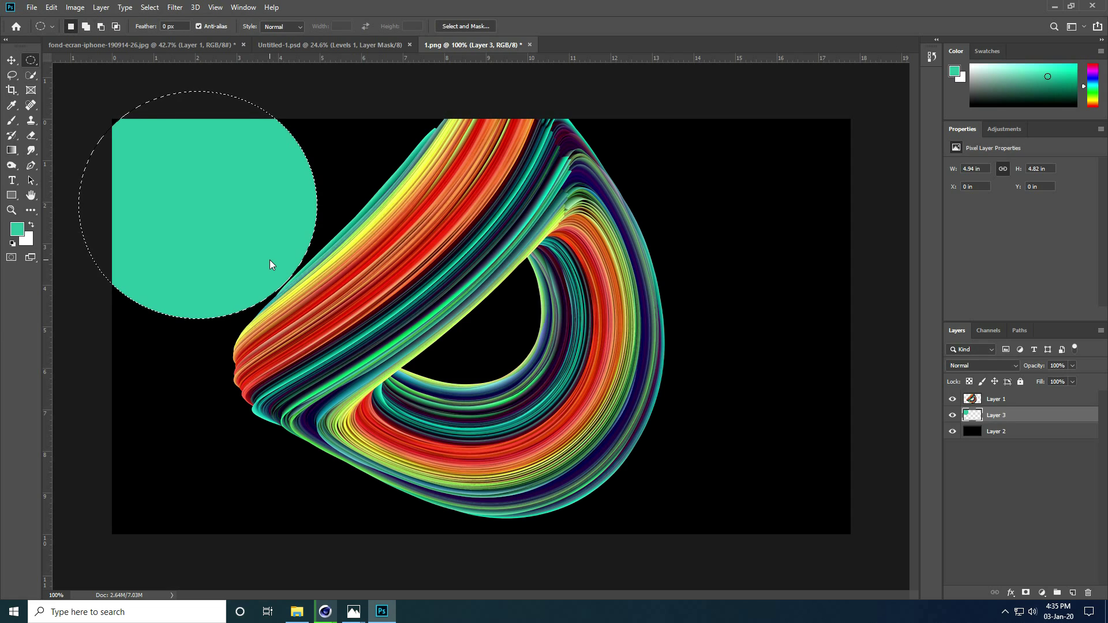
key("ctrl+d")
left_click(11, 60)
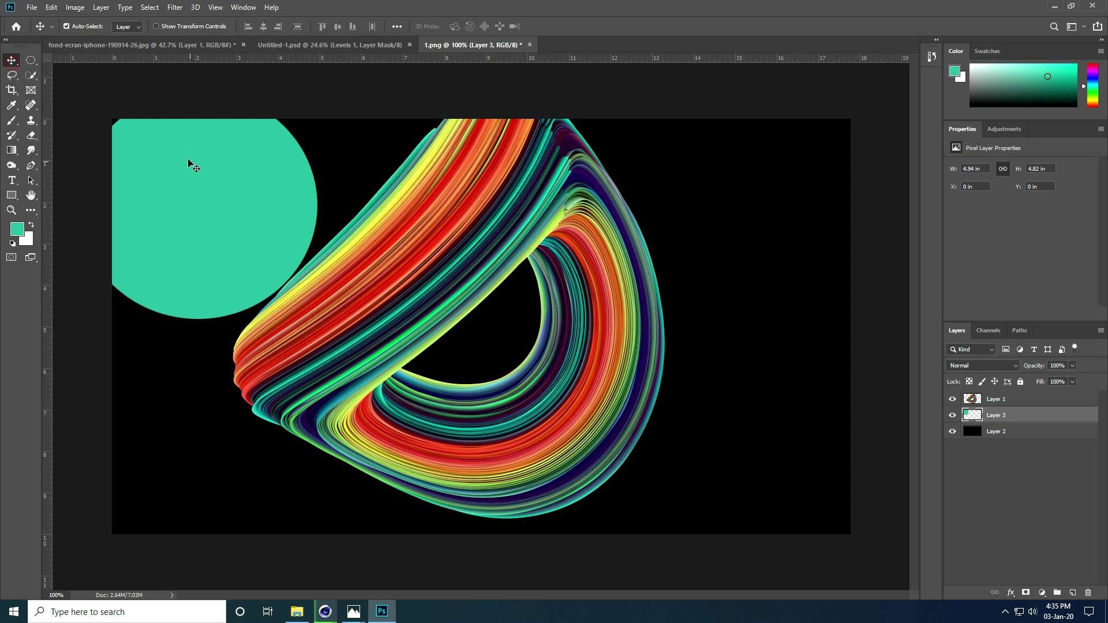
- Apply a strong Gaussian Blur to the green circle so it becomes a soft background glow
left_click(176, 8)
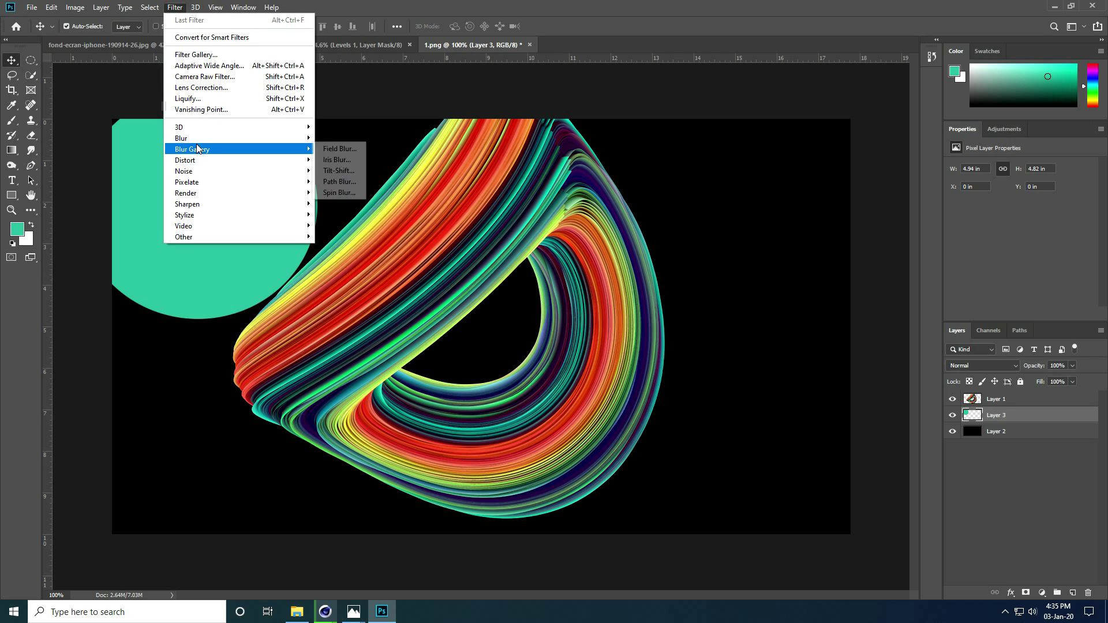
mouse_move(198, 140)
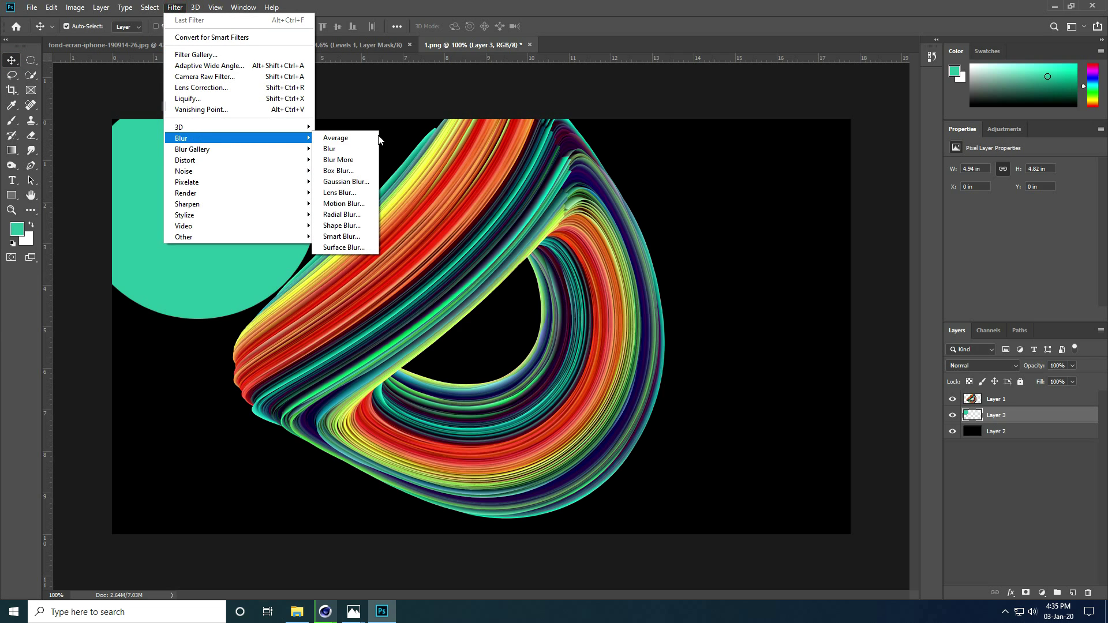
left_click(346, 182)
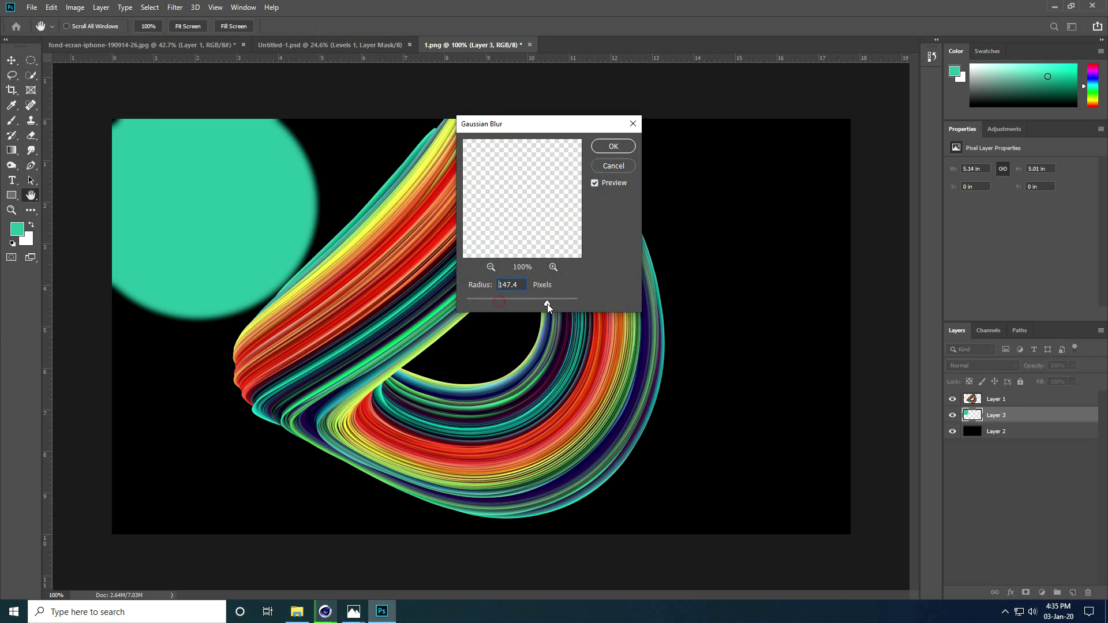
left_click_drag(547, 304, 552, 303)
left_click(613, 146)
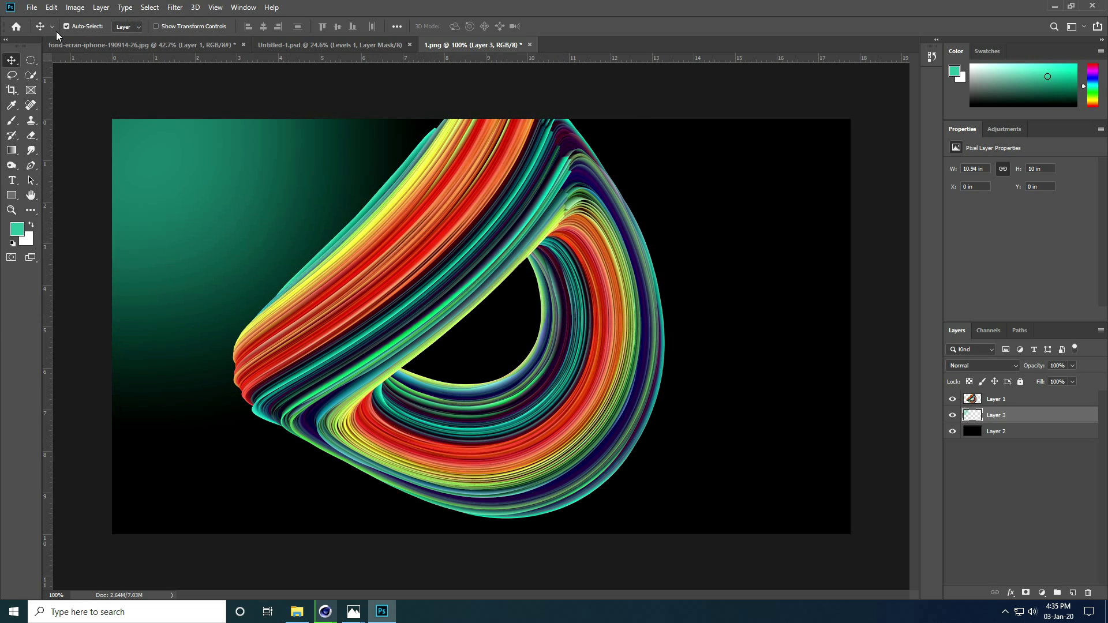
- Add another layer above the green glow and draw a large circular selection over the canvas's lower-right corner
left_click(1073, 592)
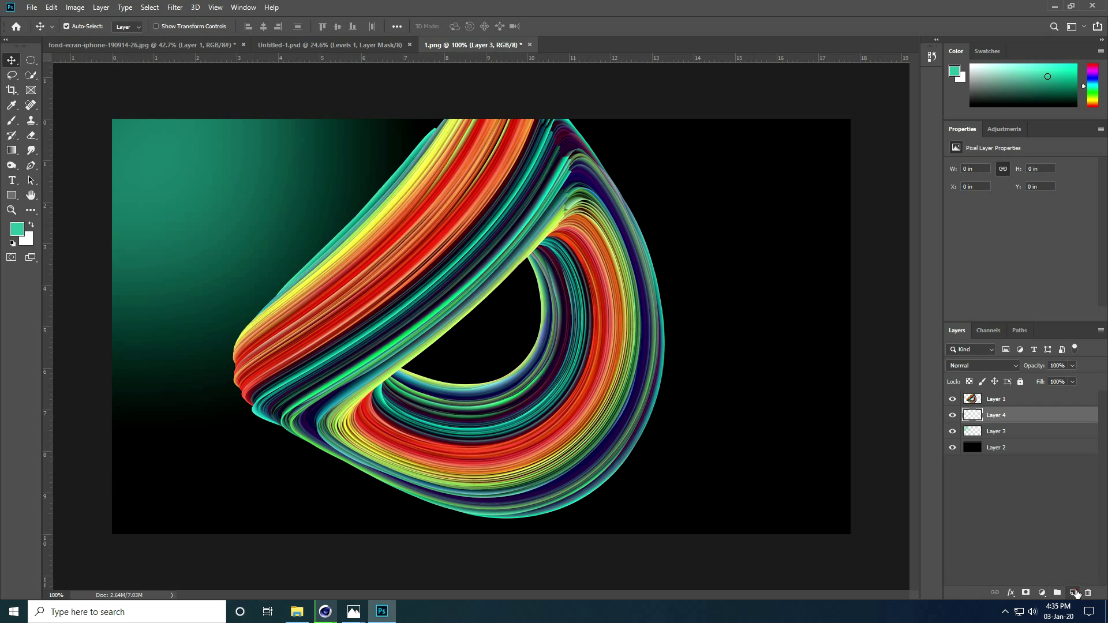
left_click(31, 61)
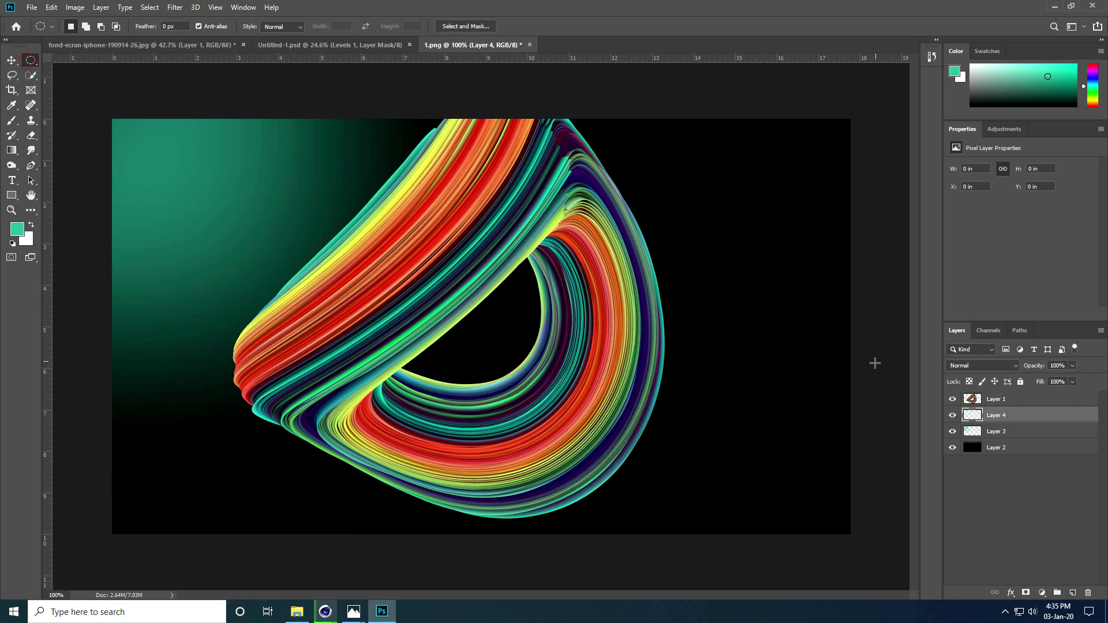
left_click_drag(874, 362, 620, 606)
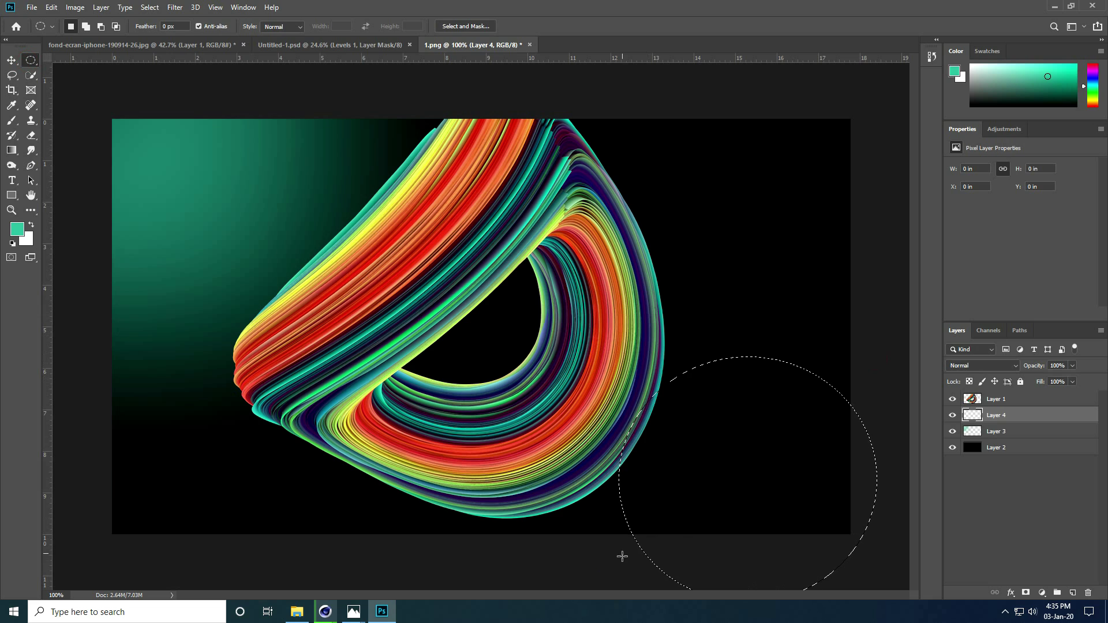
- Fill the circular selection with a dark navy blue sampled from the artwork's outer band and deselect it
left_click(18, 229)
left_click(592, 455)
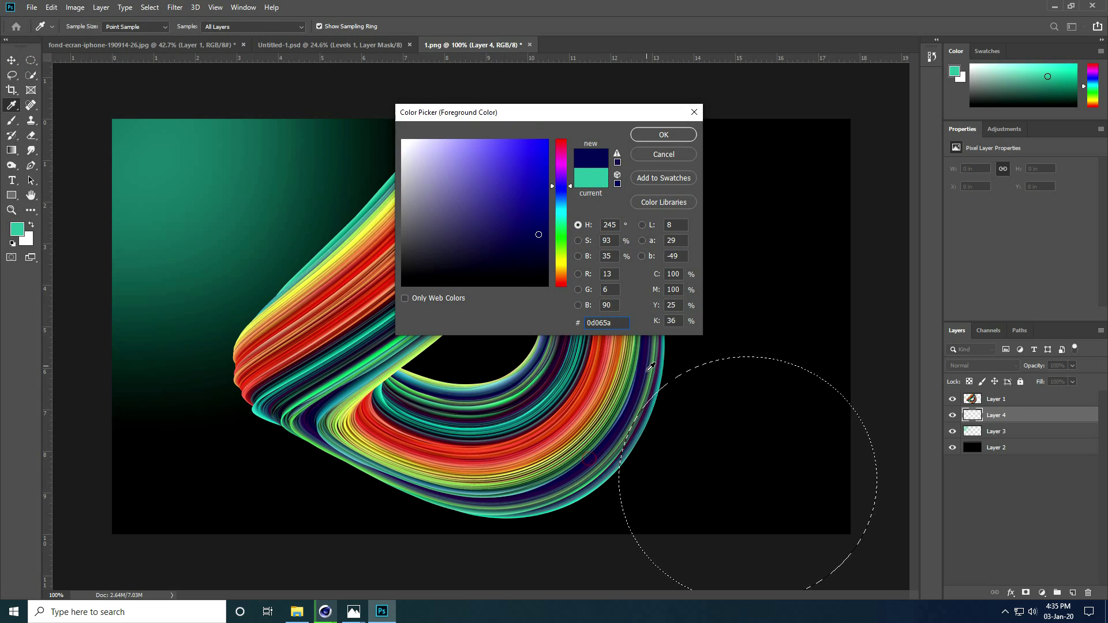
left_click(664, 136)
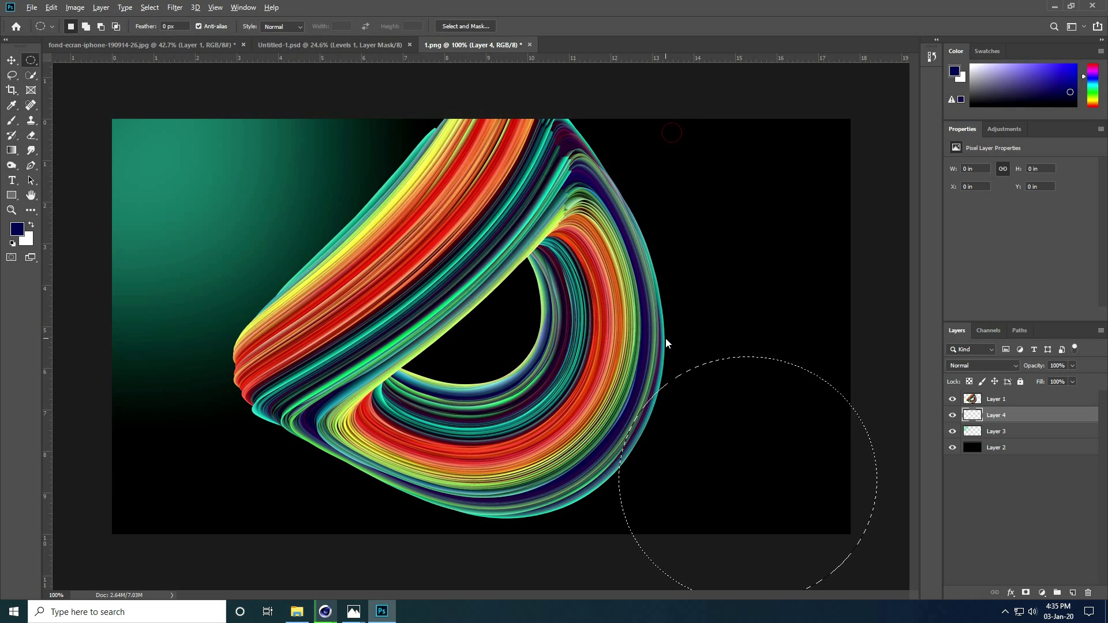
key("alt+BackSpace")
key("ctrl+d")
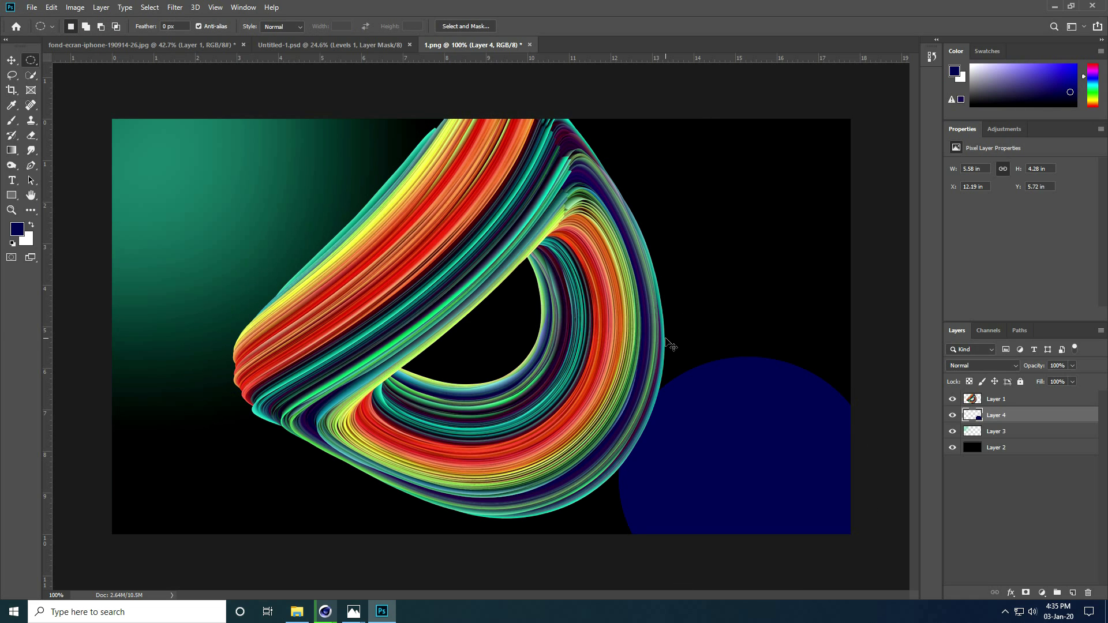
- Apply a strong Gaussian Blur to the navy circle for a soft background glow, then leave all layers unselected
left_click(175, 8)
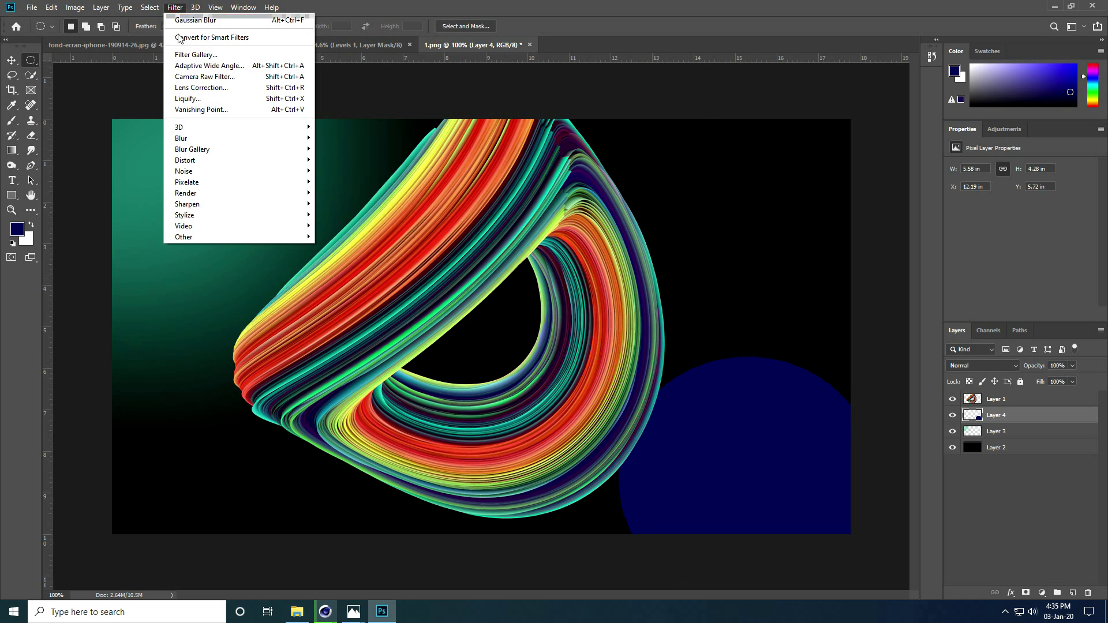
mouse_move(196, 139)
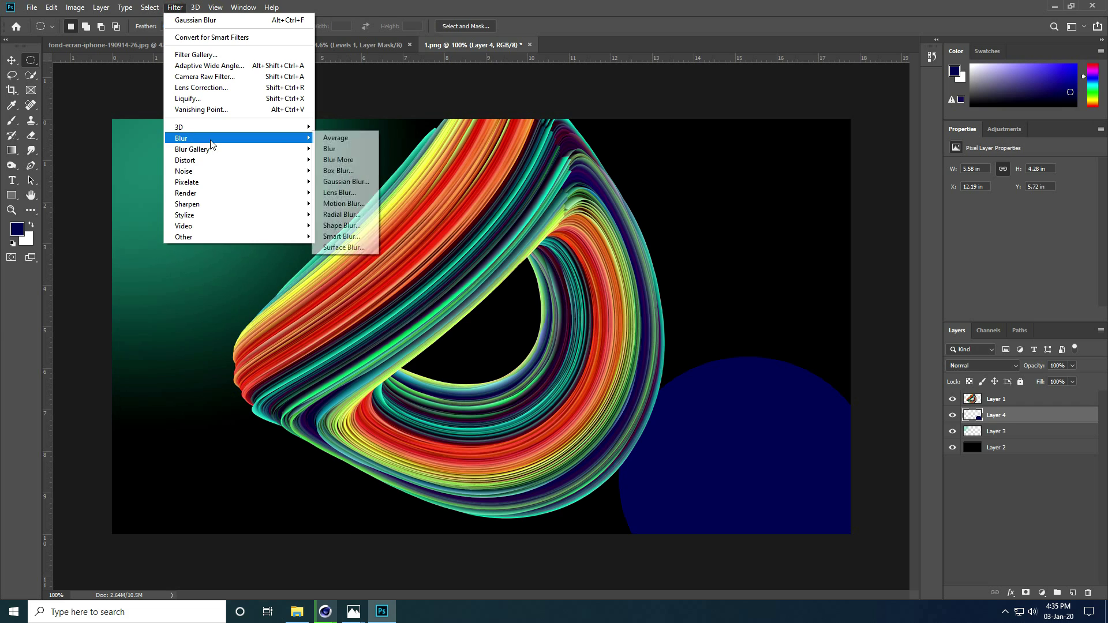
left_click(346, 182)
left_click_drag(552, 304, 545, 304)
left_click(613, 148)
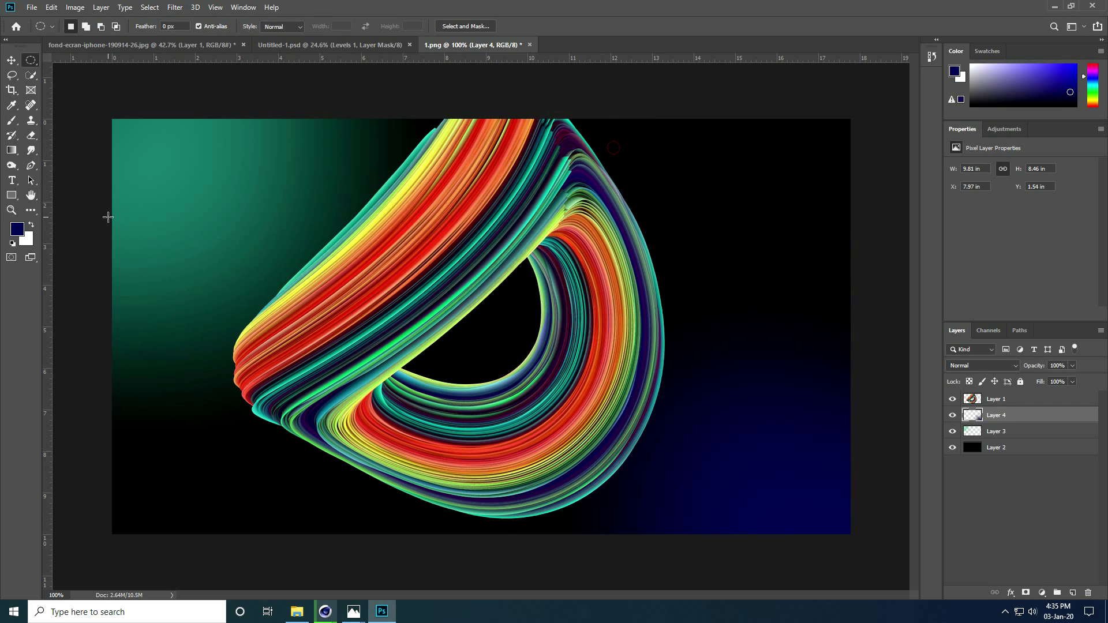
left_click(11, 60)
left_click(198, 96)
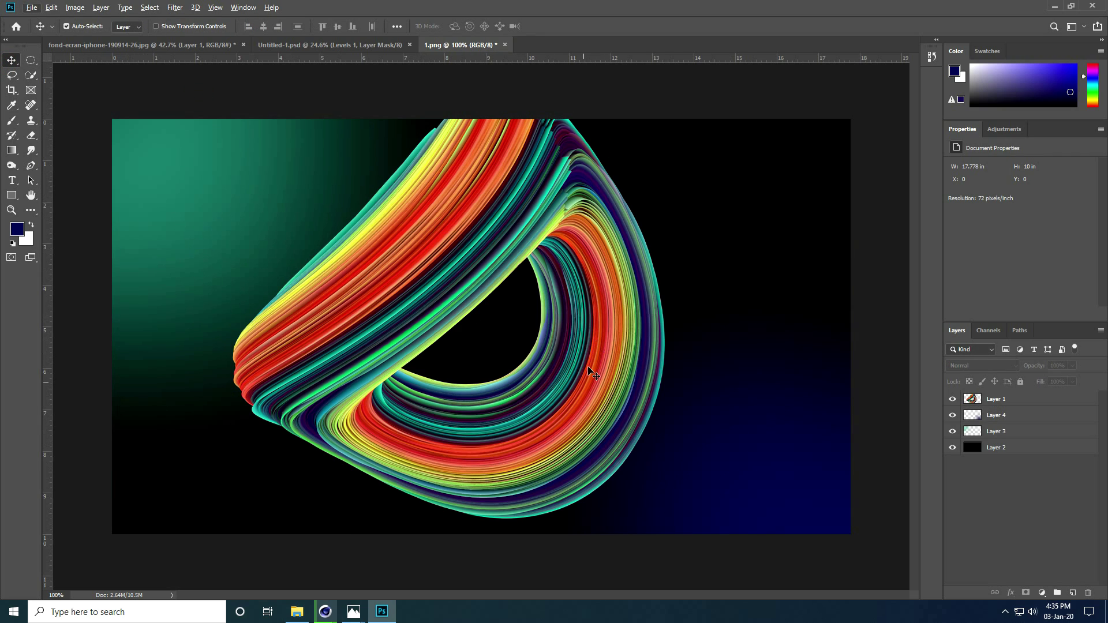
- Add a Brightness/Contrast adjustment layer above the artwork with brightness 25 and contrast 19
left_click(1042, 593)
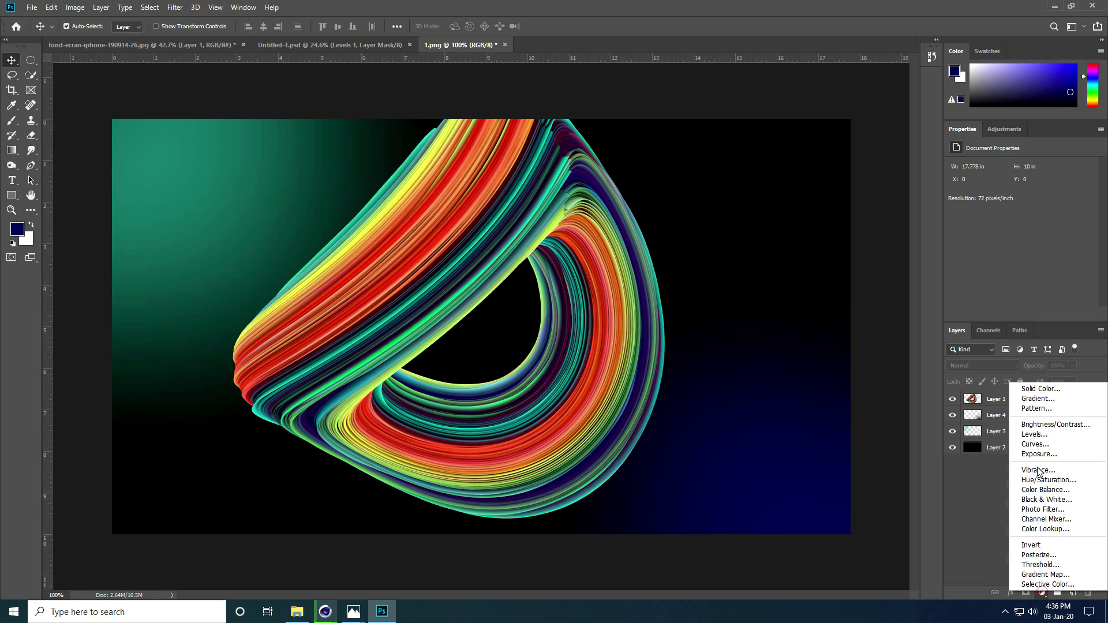
left_click(1060, 425)
left_click_drag(1020, 198, 1031, 205)
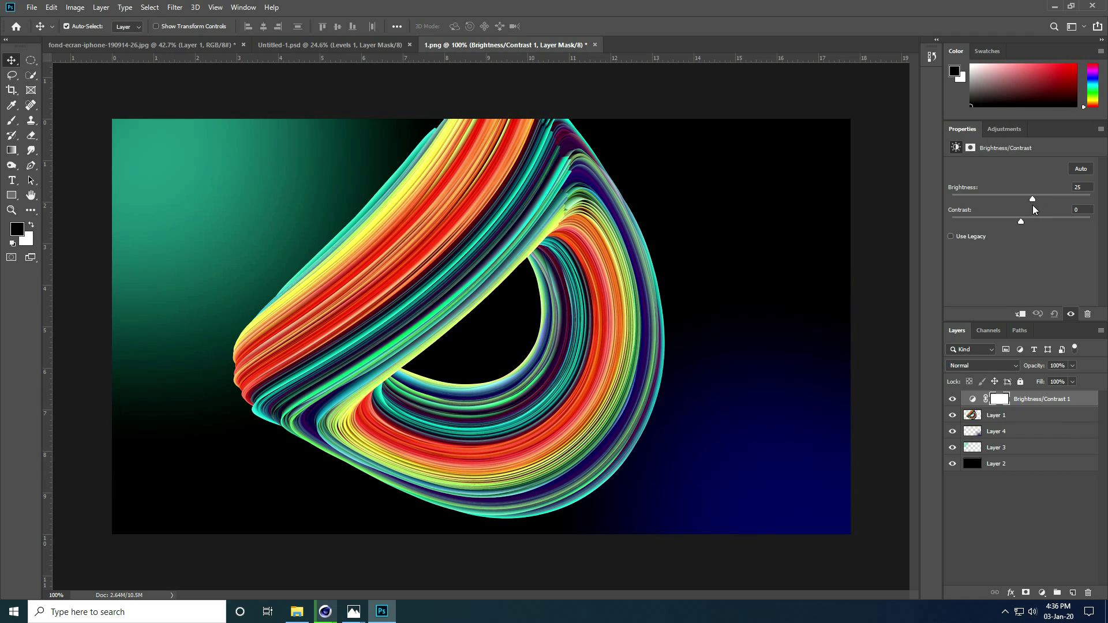
mouse_move(1019, 221)
left_mouse_down()
mouse_move(1054, 221)
mouse_move(1031, 221)
left_mouse_up()
- Add a Vibrance adjustment layer on top with vibrance +29 and saturation +2
left_click(1041, 593)
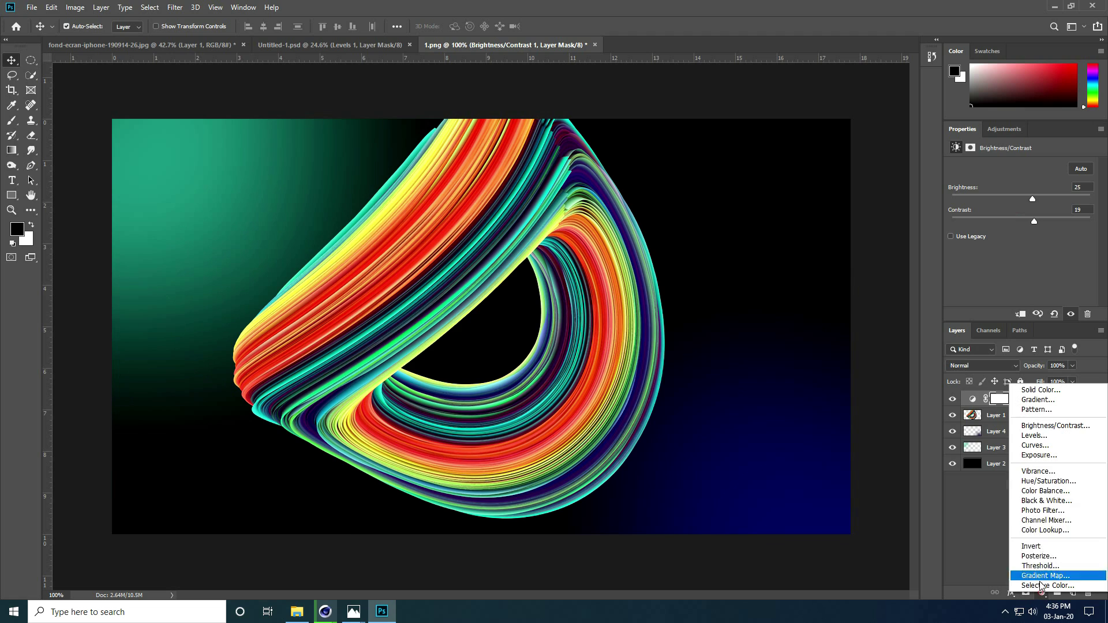
left_click(1028, 472)
left_click_drag(1020, 179, 1023, 203)
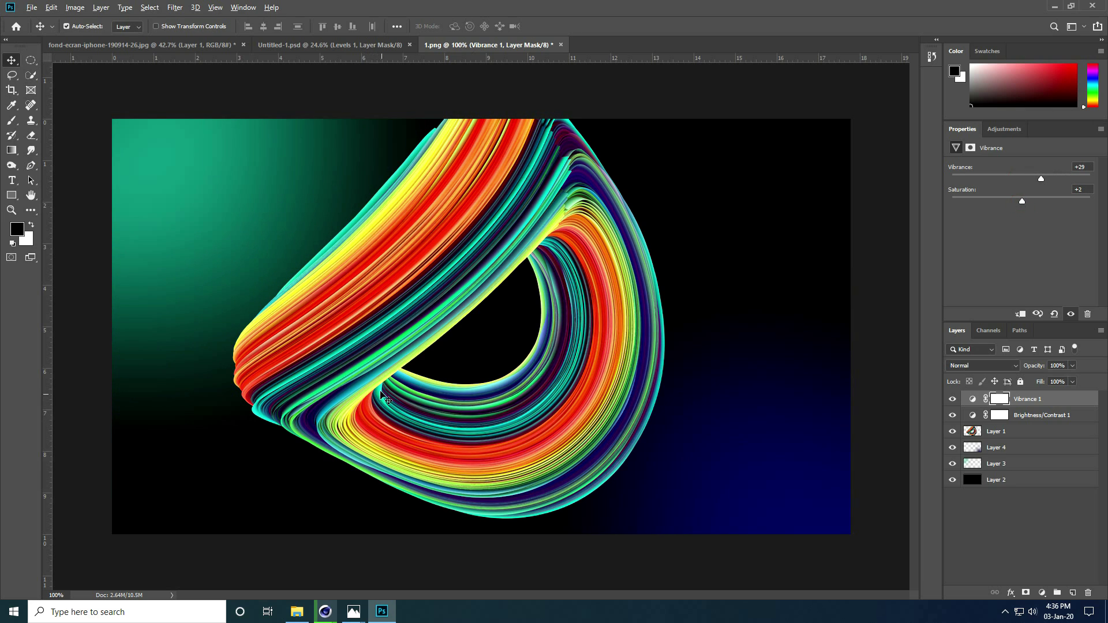
key("ctrl")
- Switch to File Explorer and open the Optical Flare folder under digital tut, premeir pro on drive H
left_click(297, 612)
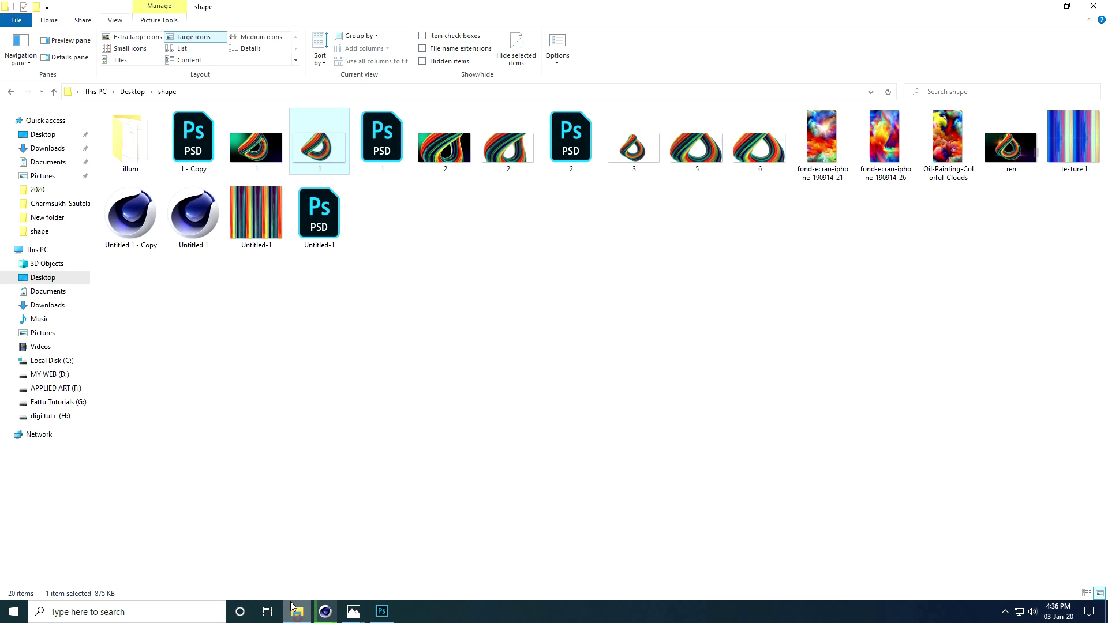
left_click(49, 414)
double_click(185, 127)
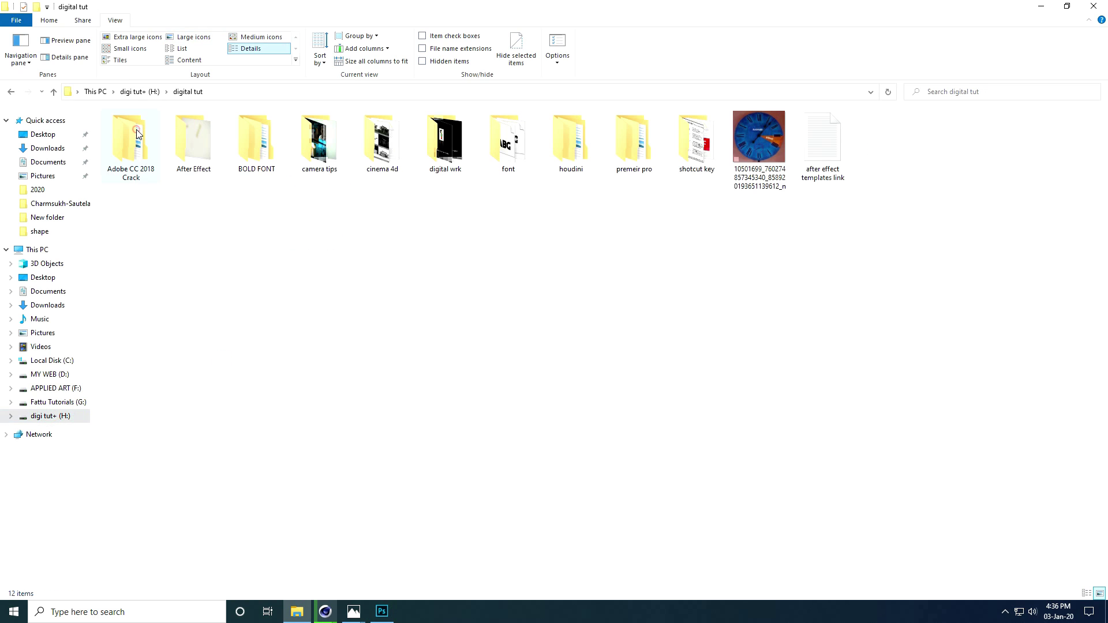
double_click(635, 147)
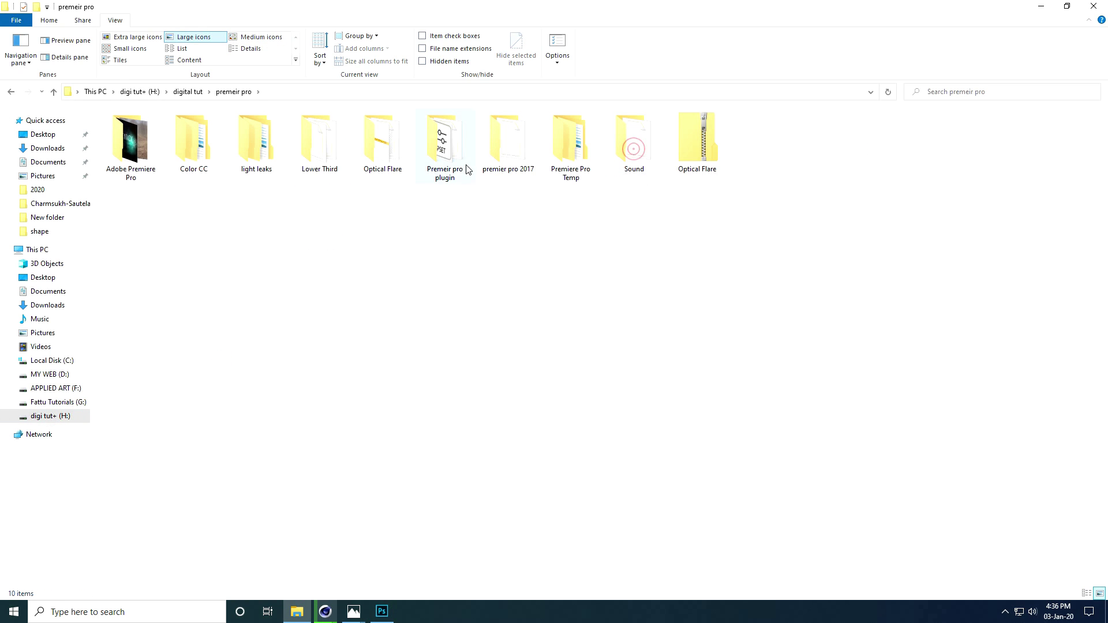
double_click(391, 155)
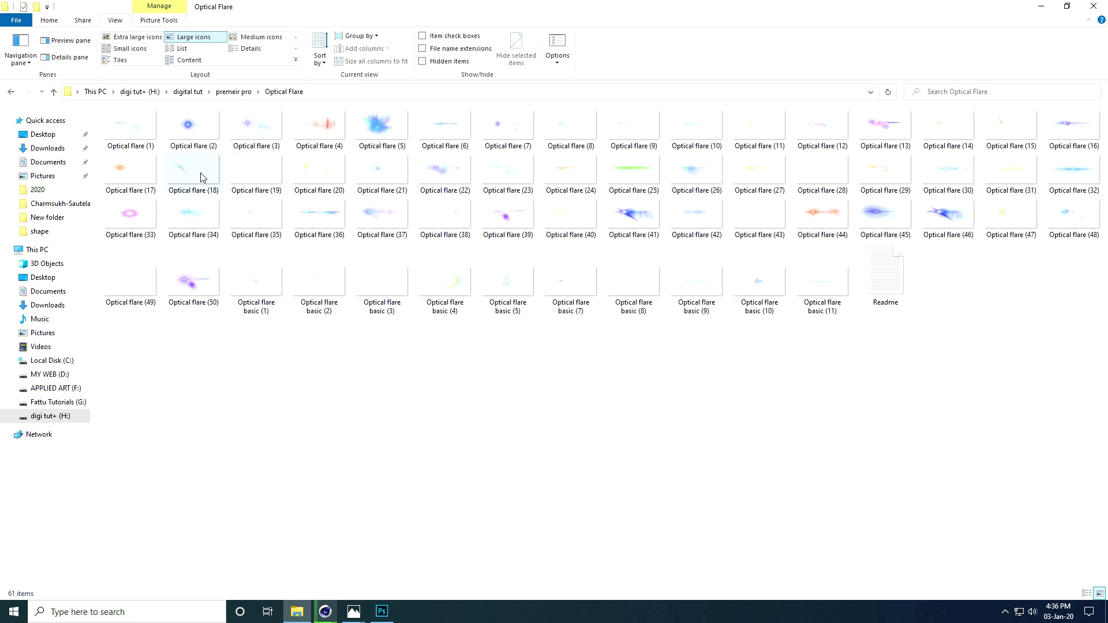
- Place Optical flare (17) into the Photoshop composition, reorder it beneath Layer 1, and position its glow at the shape's upper-left edge
left_click_drag(122, 170, 314, 265)
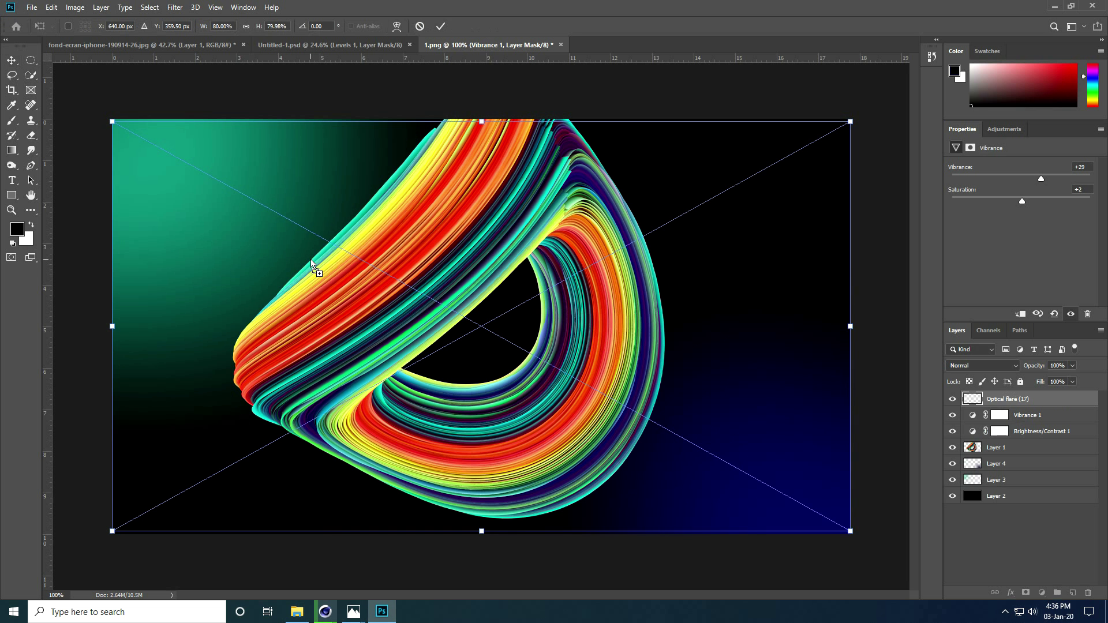
key("Return")
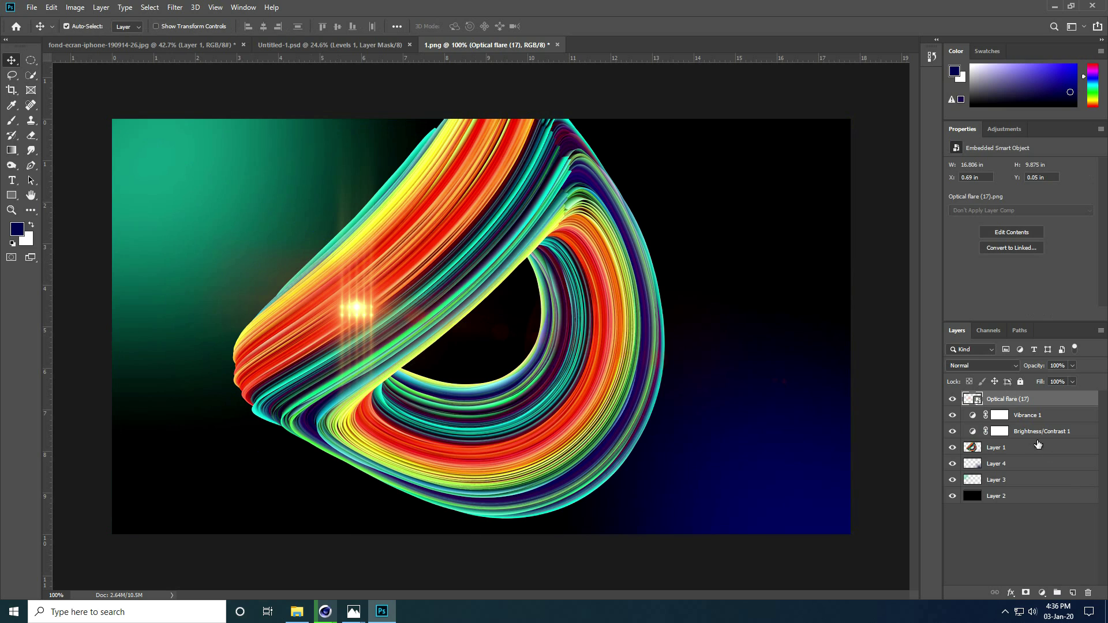
left_click_drag(1034, 452, 1016, 462)
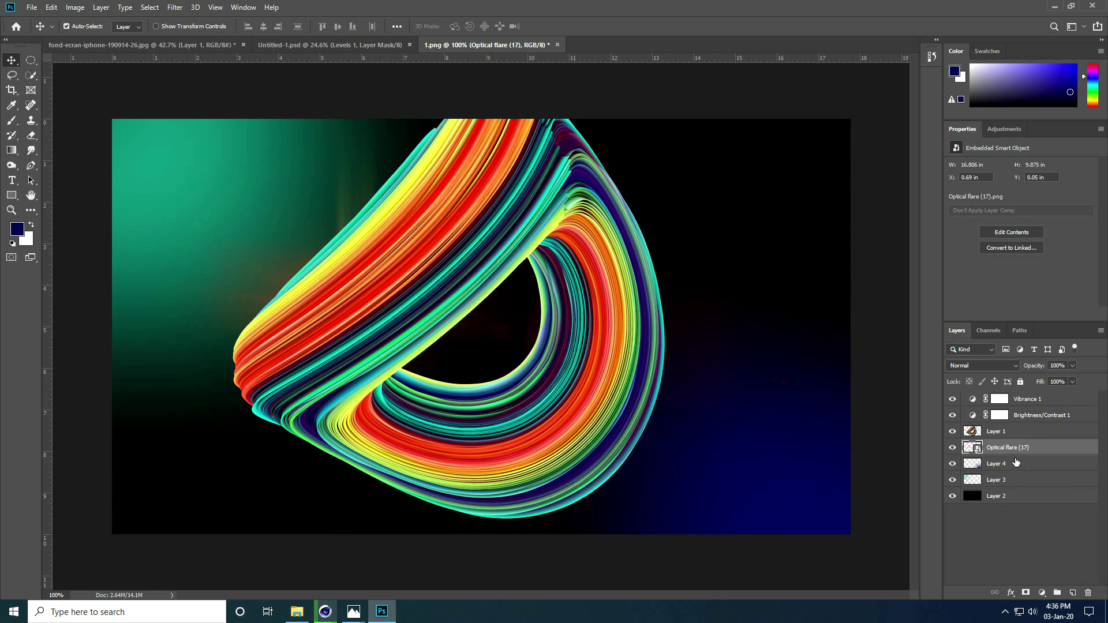
left_click_drag(351, 224, 327, 141)
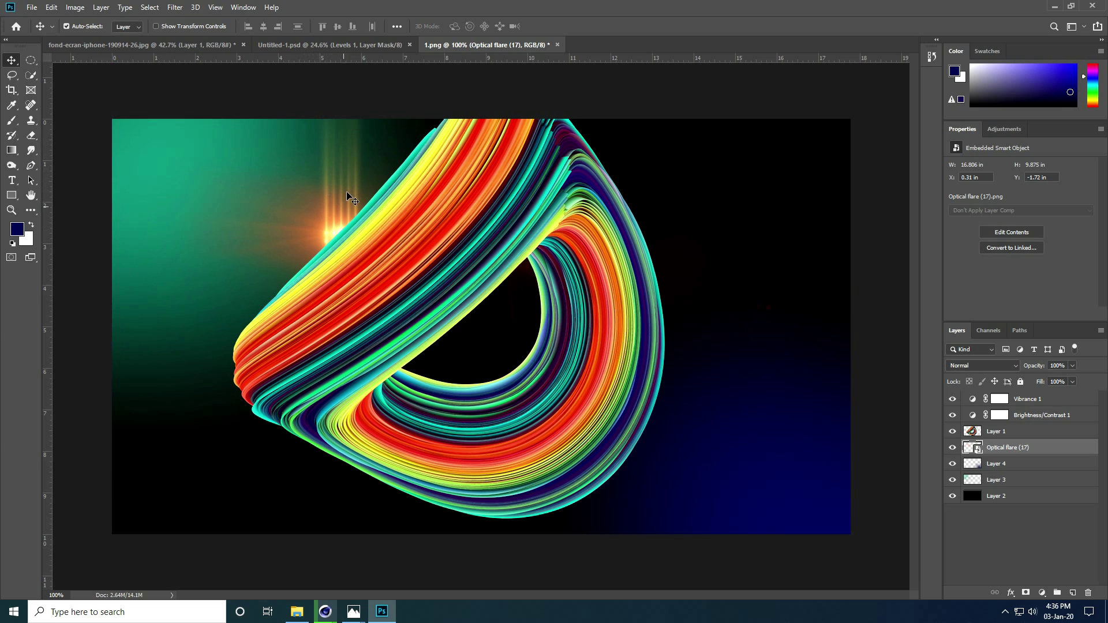
- Place Optical flare (32) from the flare folder behind the shape, with its blue streak extending from the lower-right edge
left_click(297, 611)
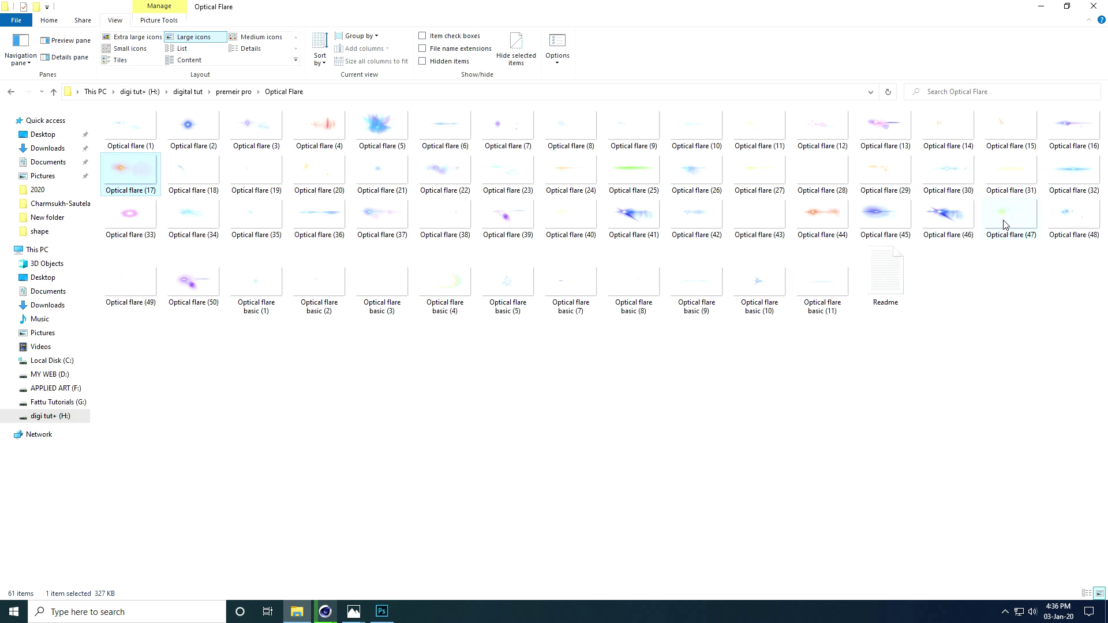
left_click_drag(1067, 173, 613, 443)
key("Return")
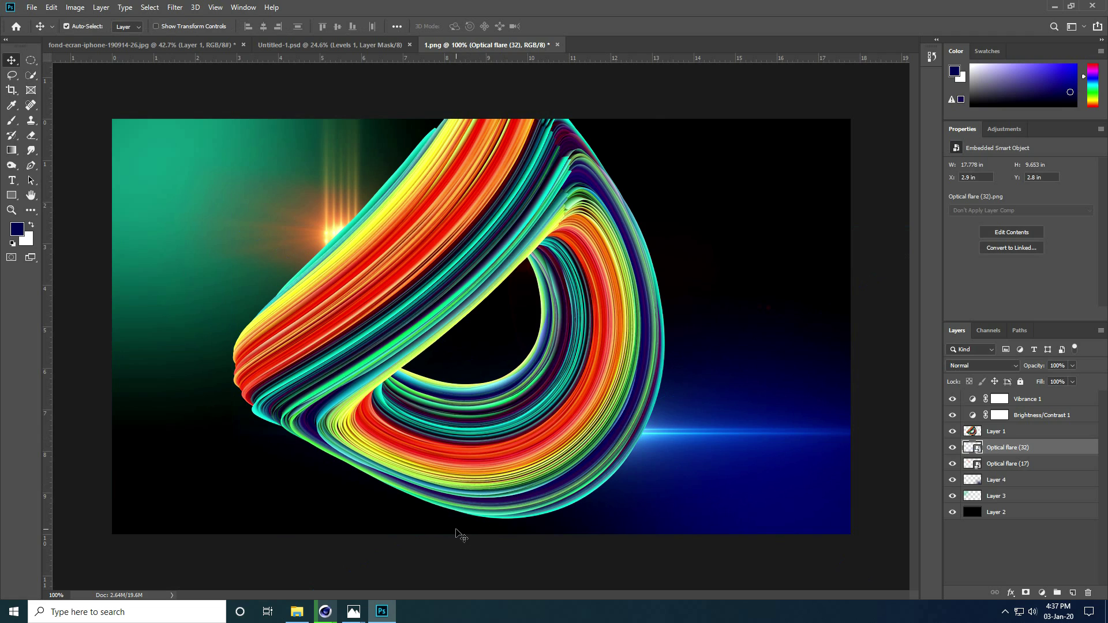
left_click(296, 612)
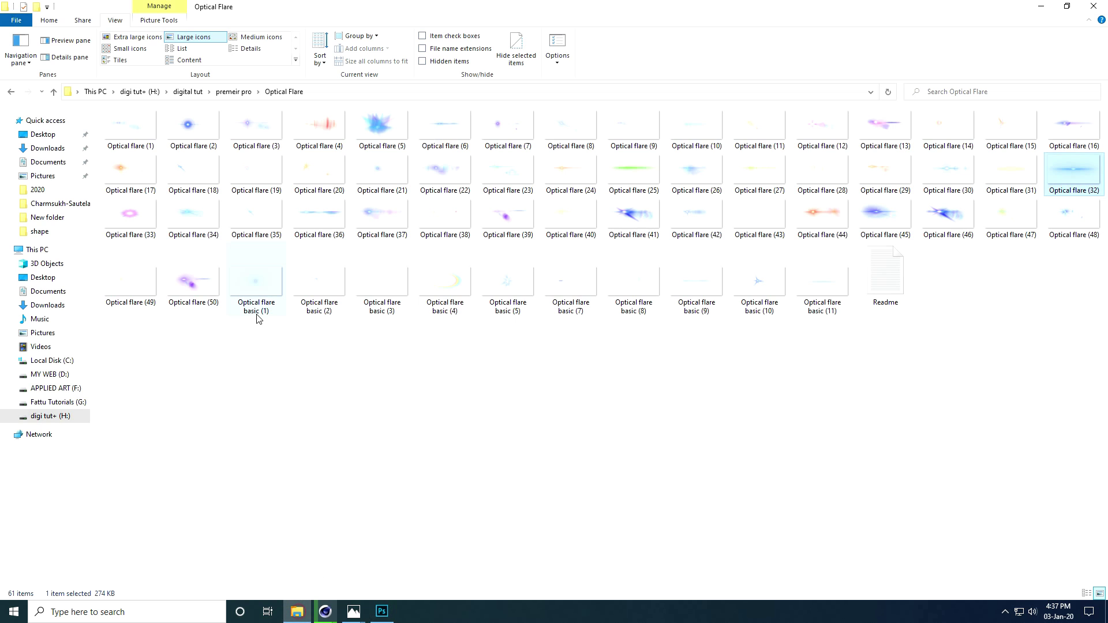
left_click(253, 296)
left_click_drag(253, 293, 364, 290)
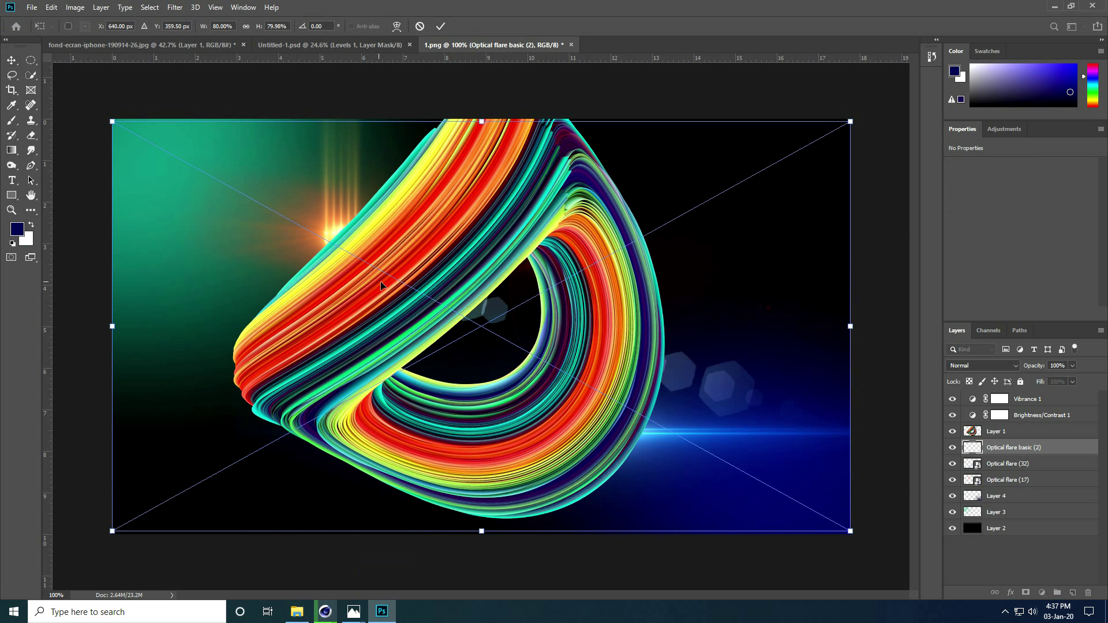
key("Return")
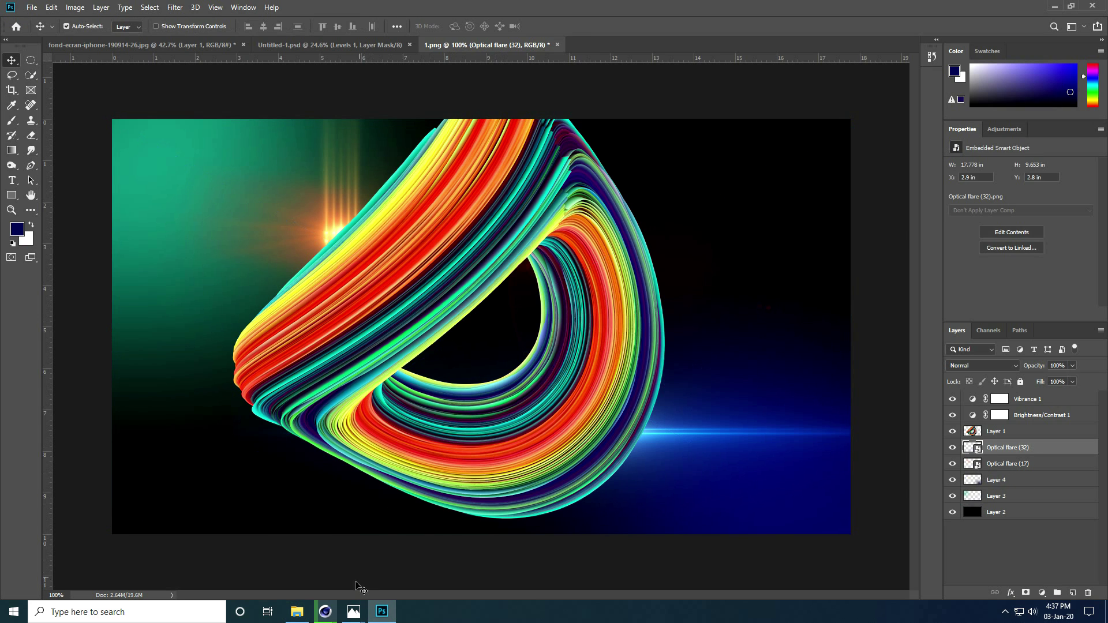
- Place Optical flare (49) from the flare folder behind the striped shape at its default full-canvas placement
left_click(296, 612)
left_click(127, 294)
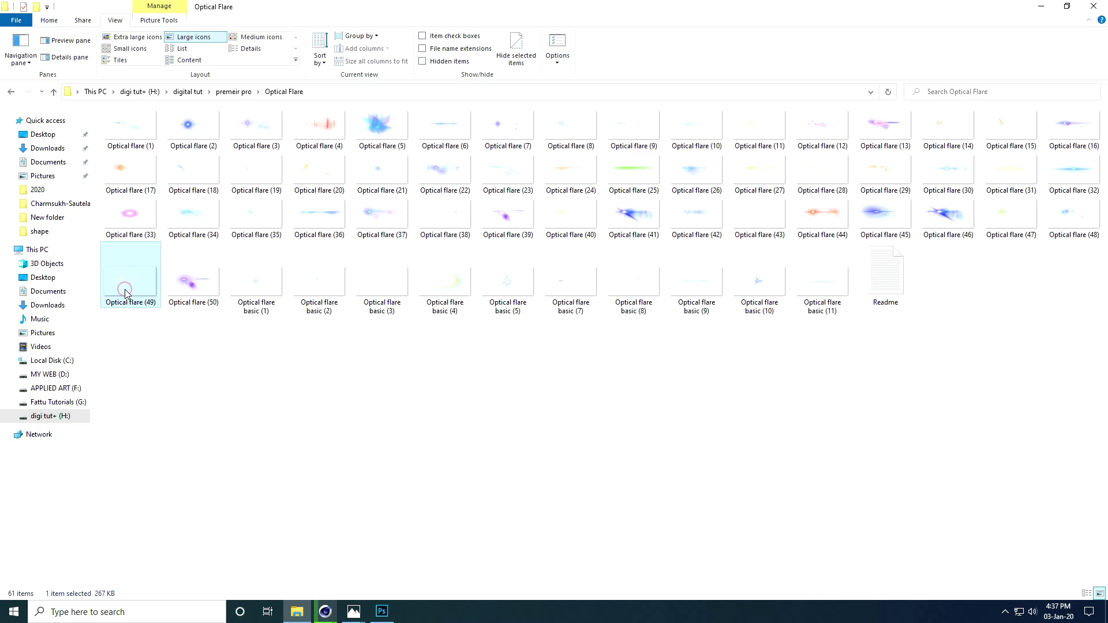
left_click_drag(127, 294, 361, 361)
key("Return")
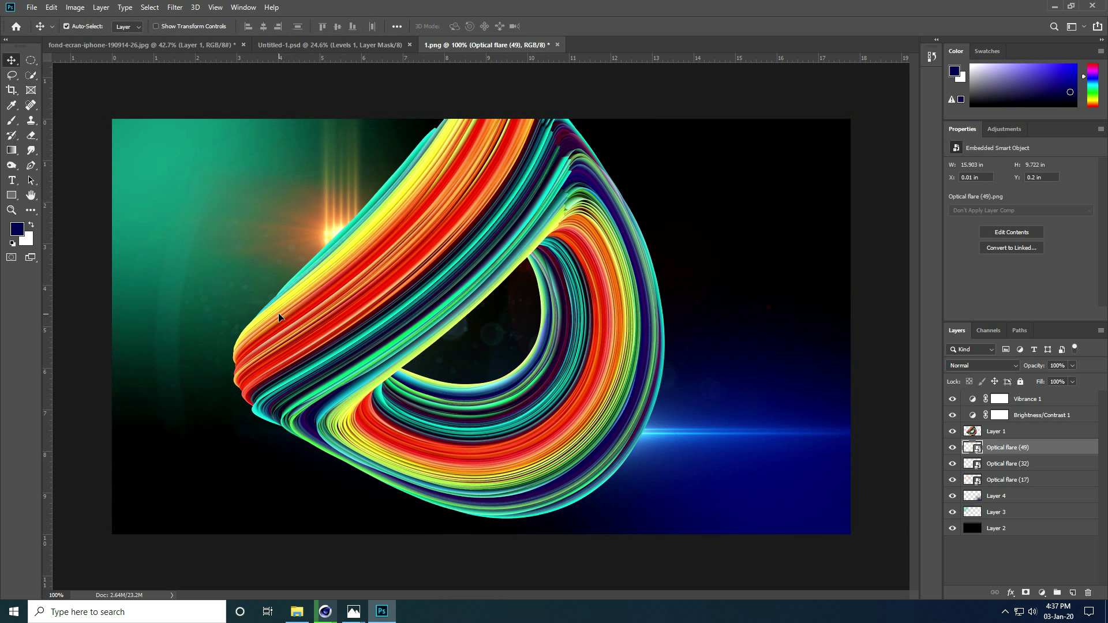
left_click_drag(247, 286, 221, 294)
key("ctrl+z")
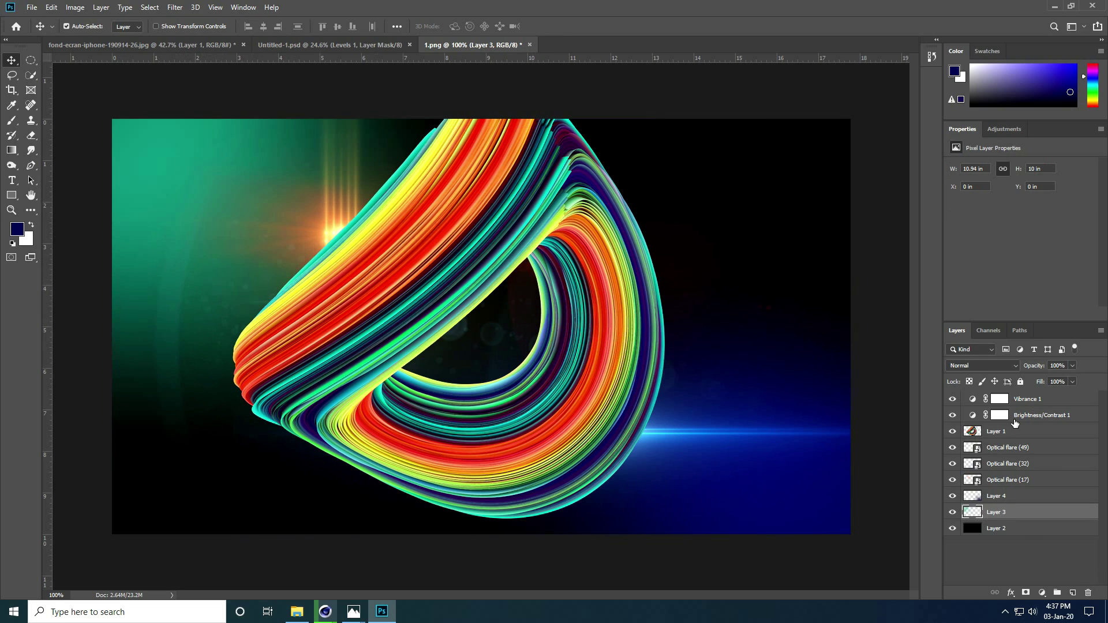